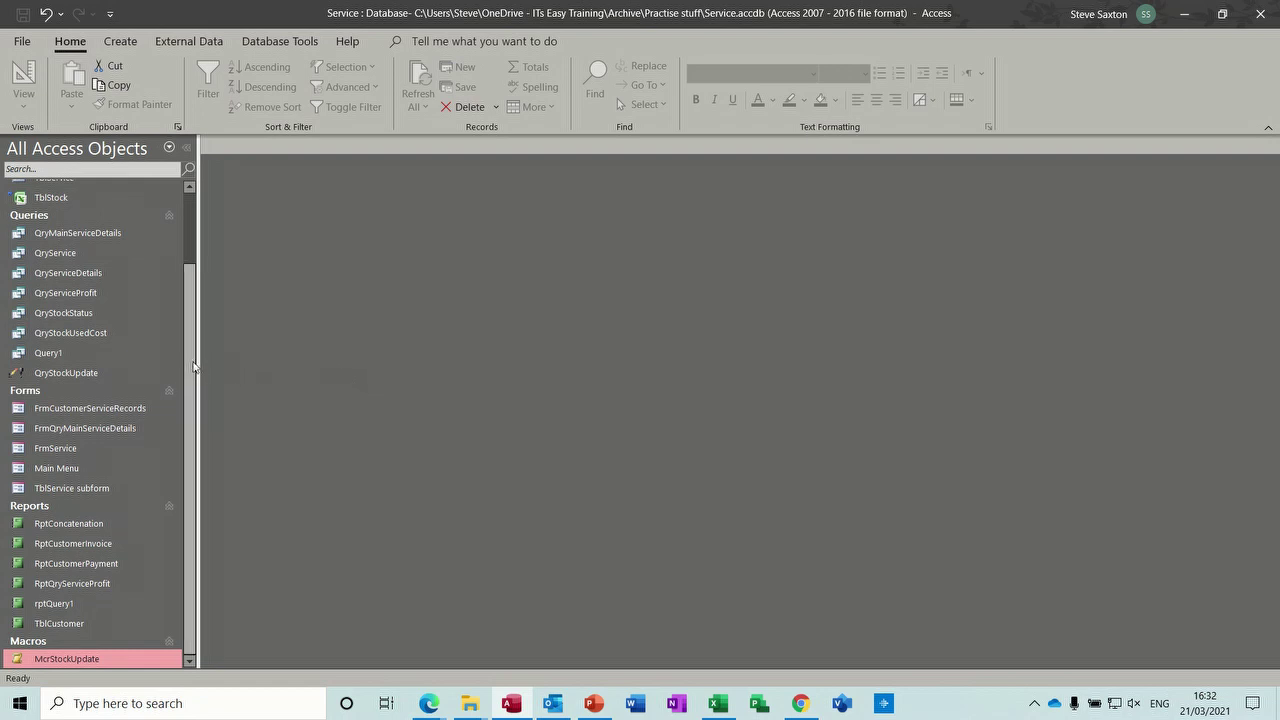
Step: Open the TblCustomer table to review the customer records, then close it
scroll(184, 297, "up", 2)
scroll(184, 297, "up", 1)
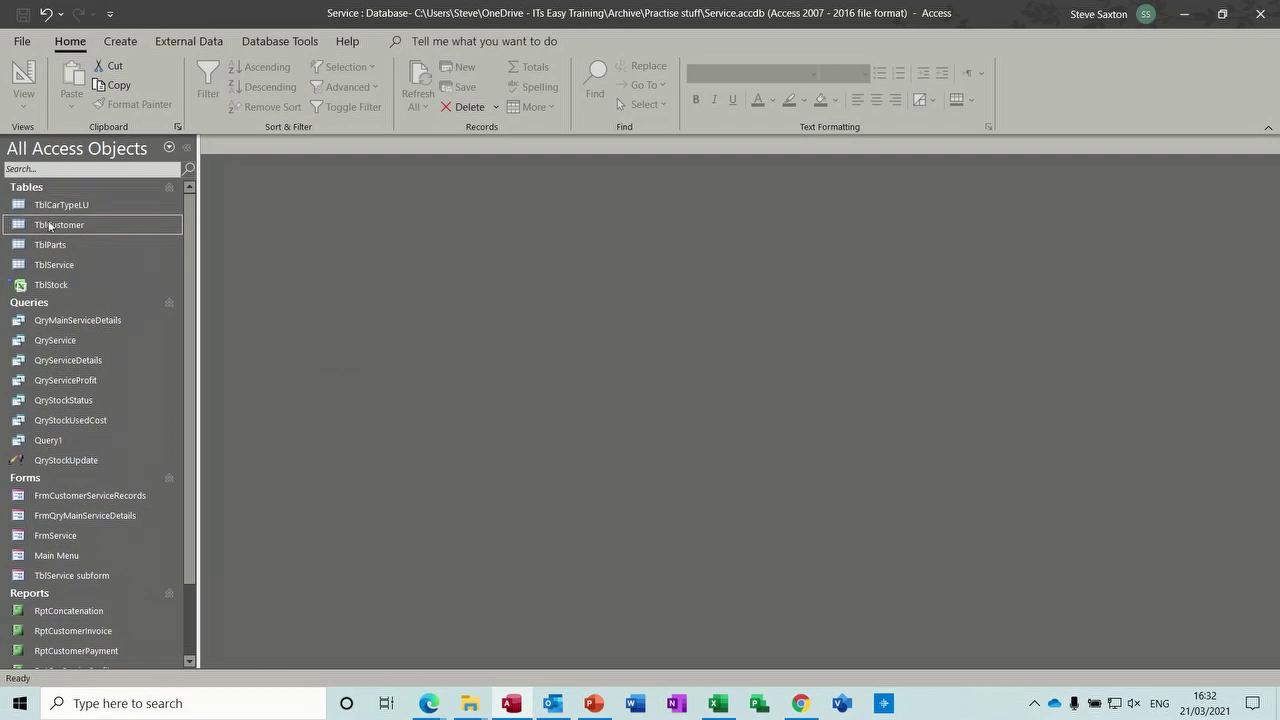
double_click(49, 225)
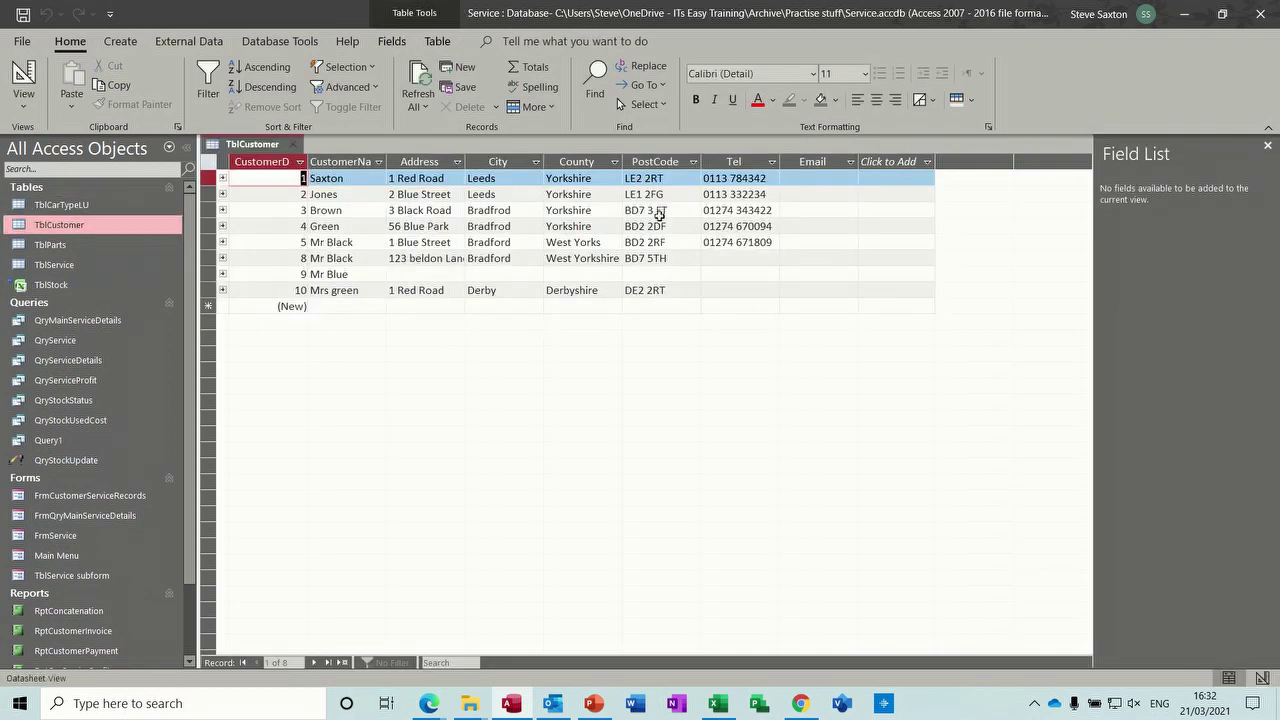
left_click(293, 145)
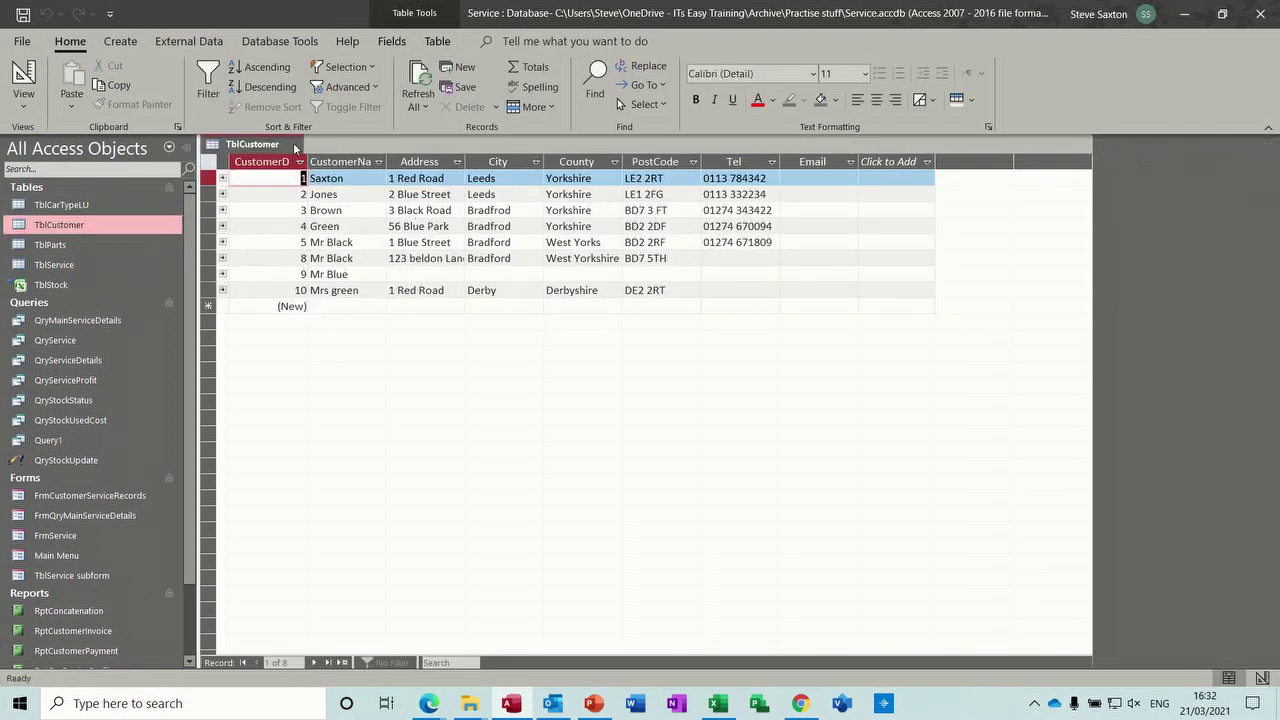
left_click(293, 145)
Step: Preview the RptCustomerInvoice report for invoice number 1, then close it
scroll(203, 400, "down", 3)
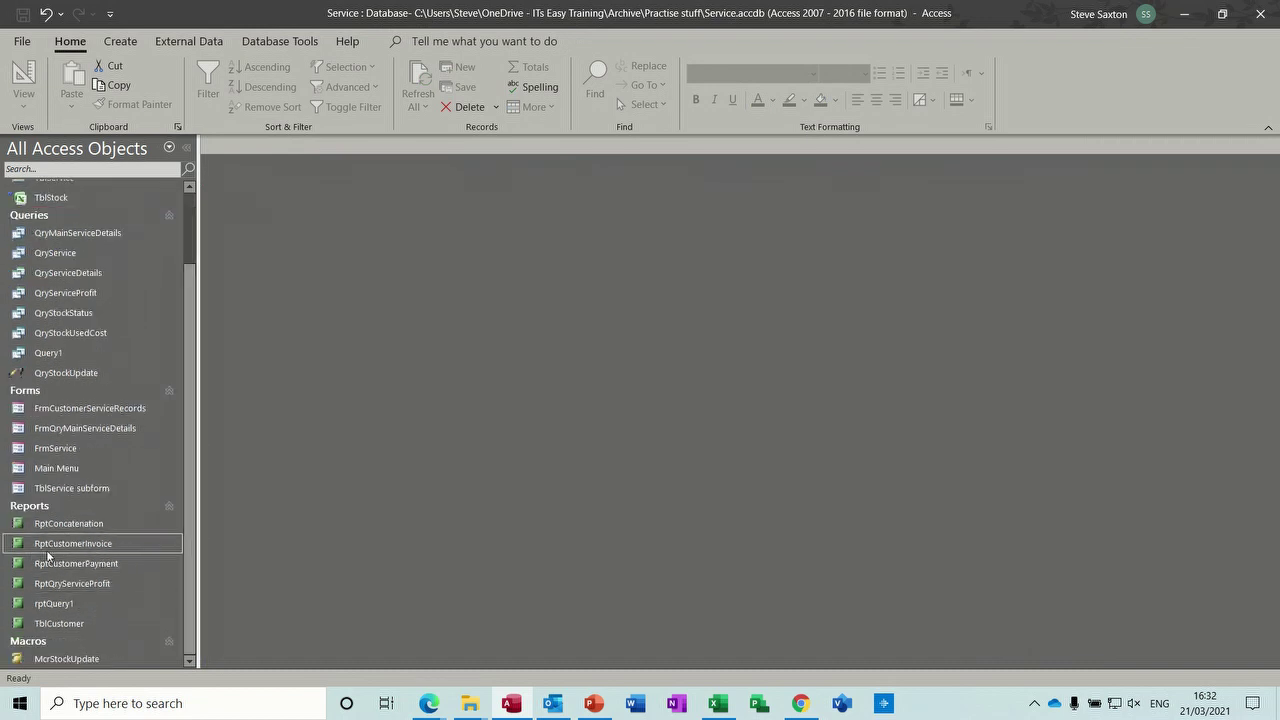
left_click(70, 547)
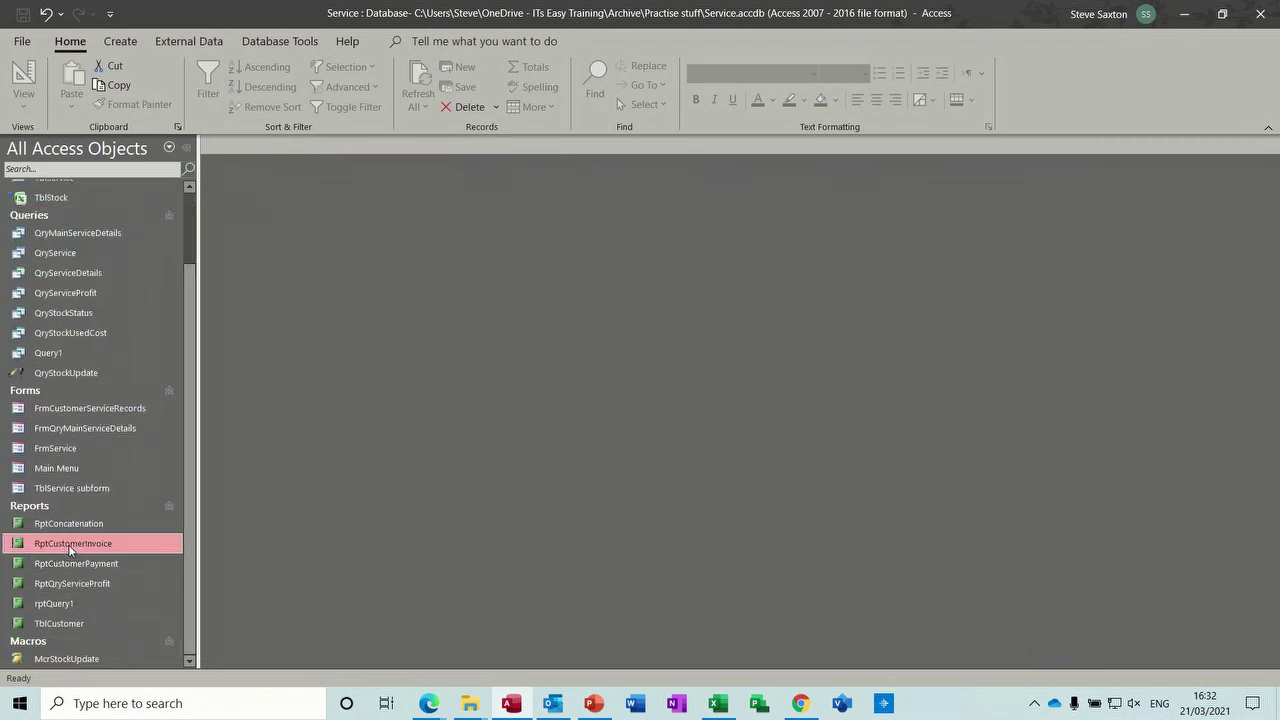
double_click(70, 549)
type("1")
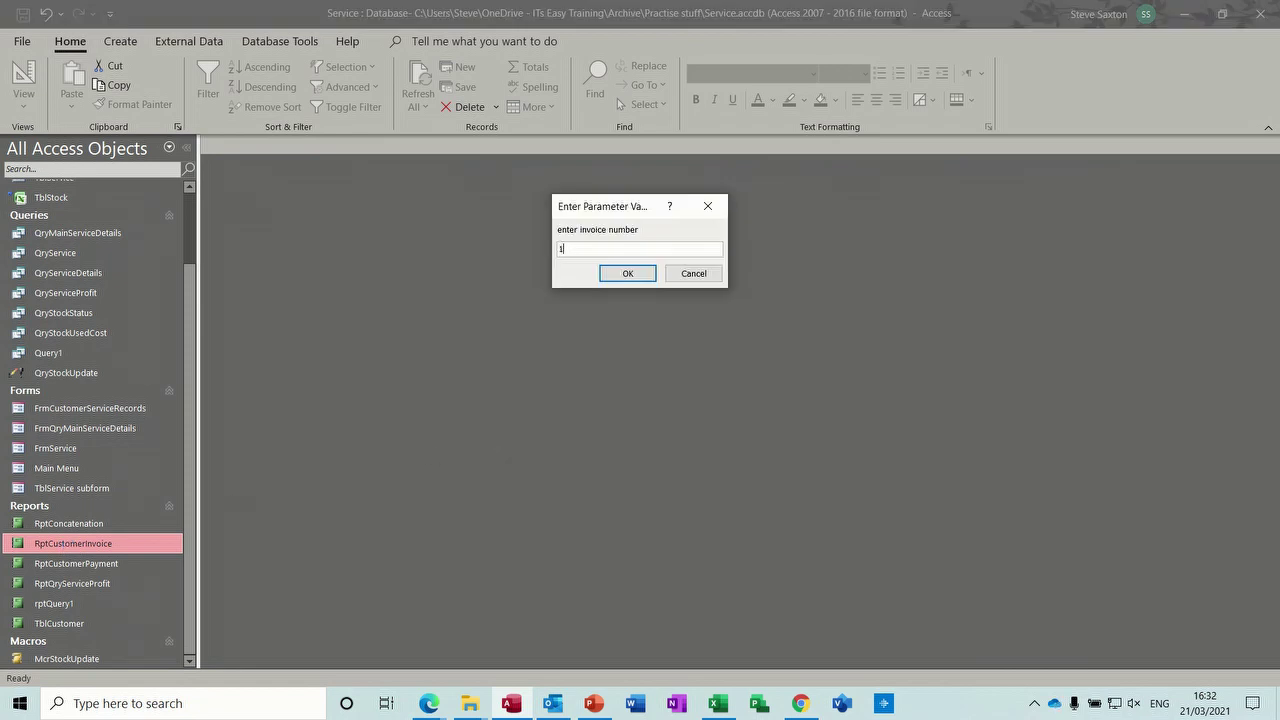
key("Return")
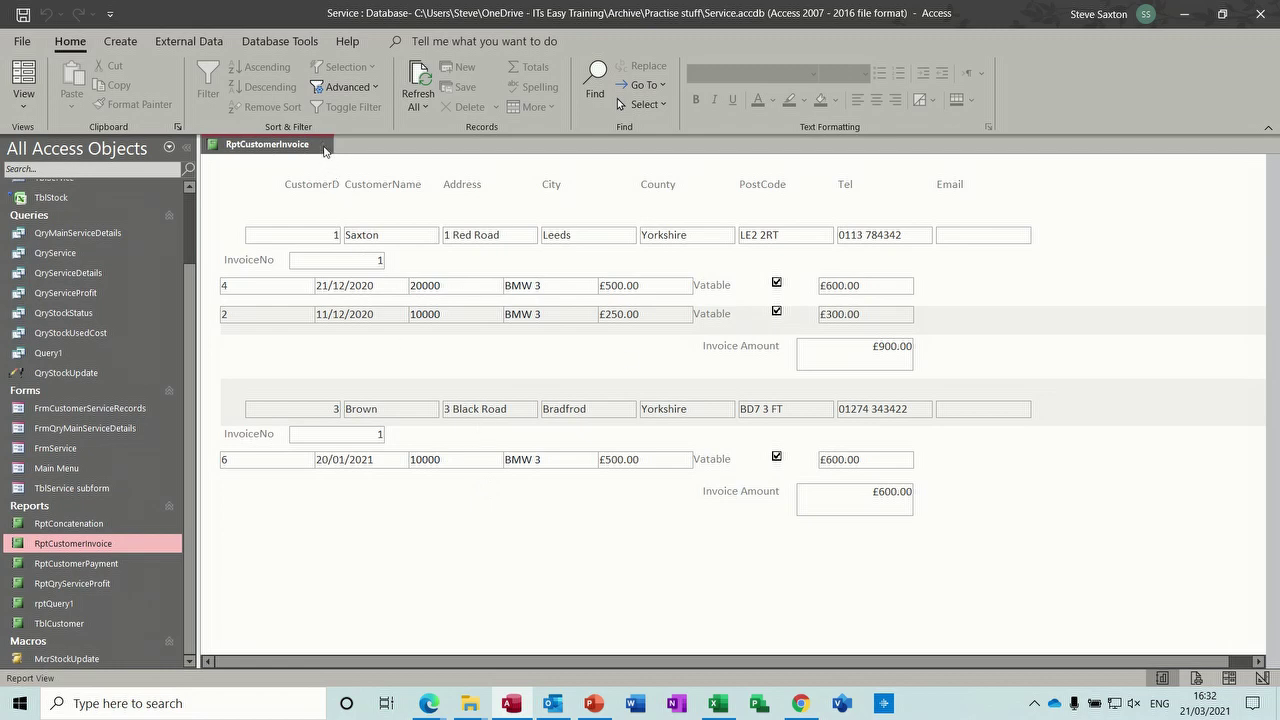
left_click(324, 146)
scroll(189, 312, "up", 2)
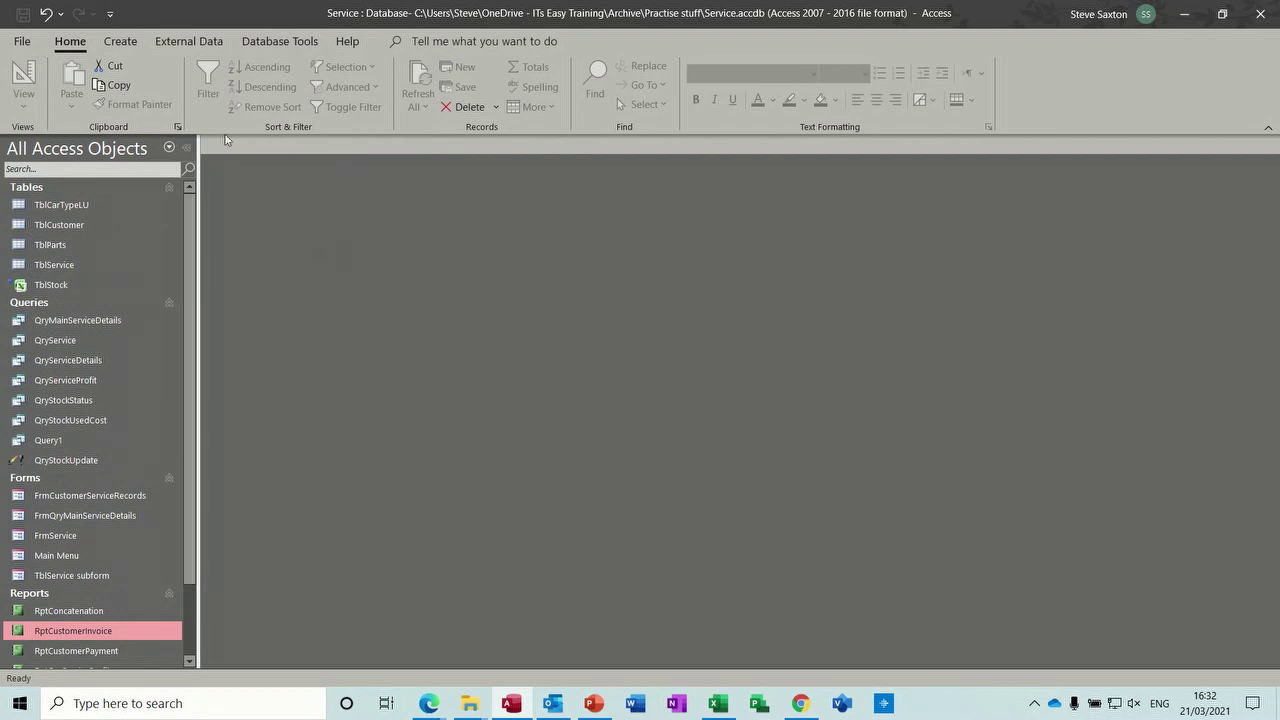
Step: Start a new blank macro and add the EMailDatabaseObject action from the Action Catalog
left_click(120, 42)
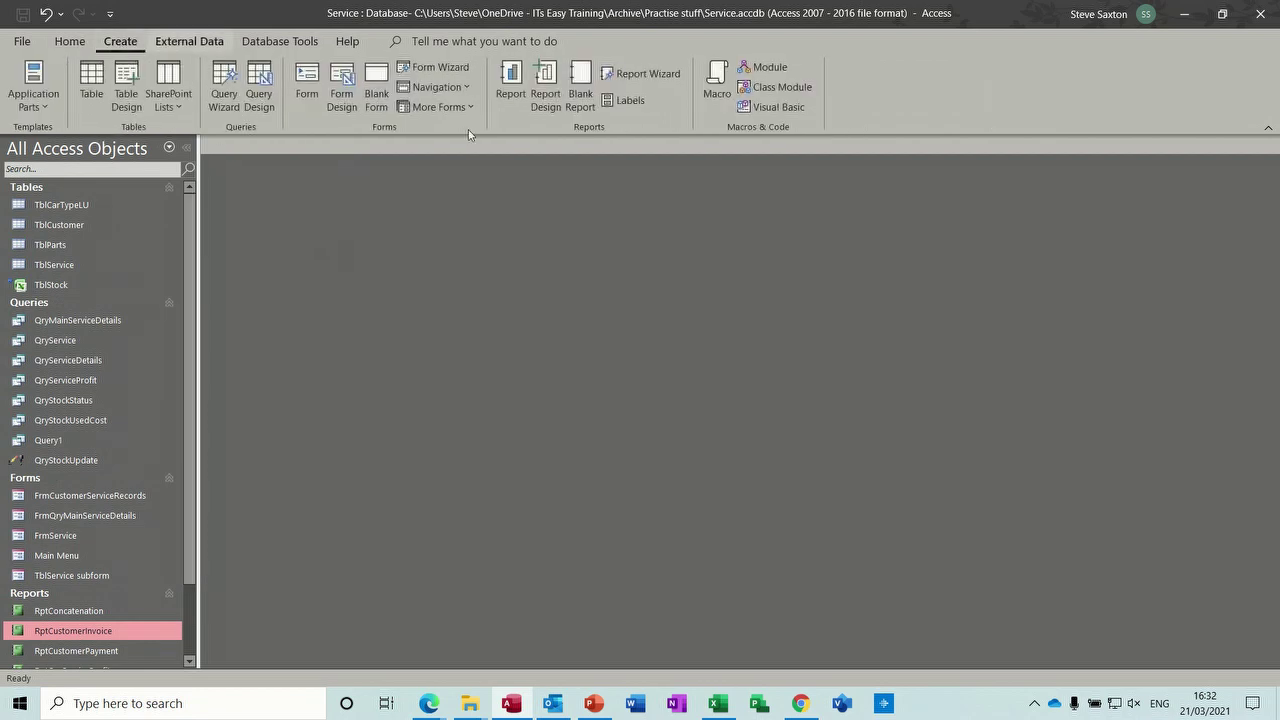
left_click(717, 80)
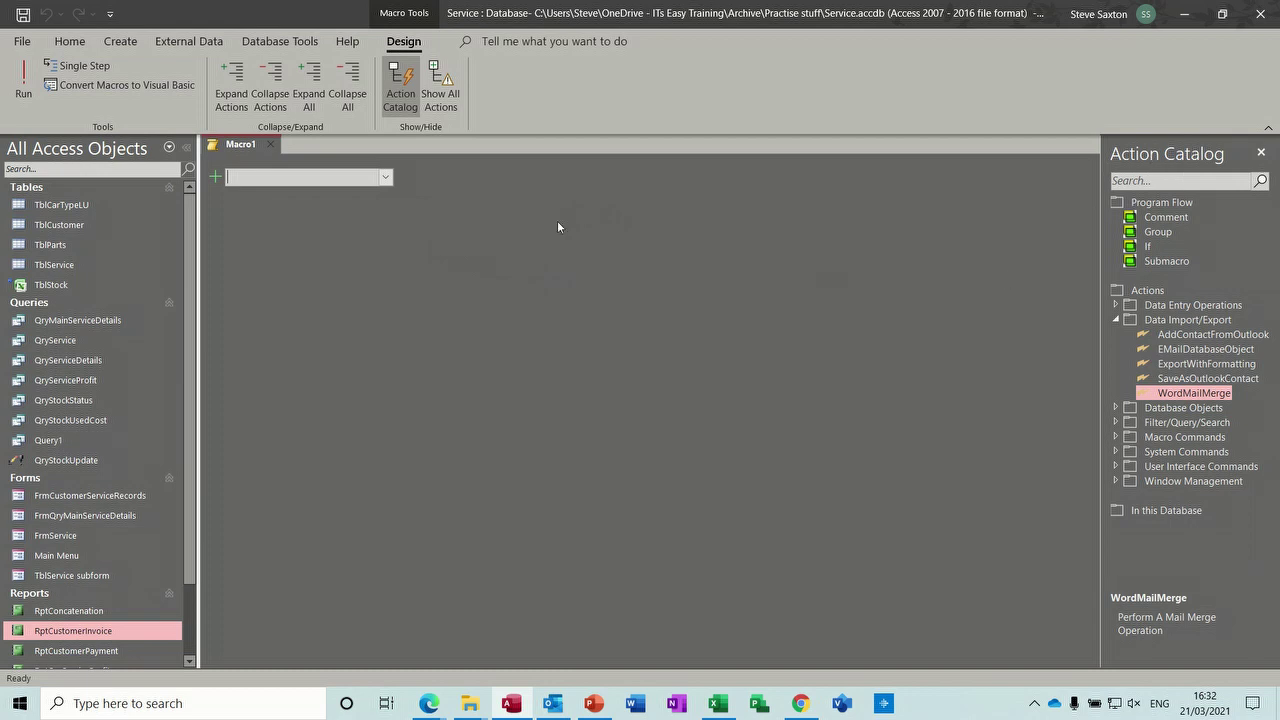
left_click(398, 79)
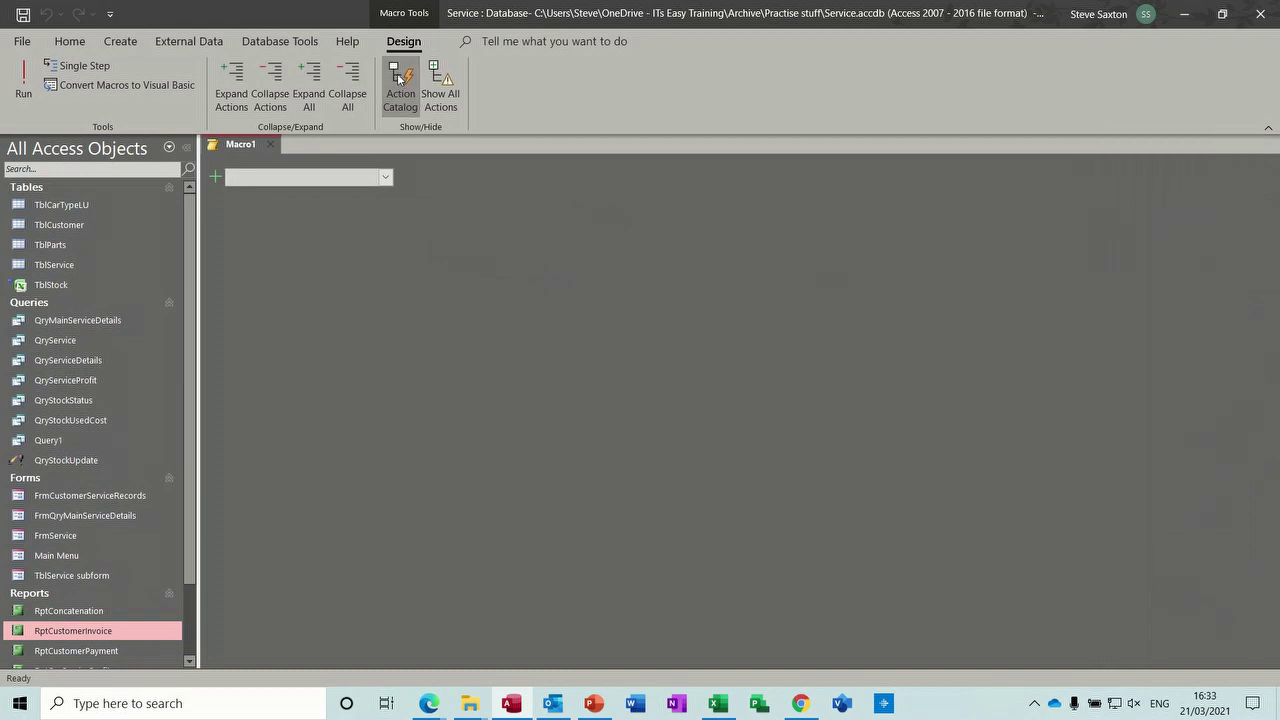
left_click(398, 79)
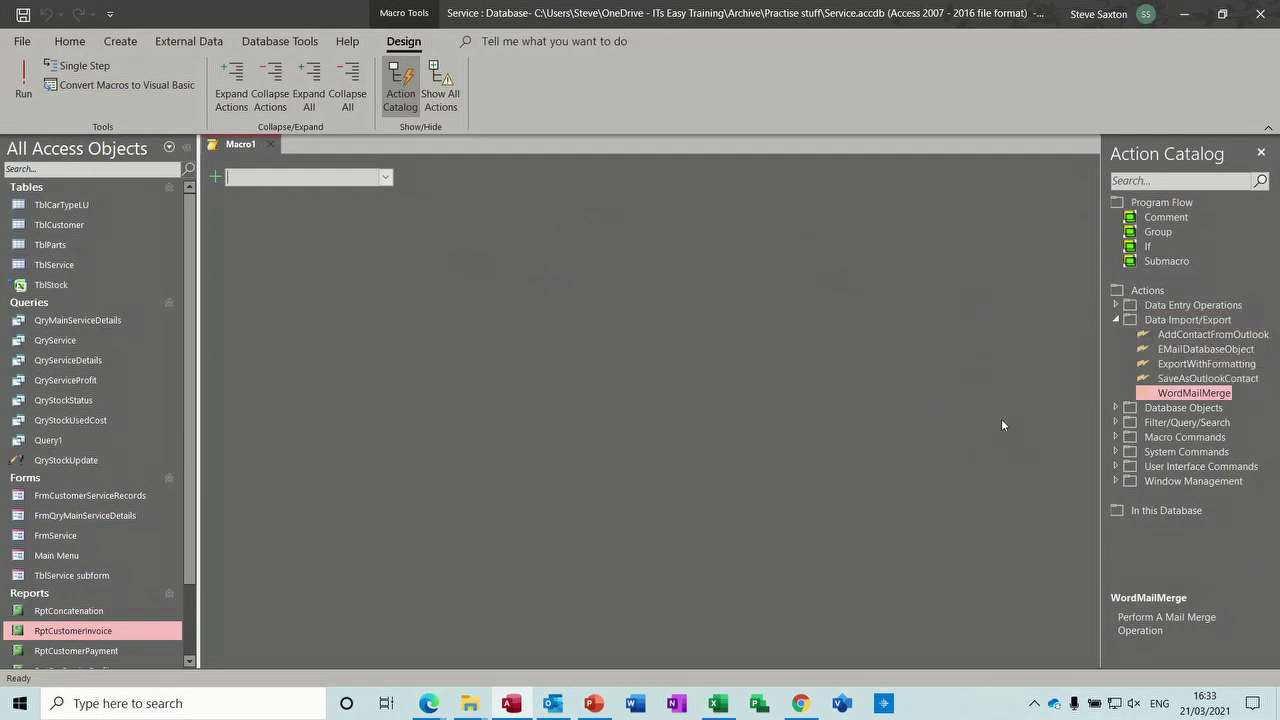
left_click(1199, 350)
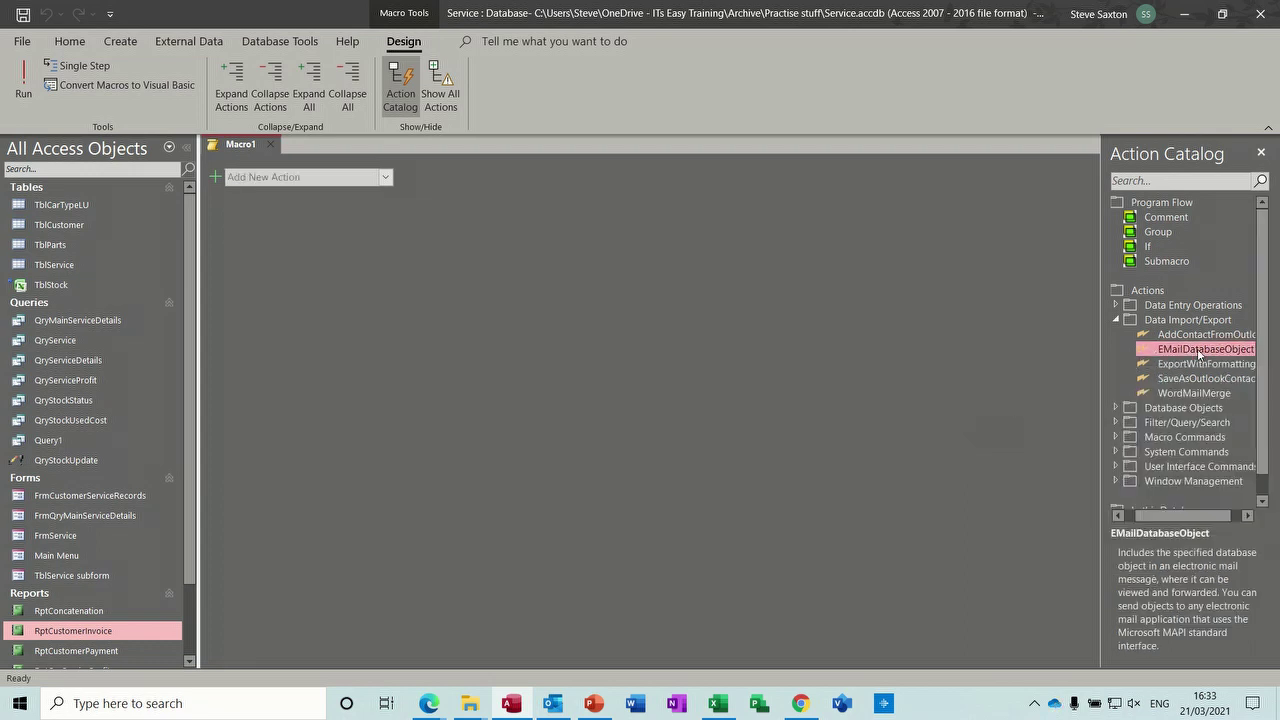
double_click(1199, 350)
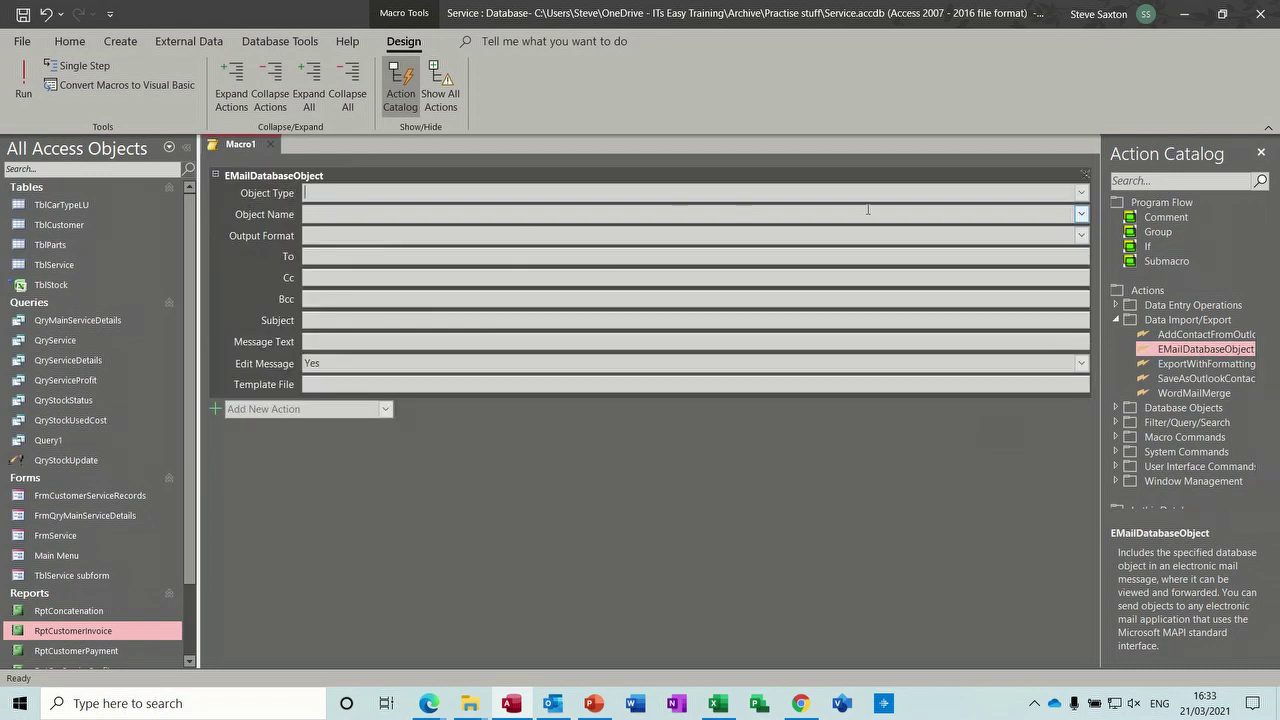
Step: Set the e-mail action to send report RptCustomerInvoice in PDF format
left_click(1080, 196)
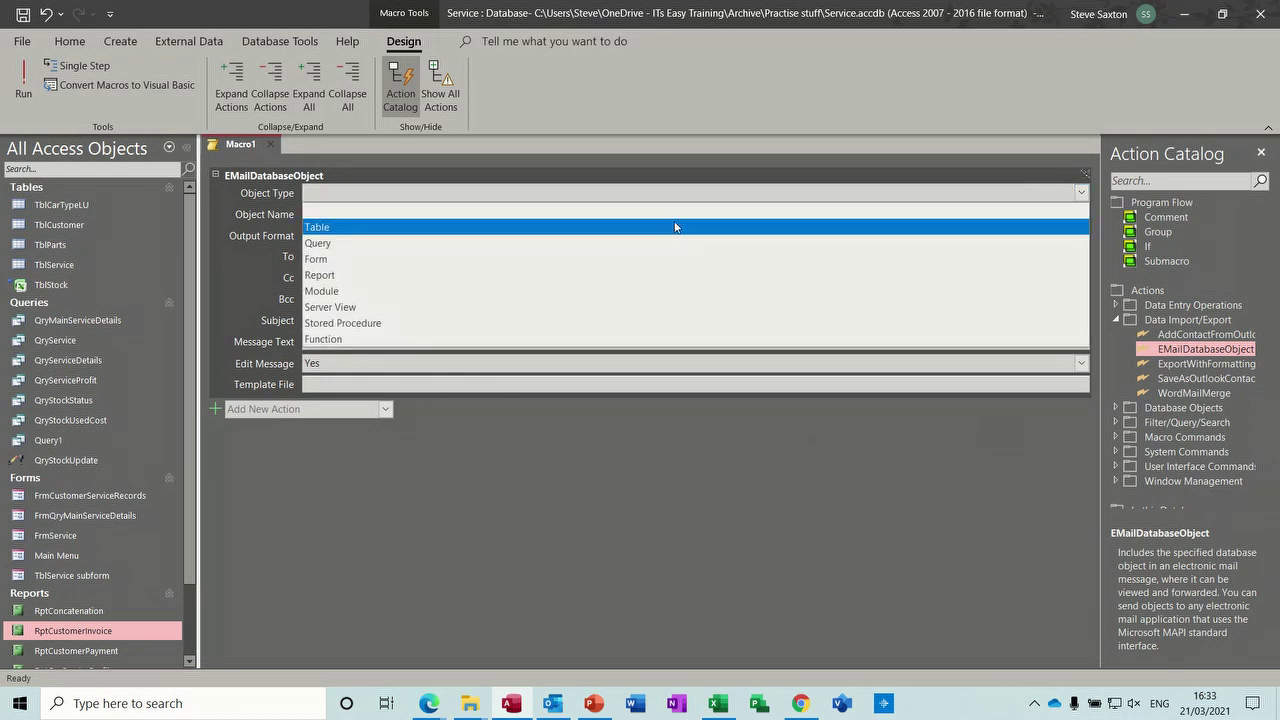
left_click(585, 230)
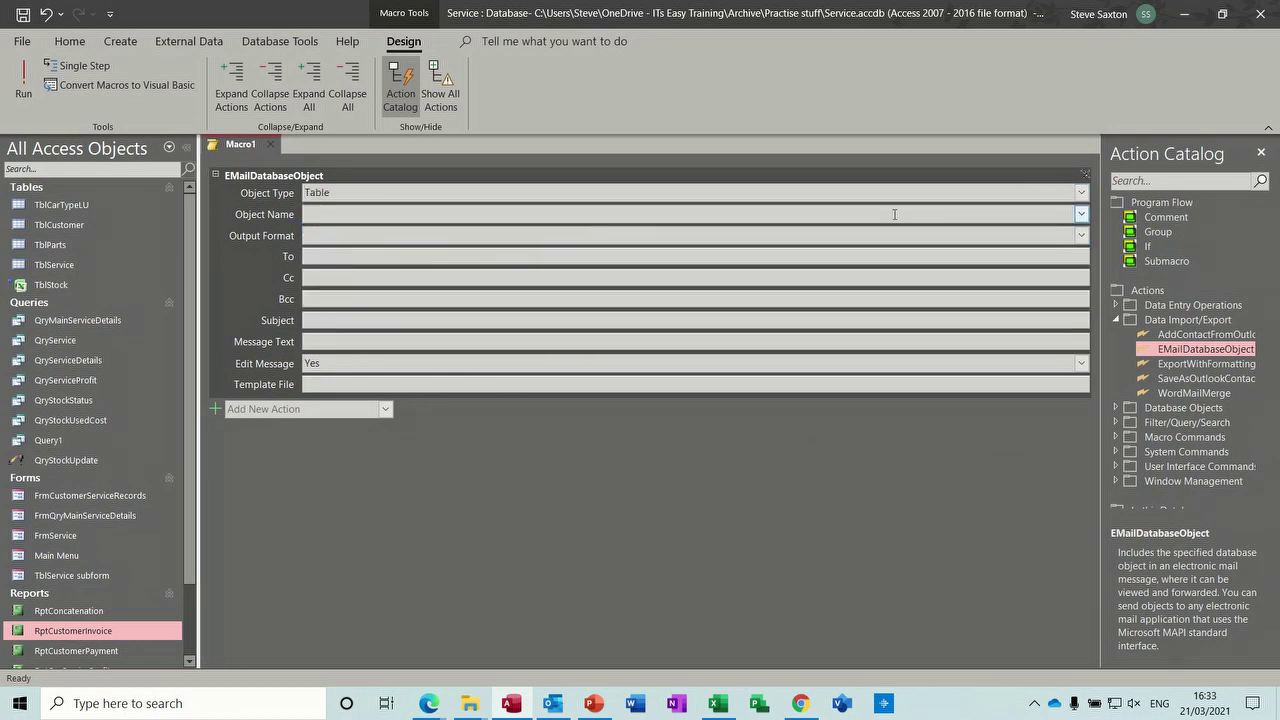
left_click(1082, 214)
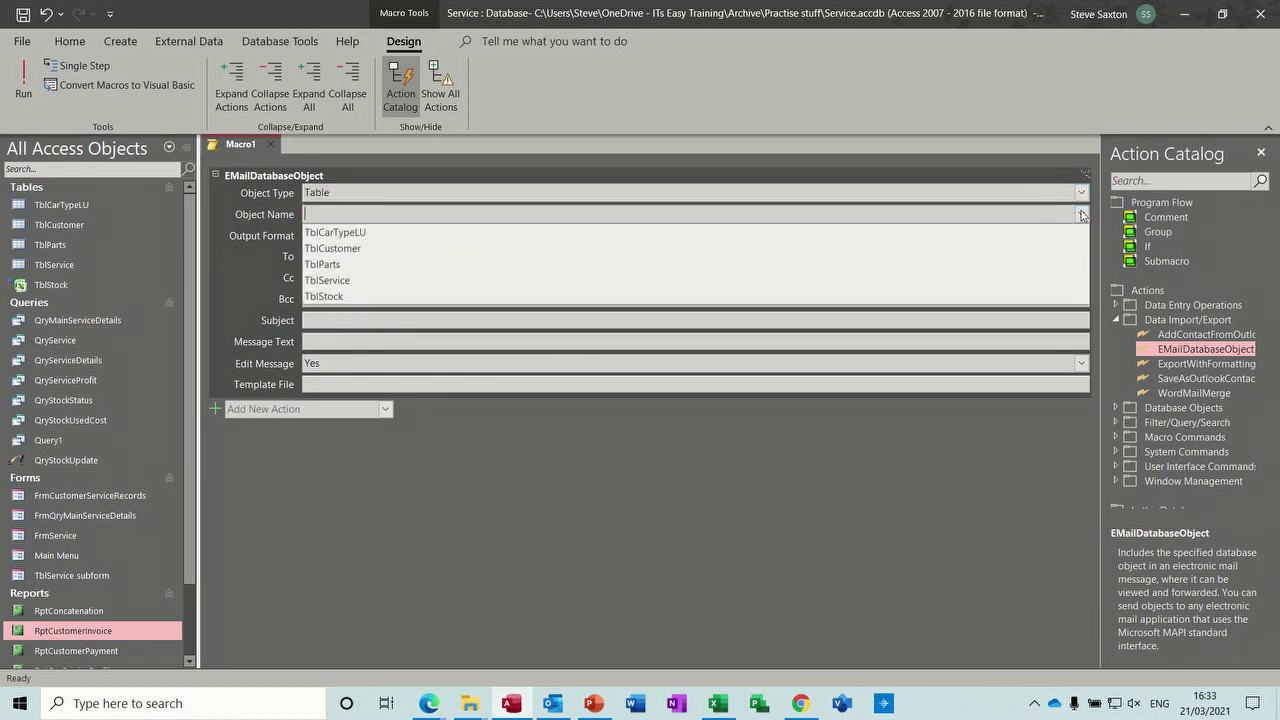
left_click(649, 249)
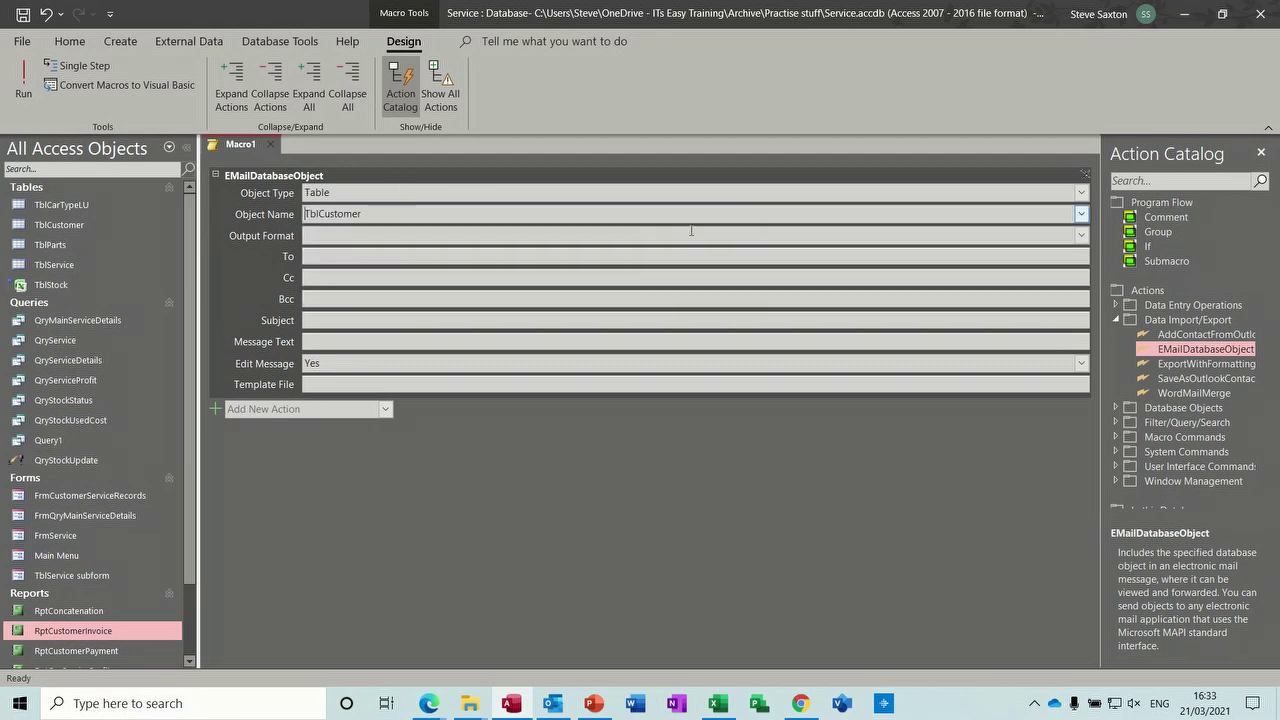
left_click(1082, 193)
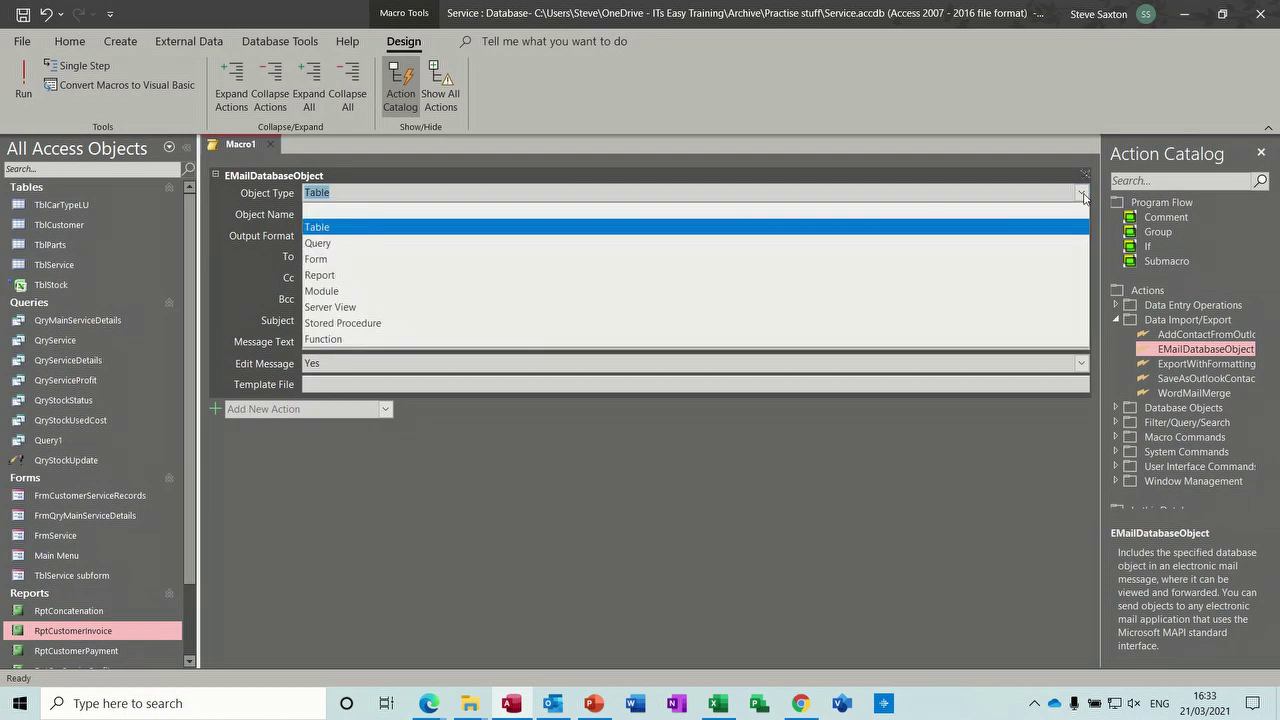
left_click(645, 276)
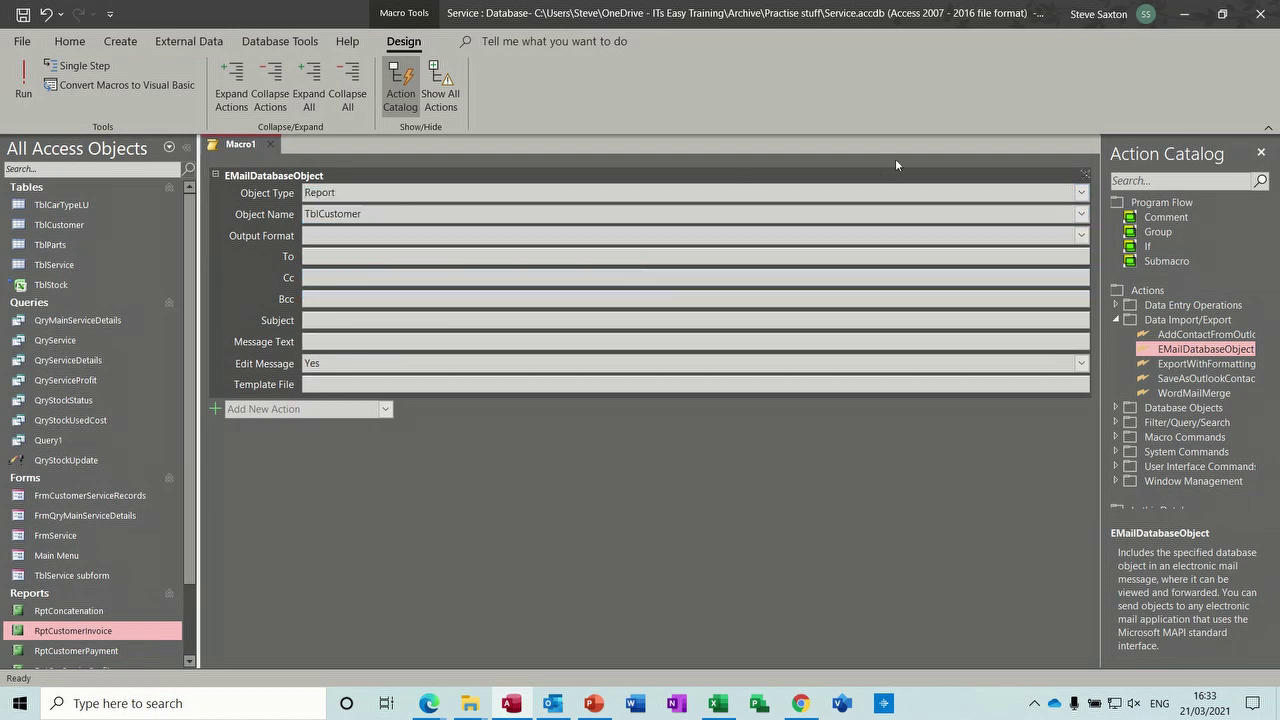
left_click(1081, 214)
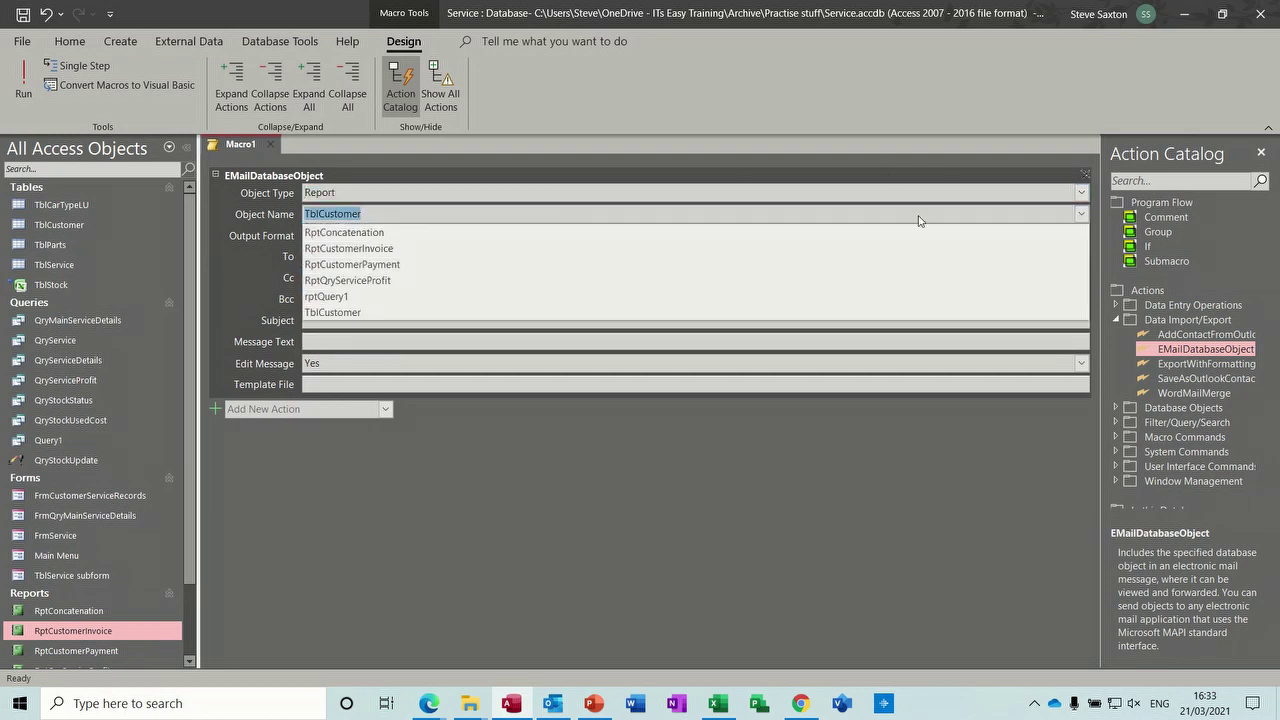
left_click(460, 249)
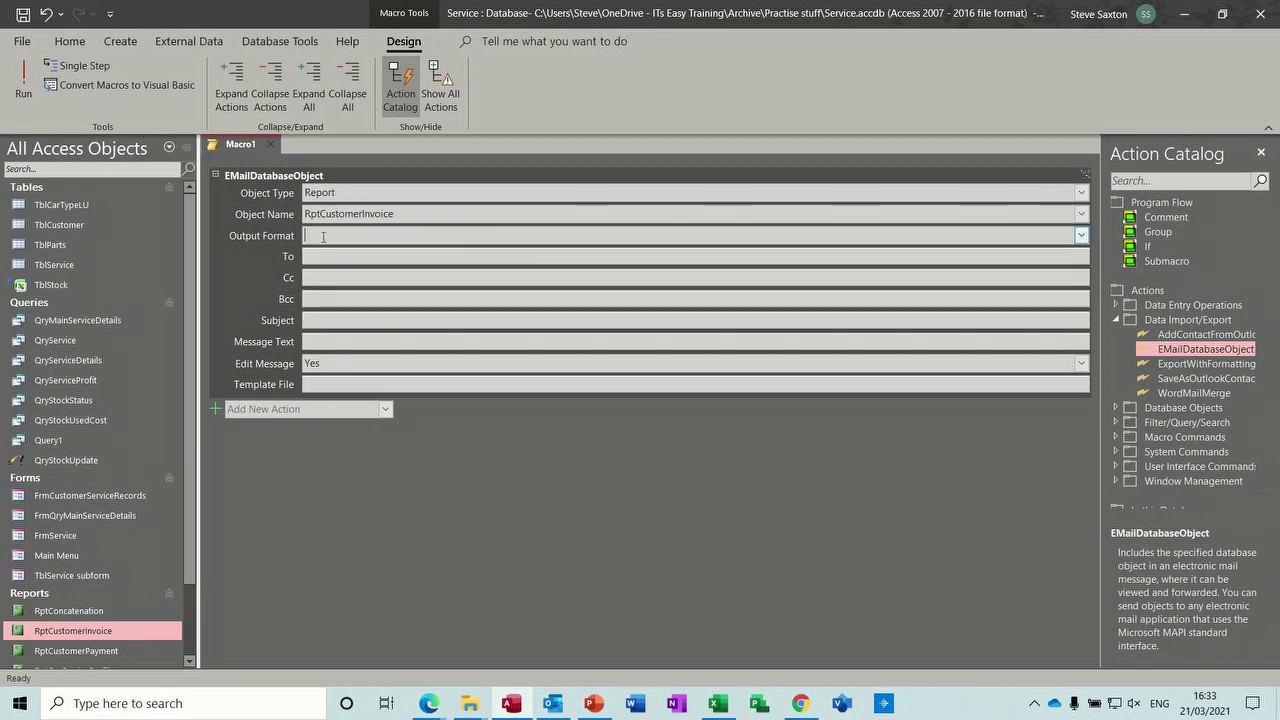
left_click(1081, 235)
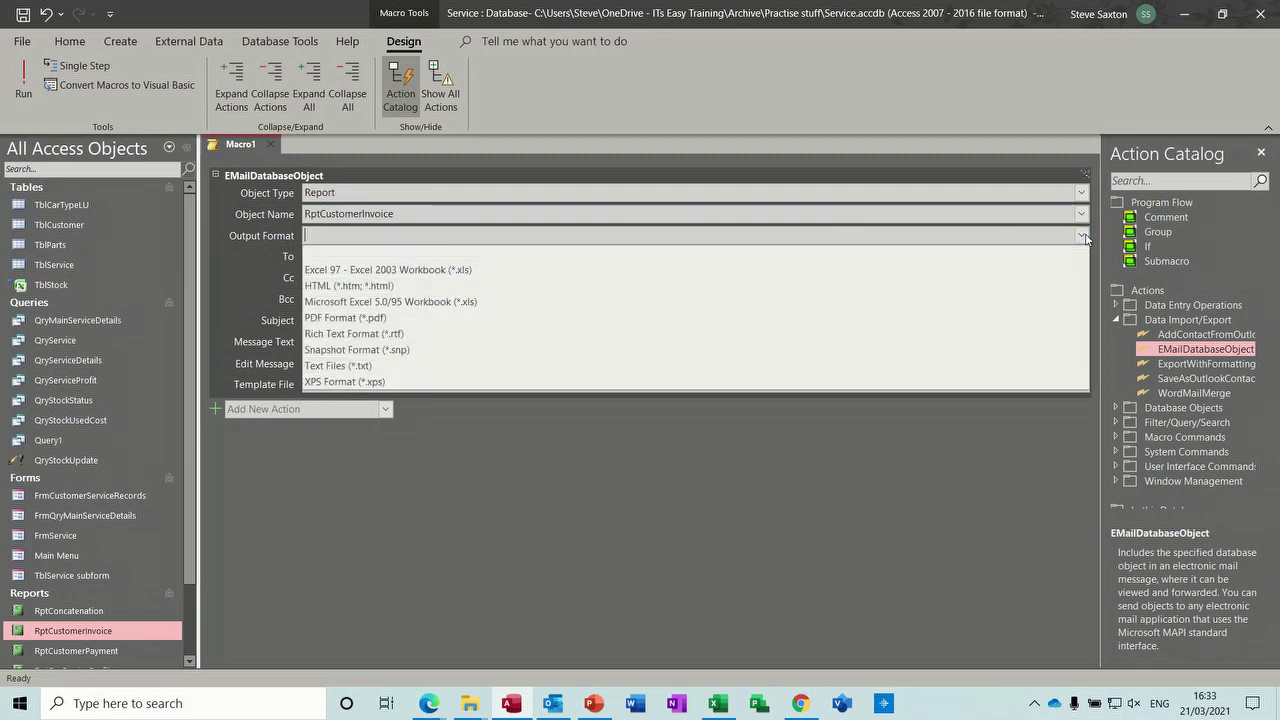
left_click(345, 317)
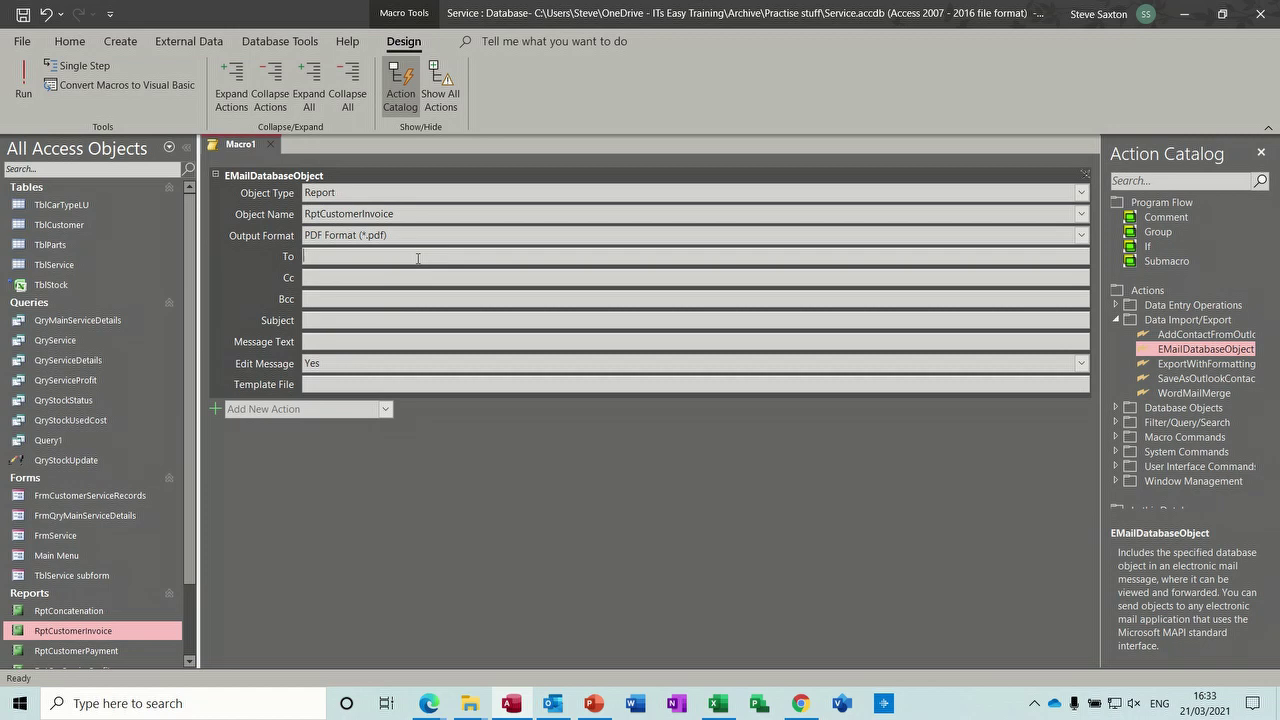
Step: Enter 'Invoice' as the subject and 'Here is your invoice' as the message text
left_click(343, 322)
type("Invoice")
type("He")
type("re is")
type(" your invoice")
Step: Save the macro as McrEmailInvoice
left_click(22, 14)
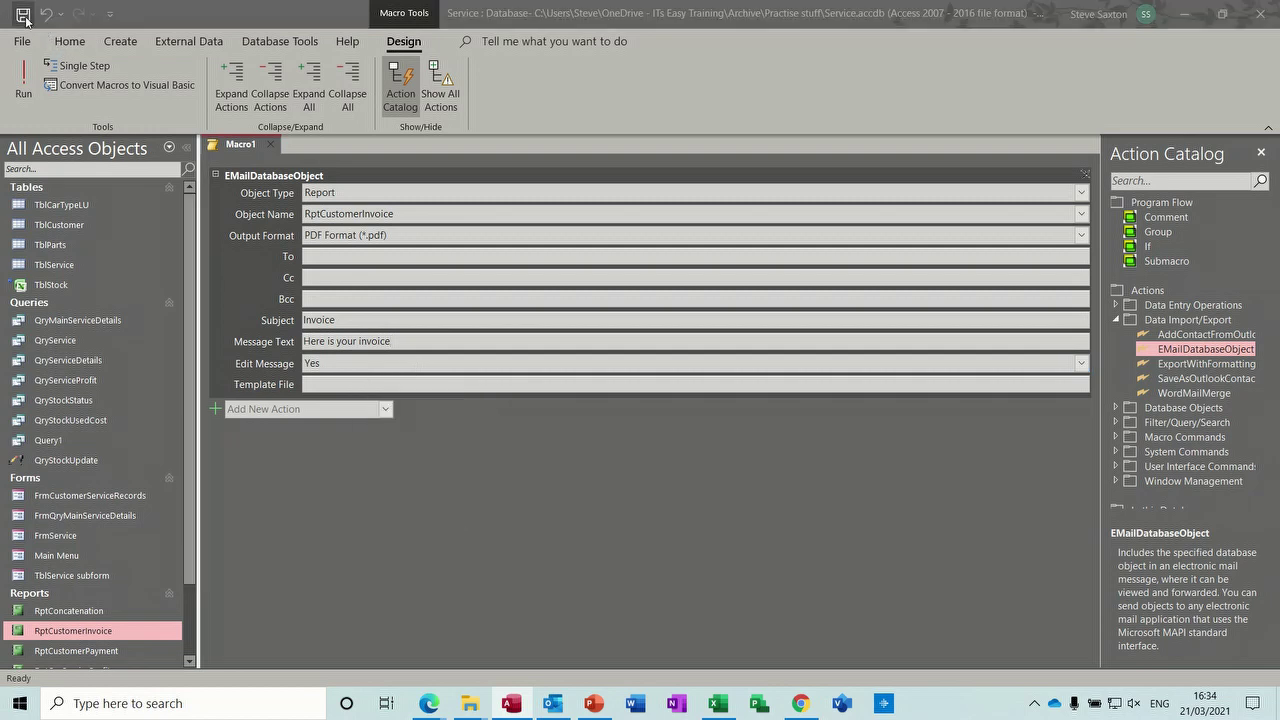
type("Mc")
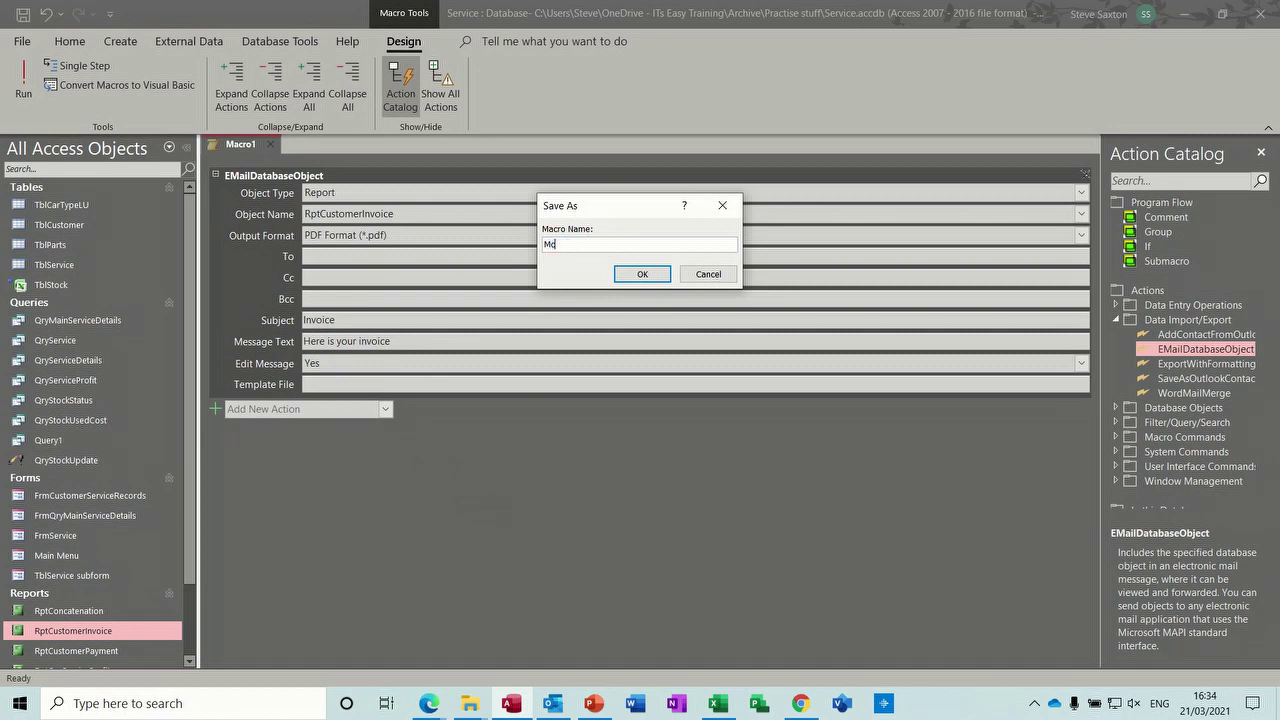
type("rEmailInvoice")
left_click(641, 276)
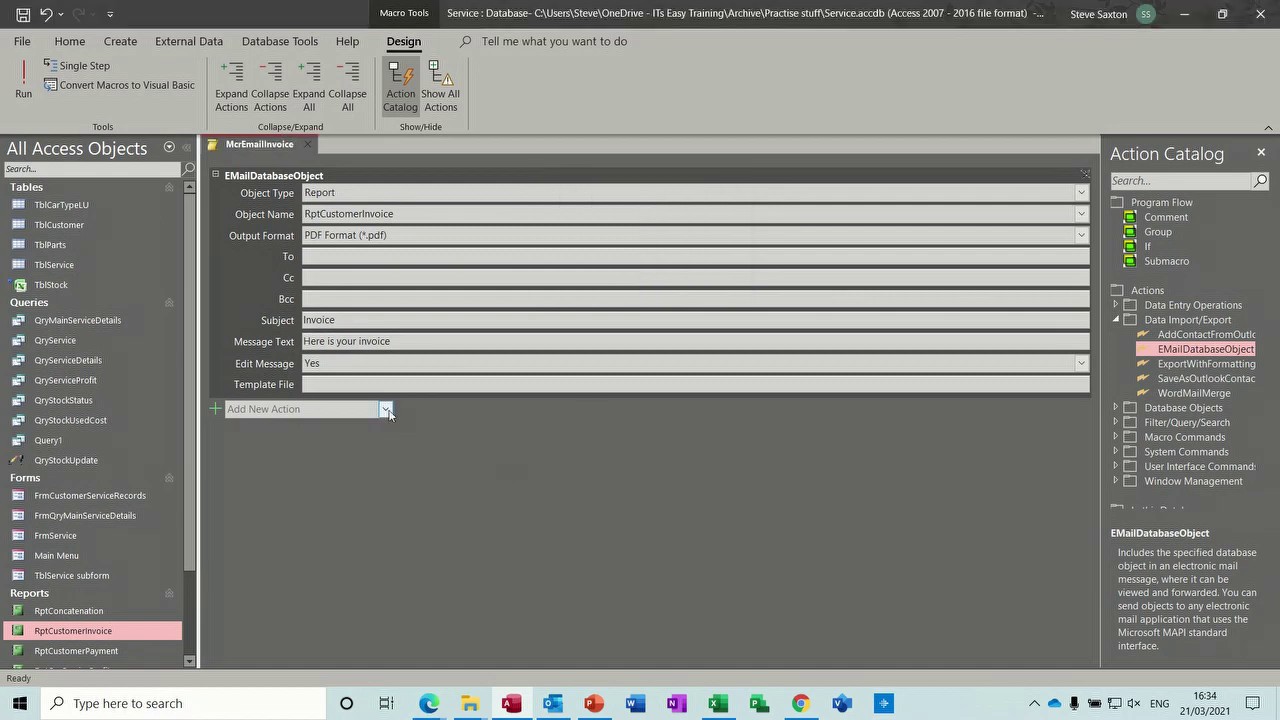
Step: Run the macro for invoice number 1 and check the attached RptCustomerInvoice.pdf
left_click(24, 80)
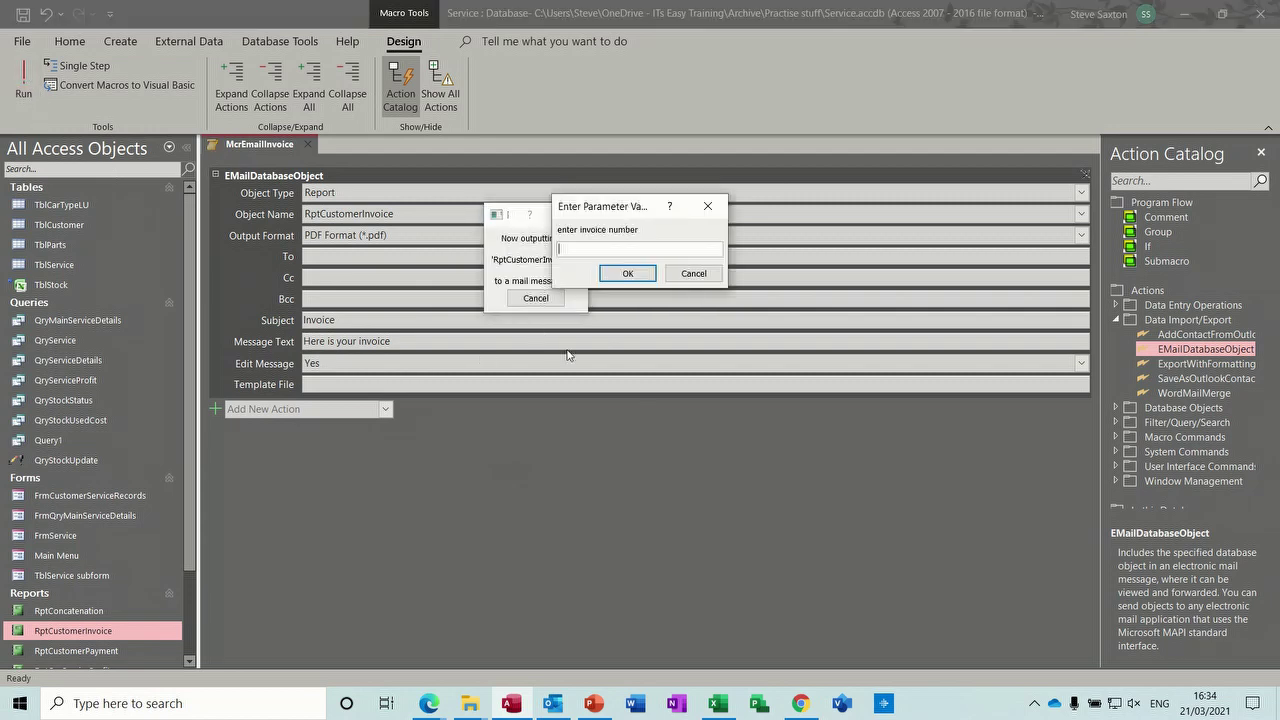
type("1")
key("Return")
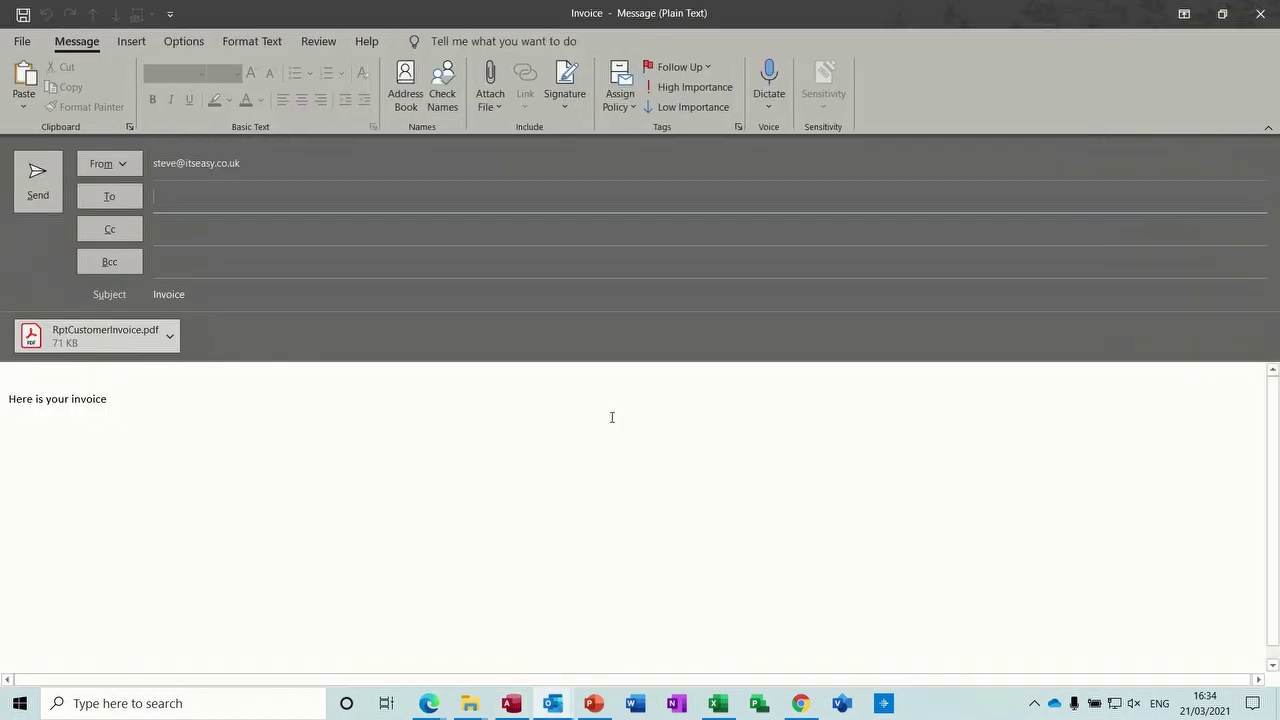
double_click(101, 340)
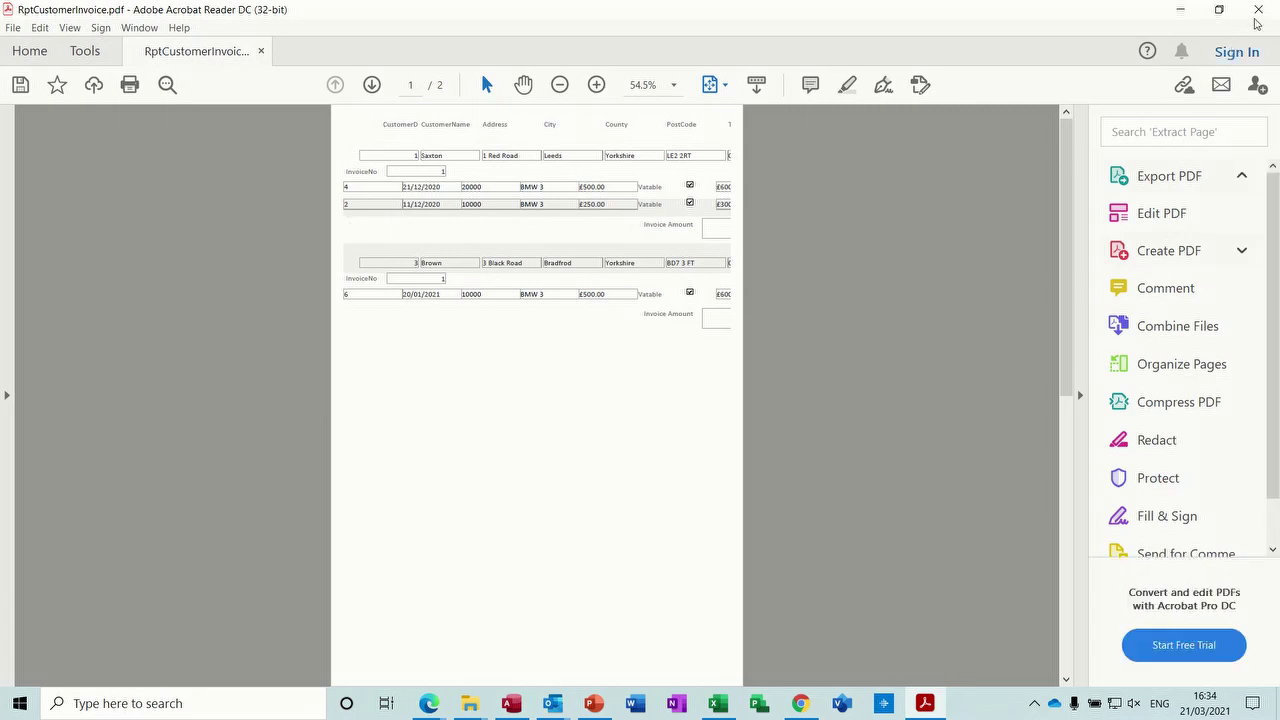
left_click(1260, 12)
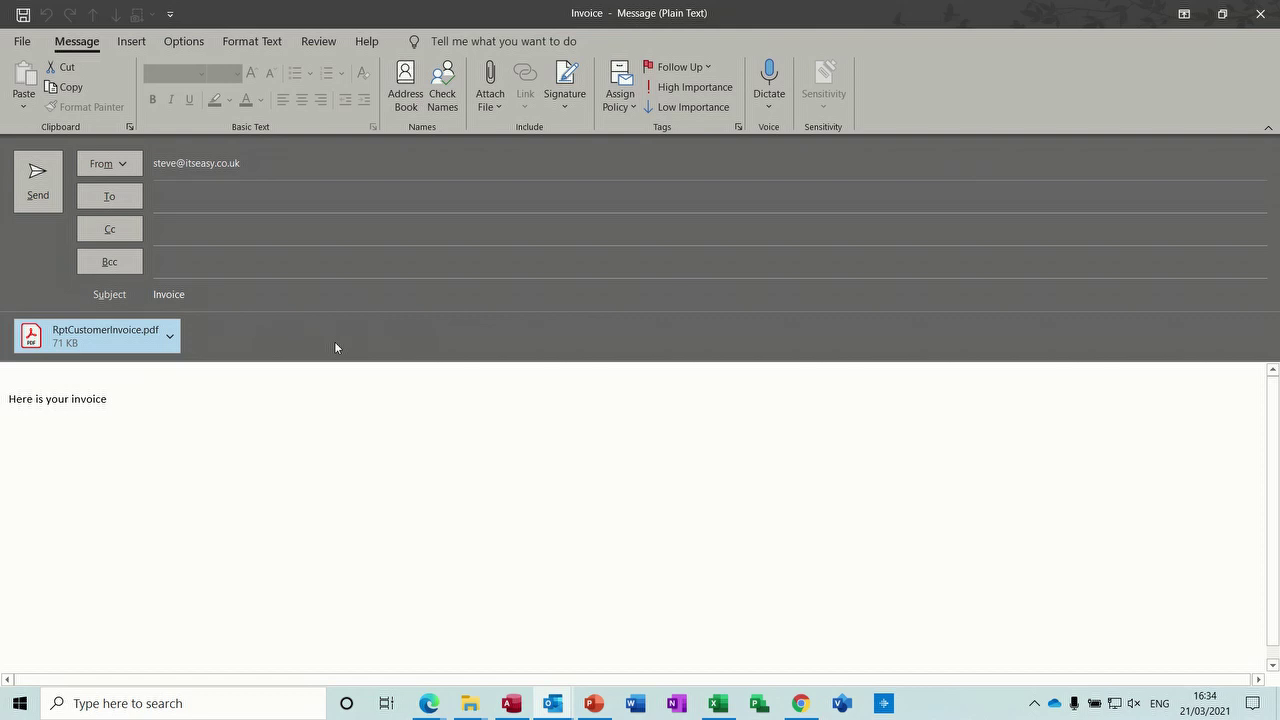
Step: Close the Outlook Invoice message without sending, and close the McrEmailInvoice macro
left_click(1250, 10)
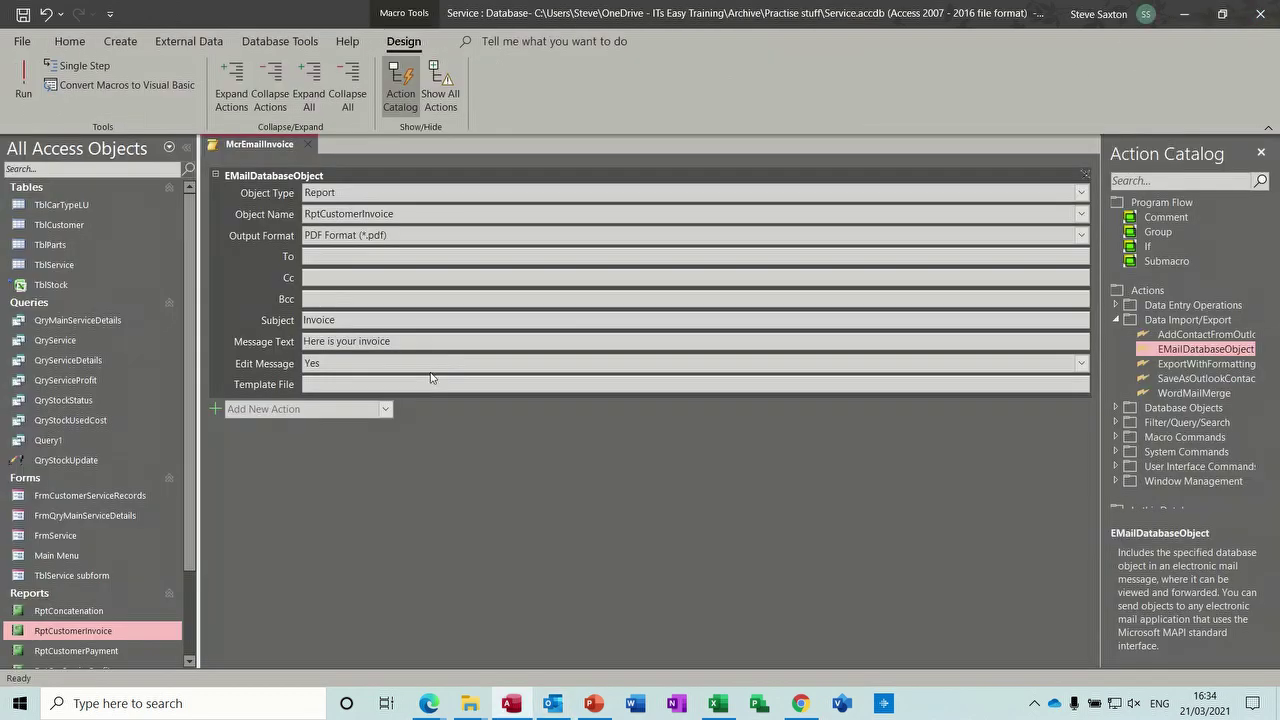
left_click(307, 144)
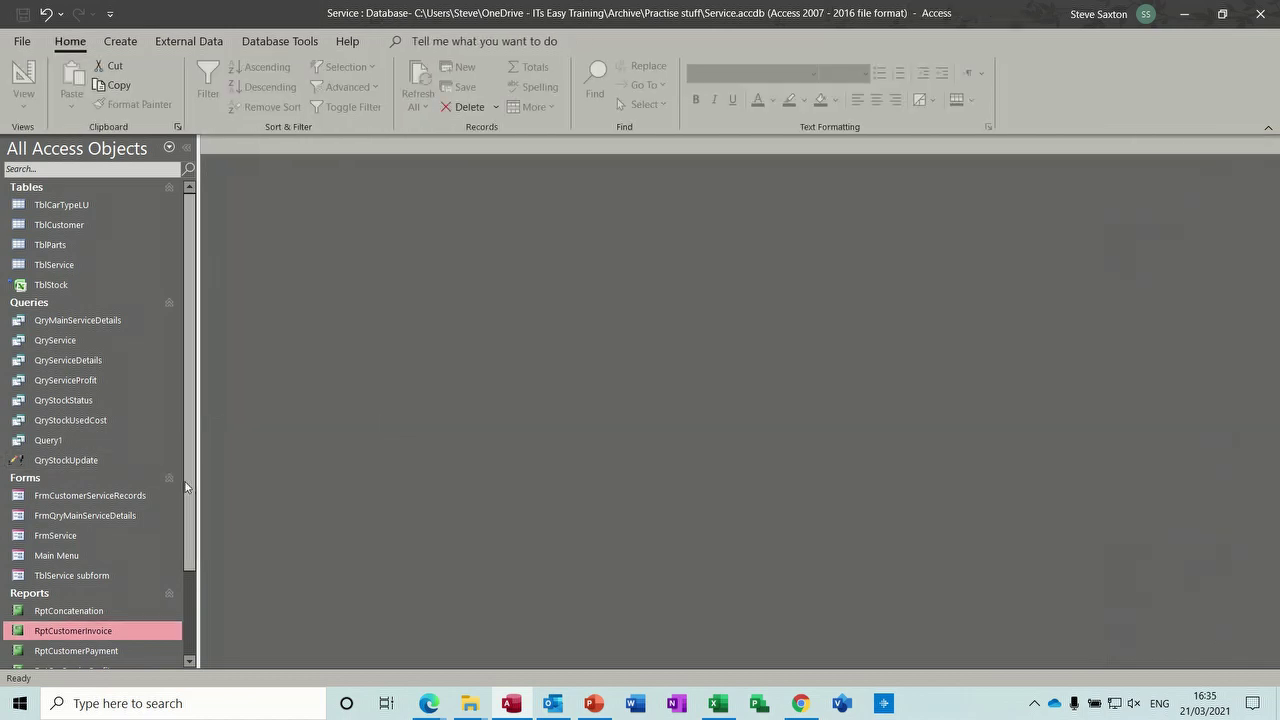
left_click_drag(190, 490, 190, 621)
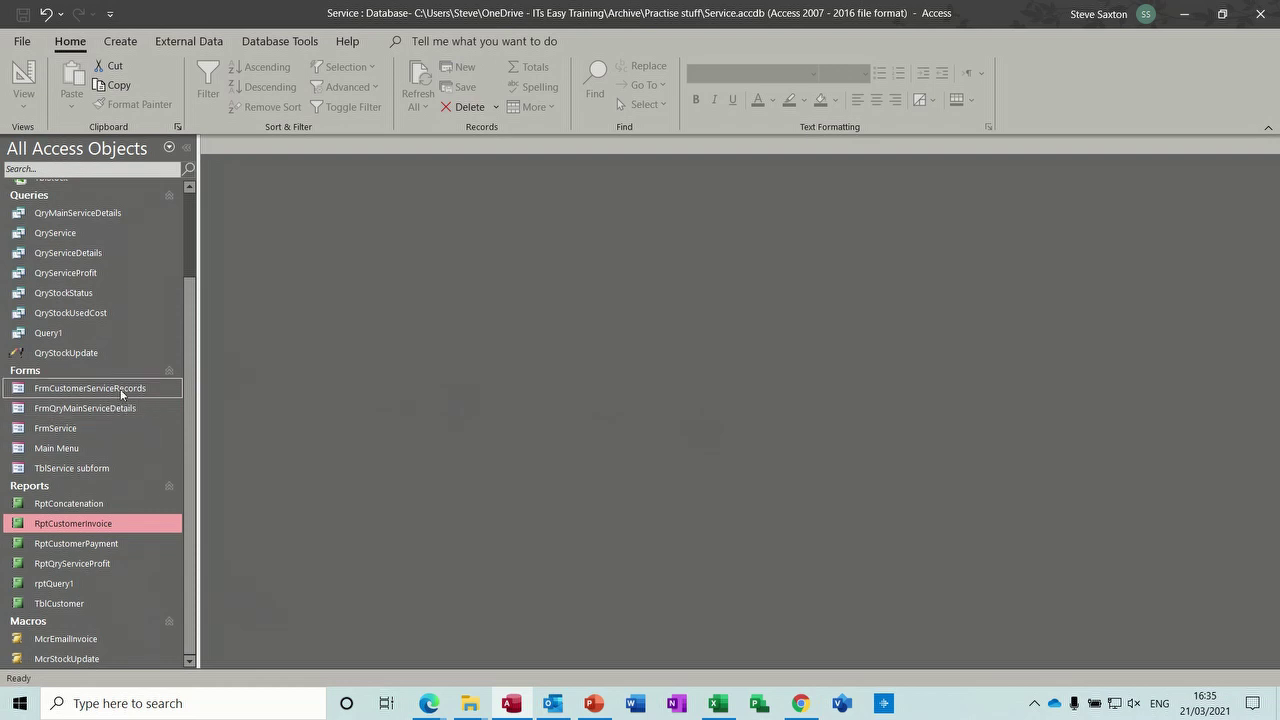
scroll(193, 321, "up", 3)
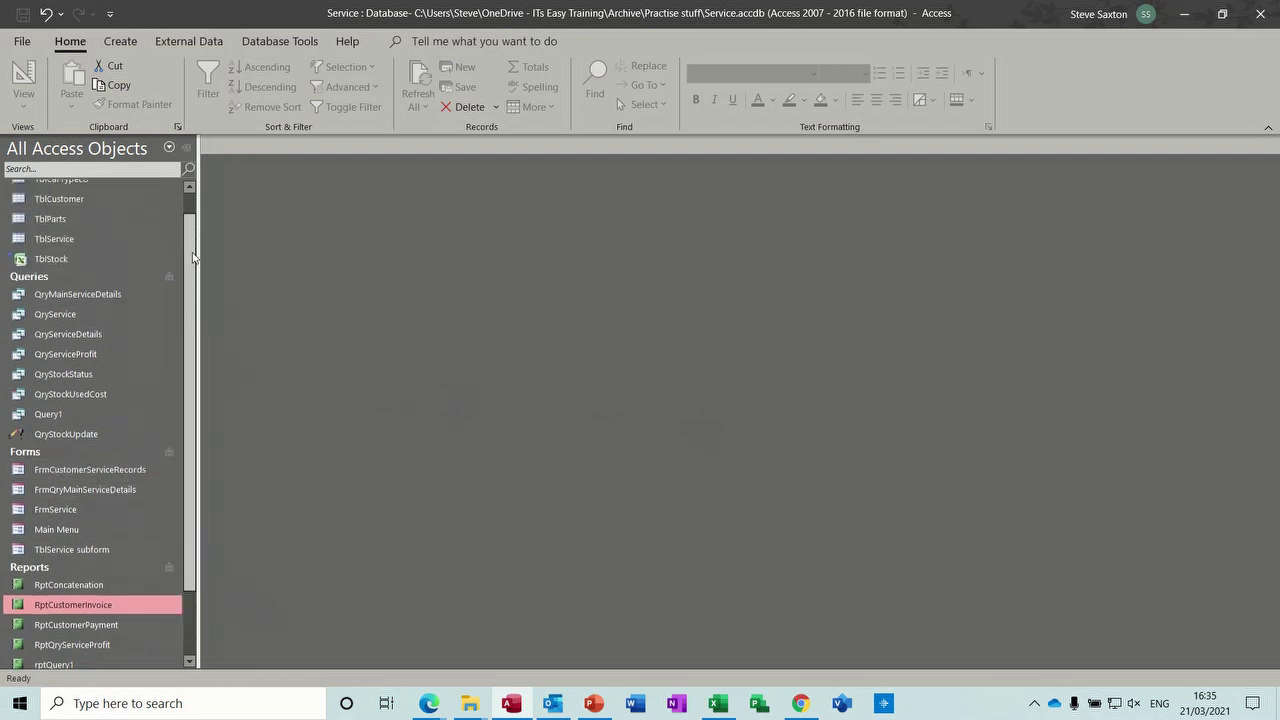
Step: Create a new macro with an OpenTable action that opens TblCustomer
left_click(120, 41)
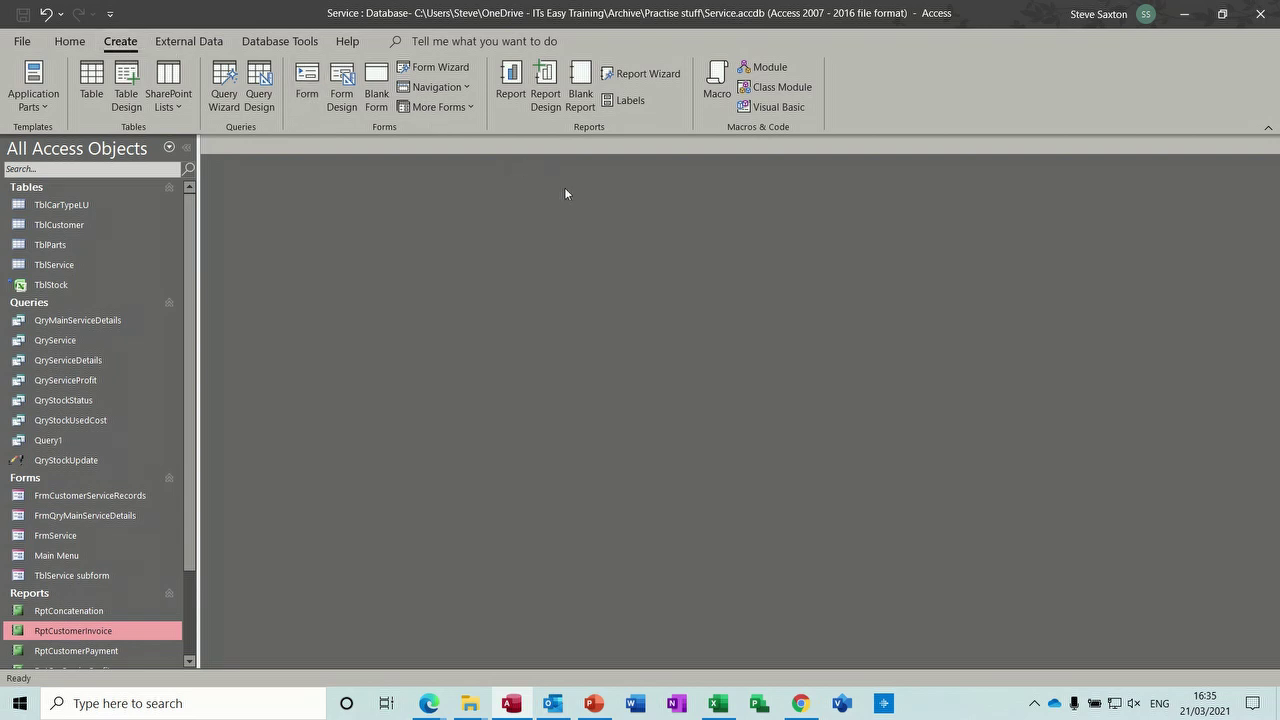
left_click(715, 80)
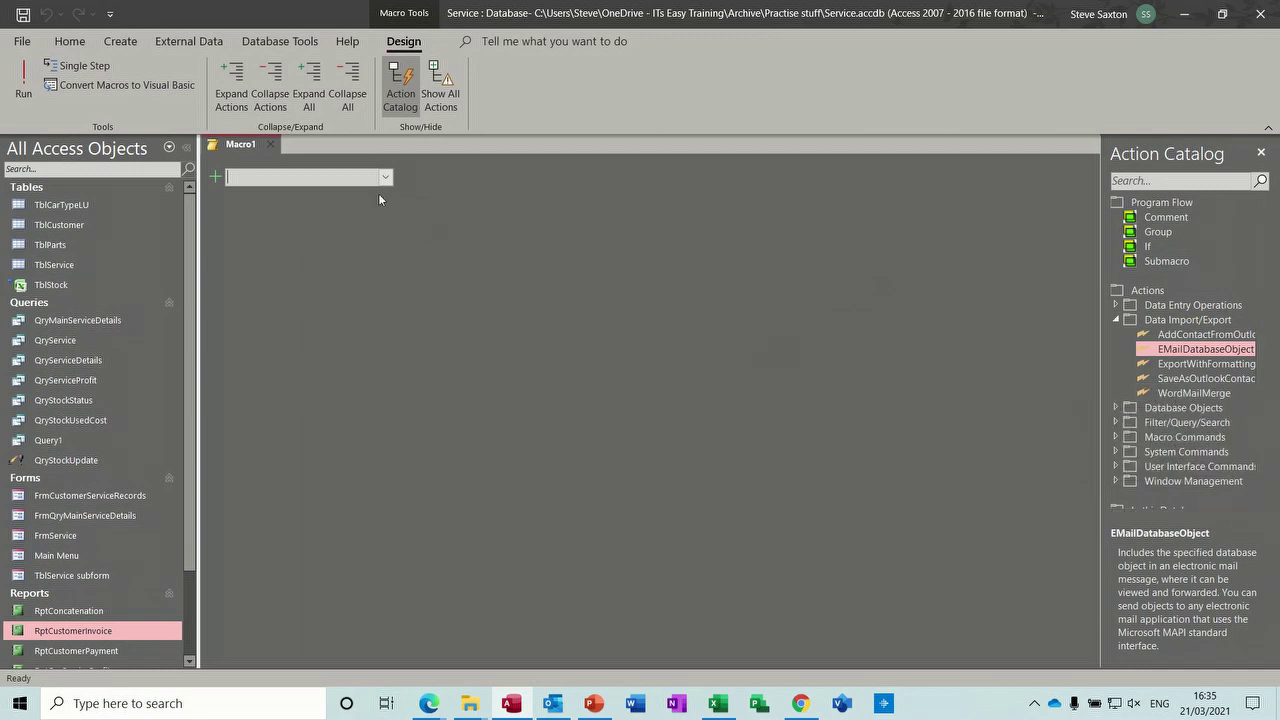
type("Open")
key("Return")
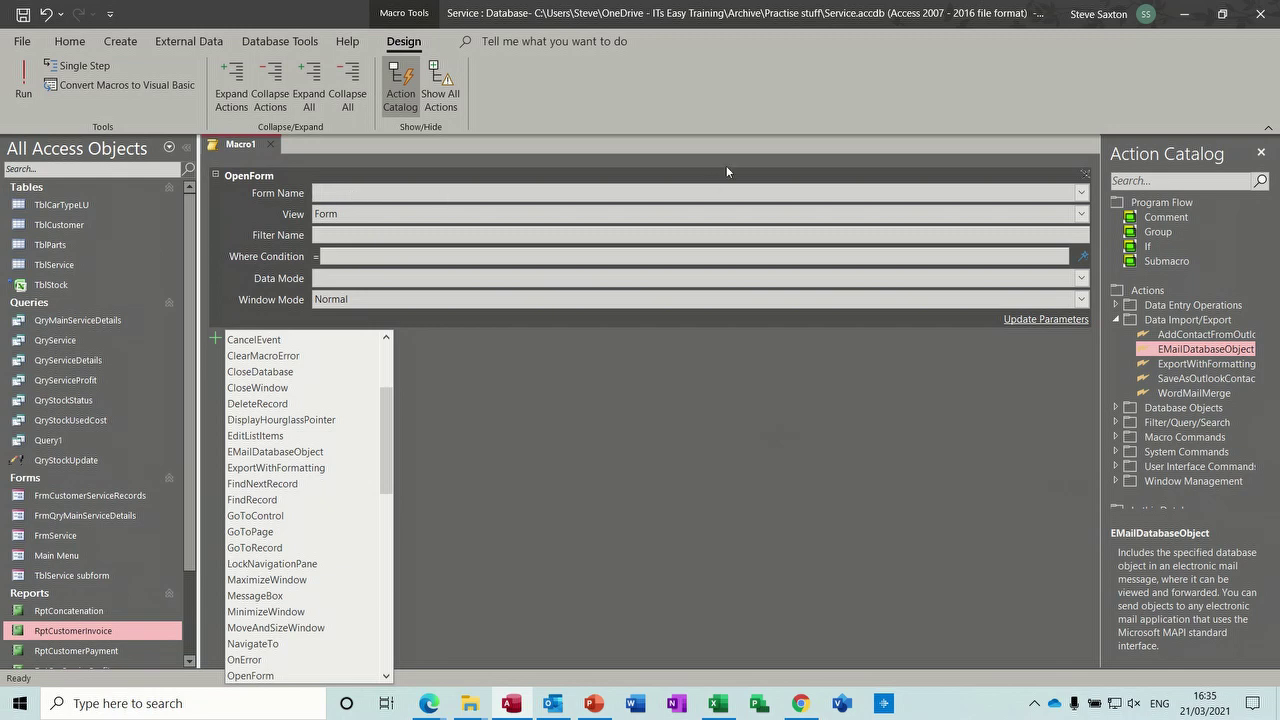
left_click(1085, 174)
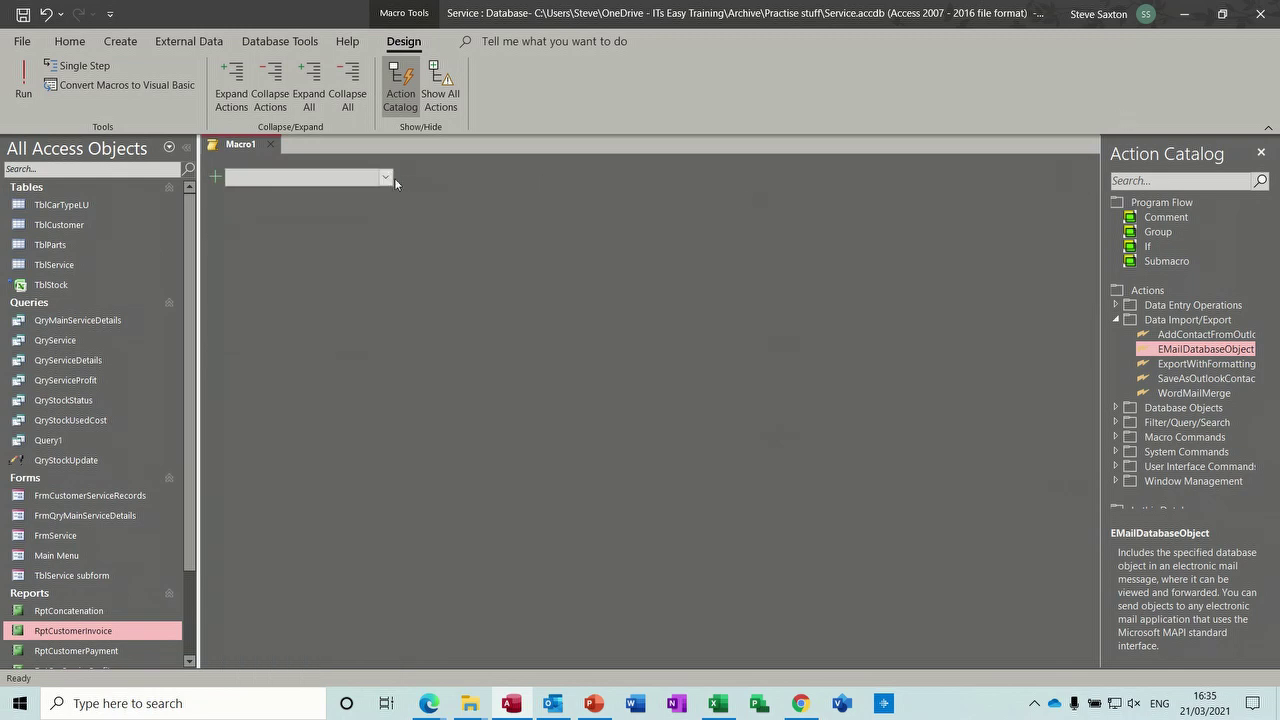
type("OpenTable")
key("Return")
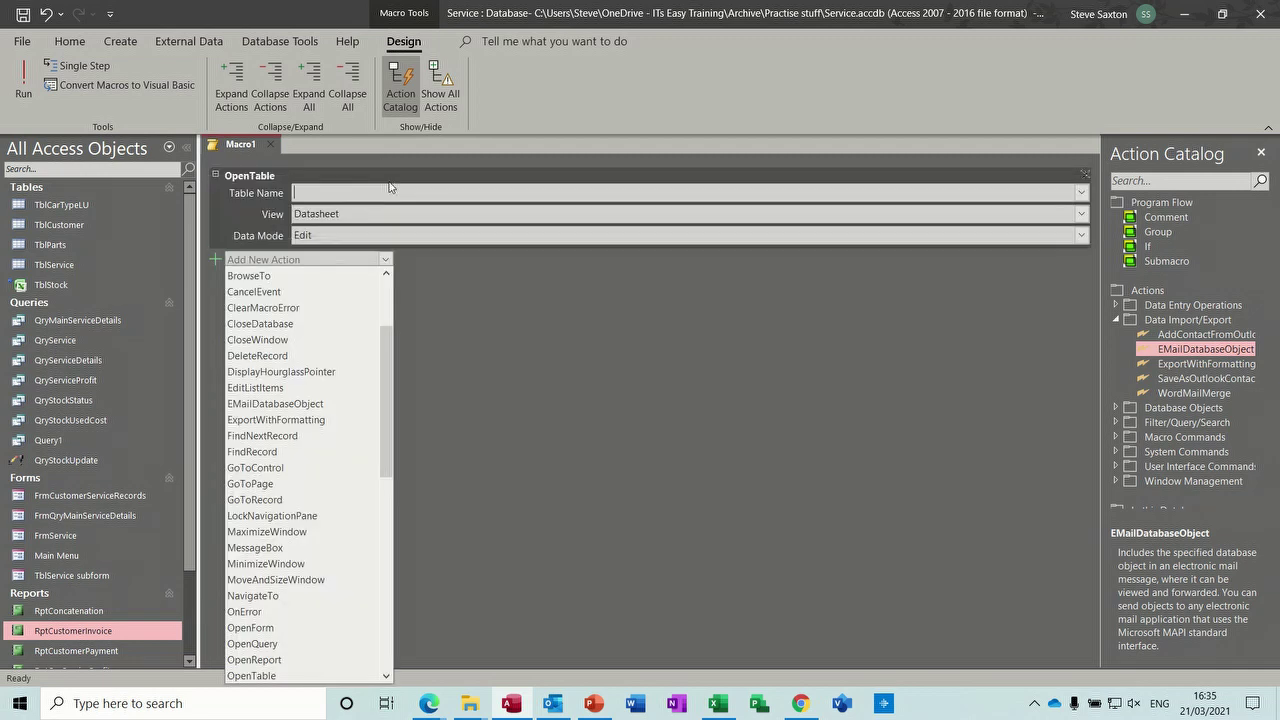
left_click(354, 196)
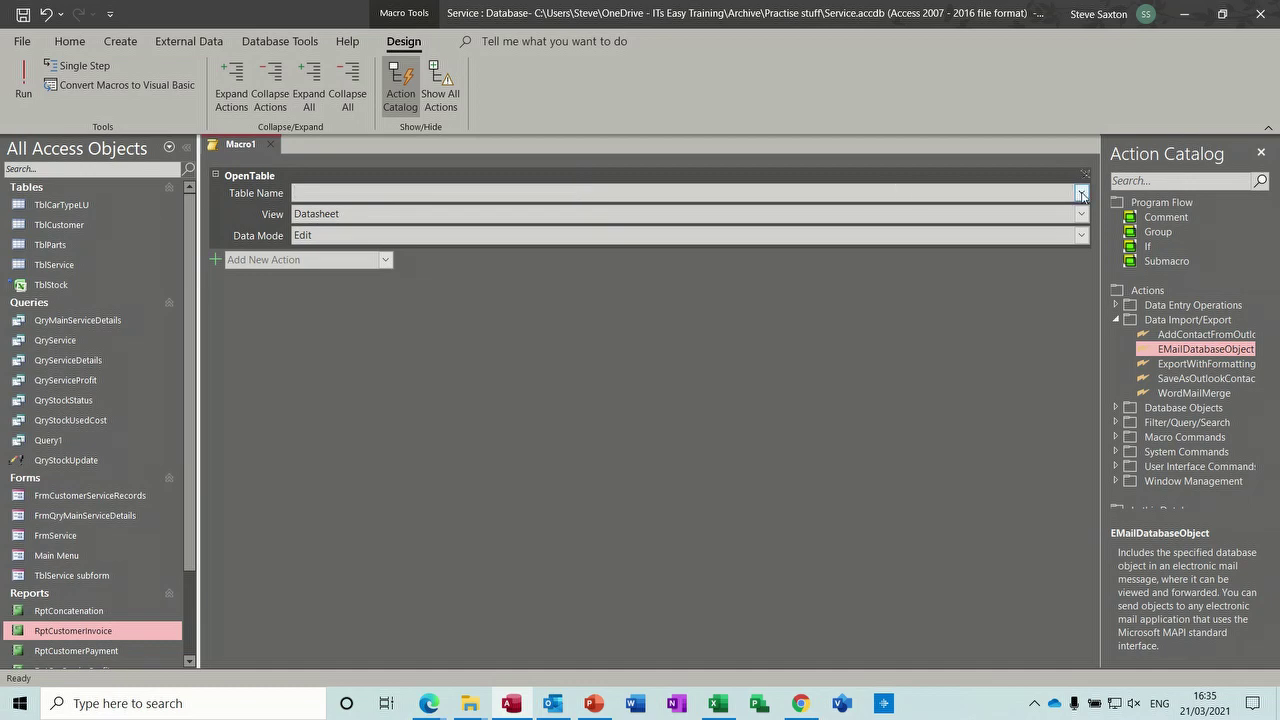
left_click(1081, 194)
left_click(466, 231)
Step: Add a WordMailMerge action, save the macro as McrMailMerge, and run it
left_click_drag(1165, 395, 615, 345)
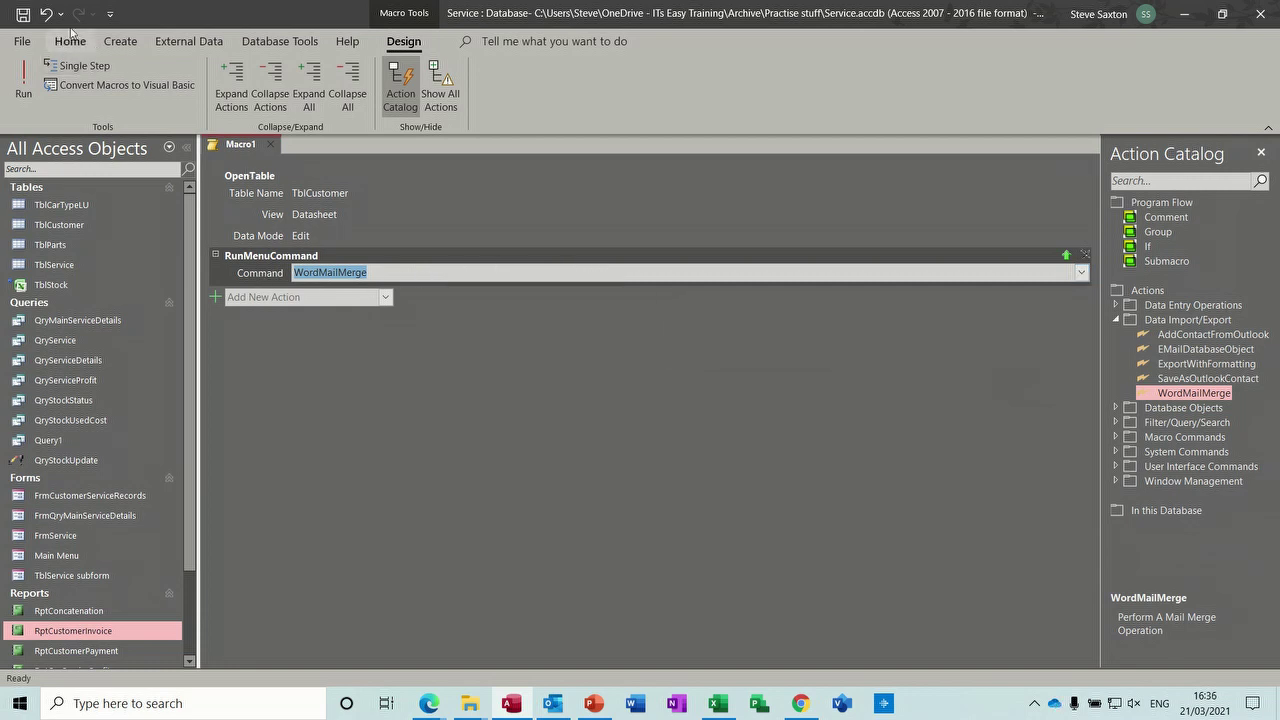
left_click(22, 14)
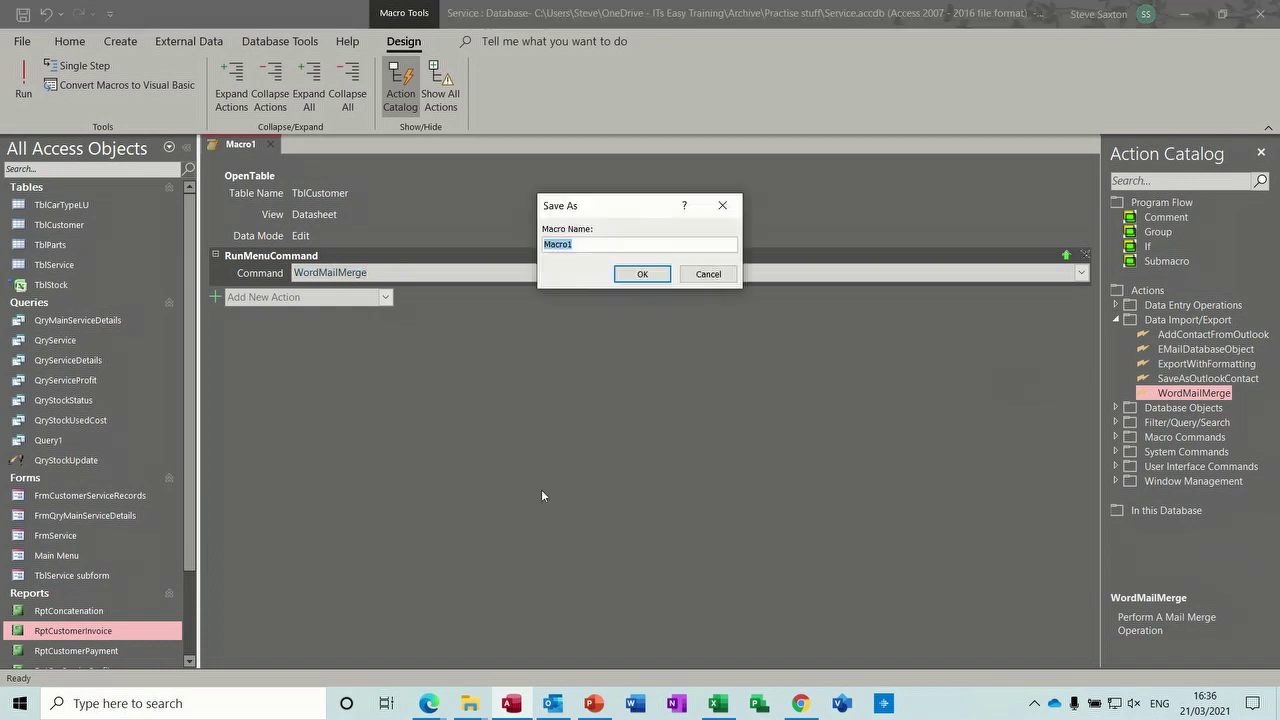
type("McrMailMerge")
left_click(642, 274)
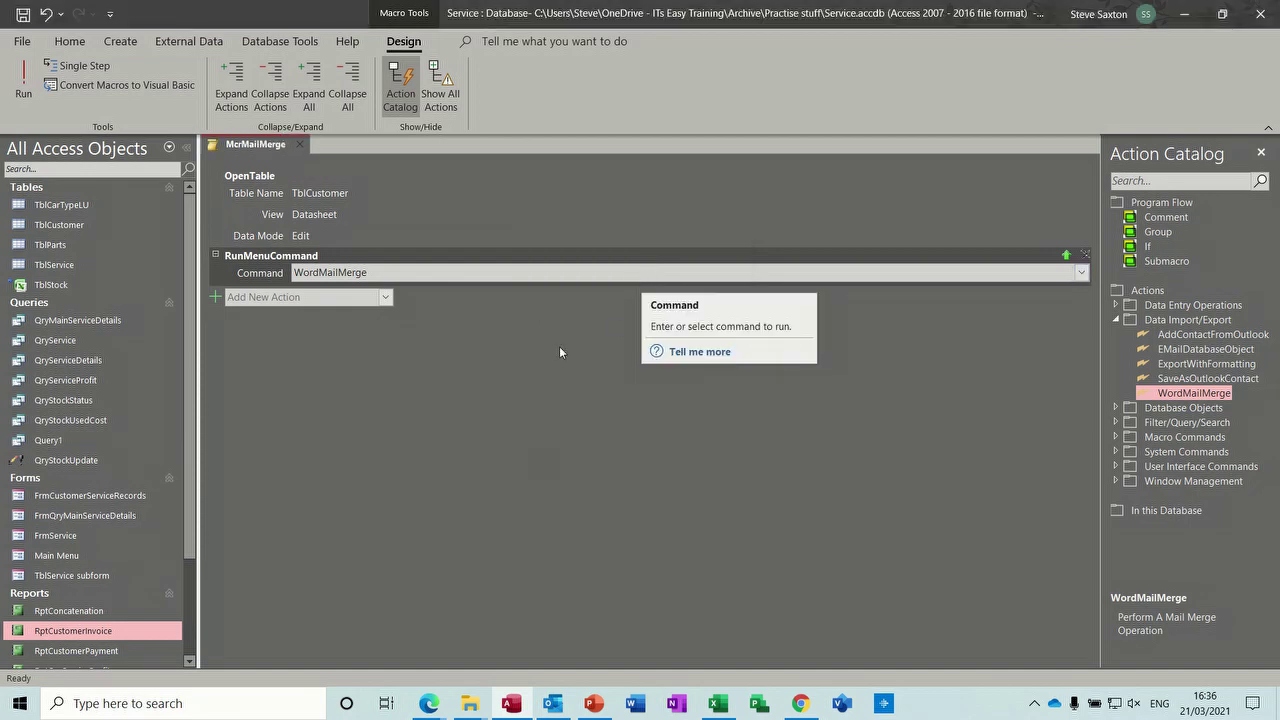
left_click(29, 80)
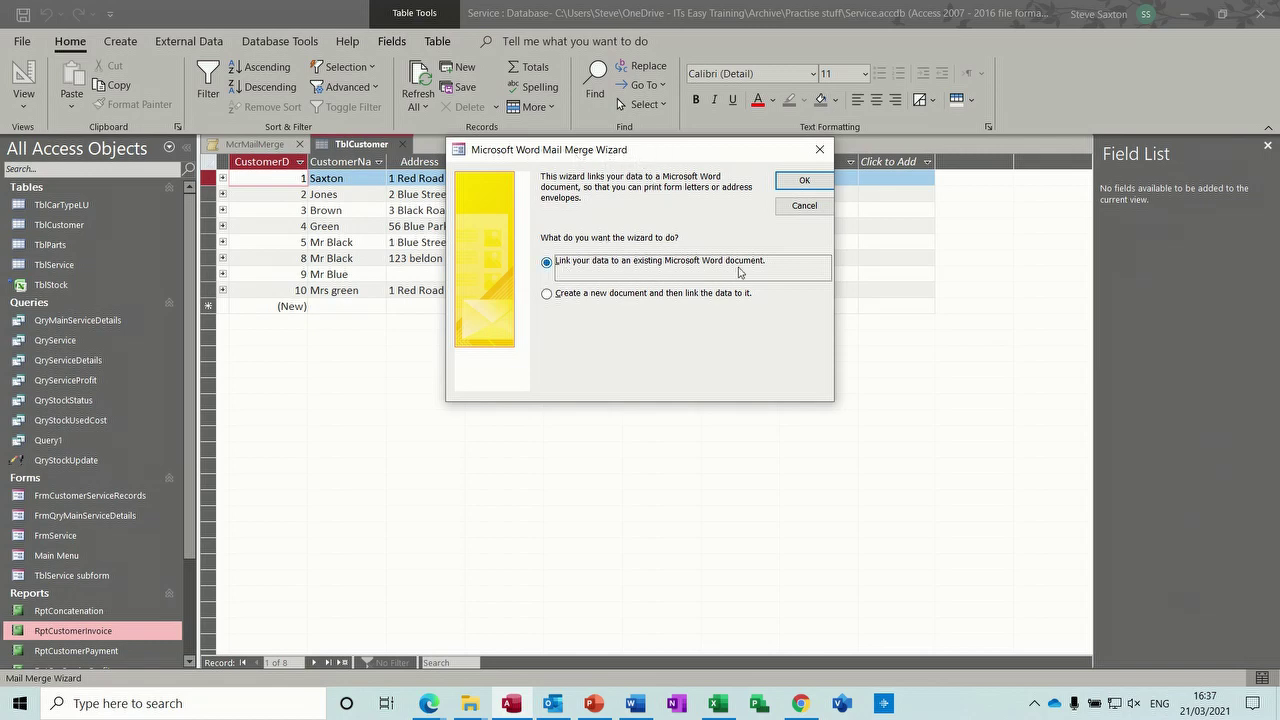
Step: In the Mail Merge Wizard, choose to create a new Word document linked to the data
left_click(549, 296)
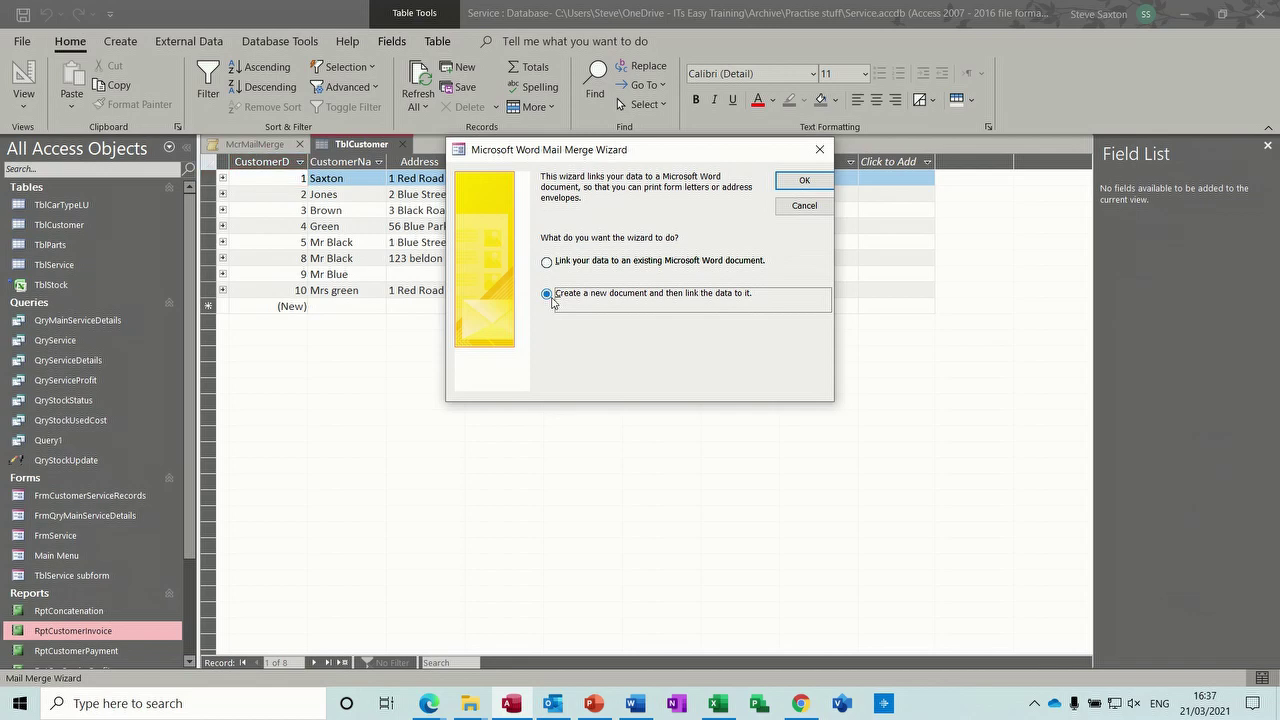
left_click(799, 183)
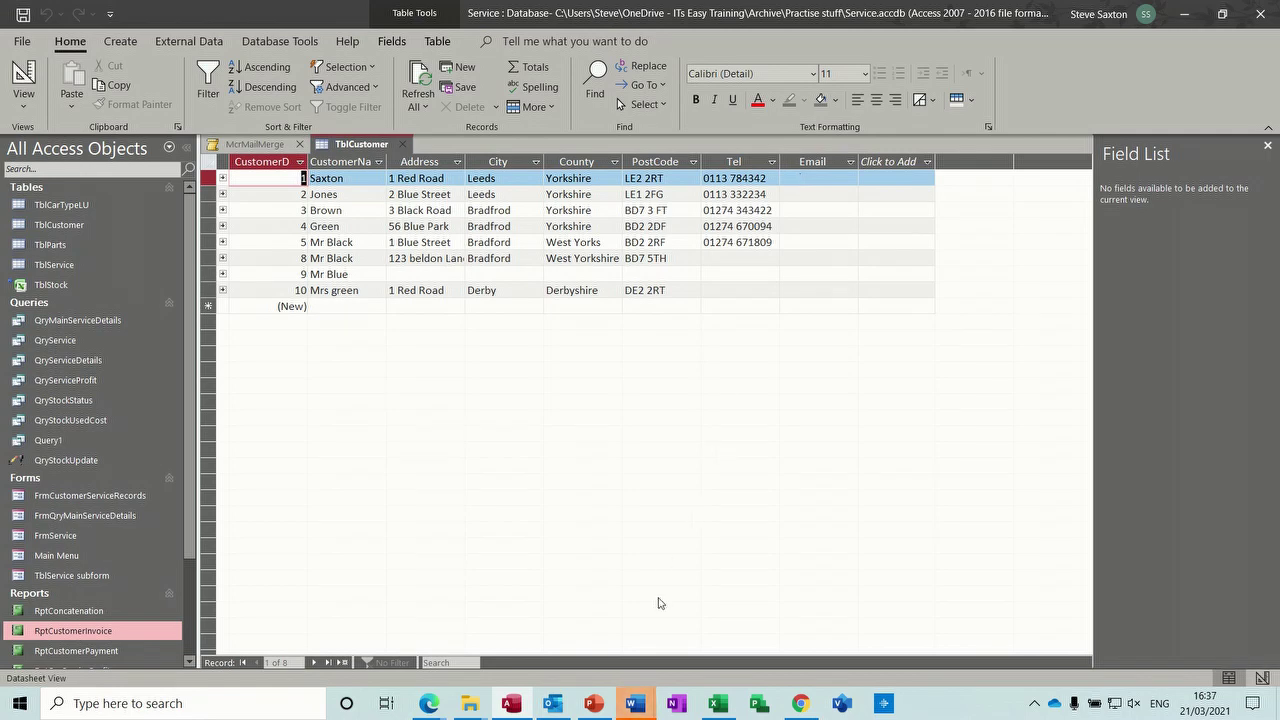
left_click(636, 690)
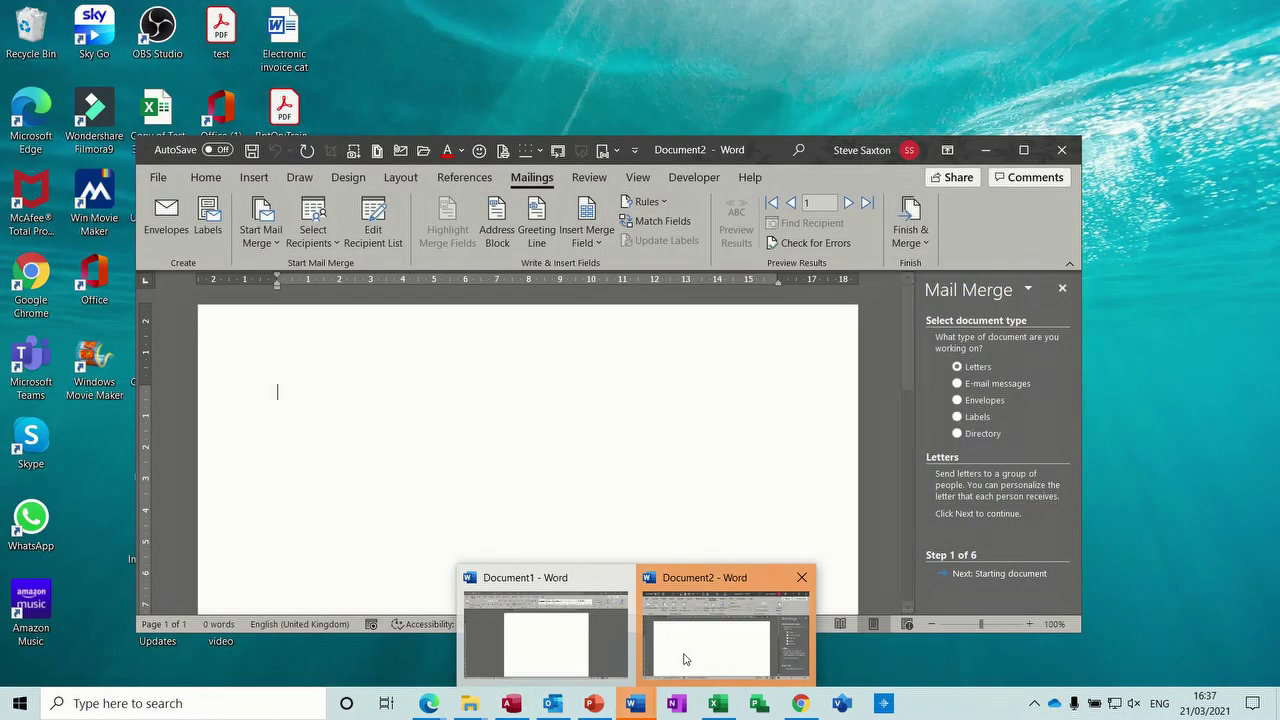
Step: Maximize Word's Document2 and confirm the Service.accdb recipient list with all records included
left_click(680, 655)
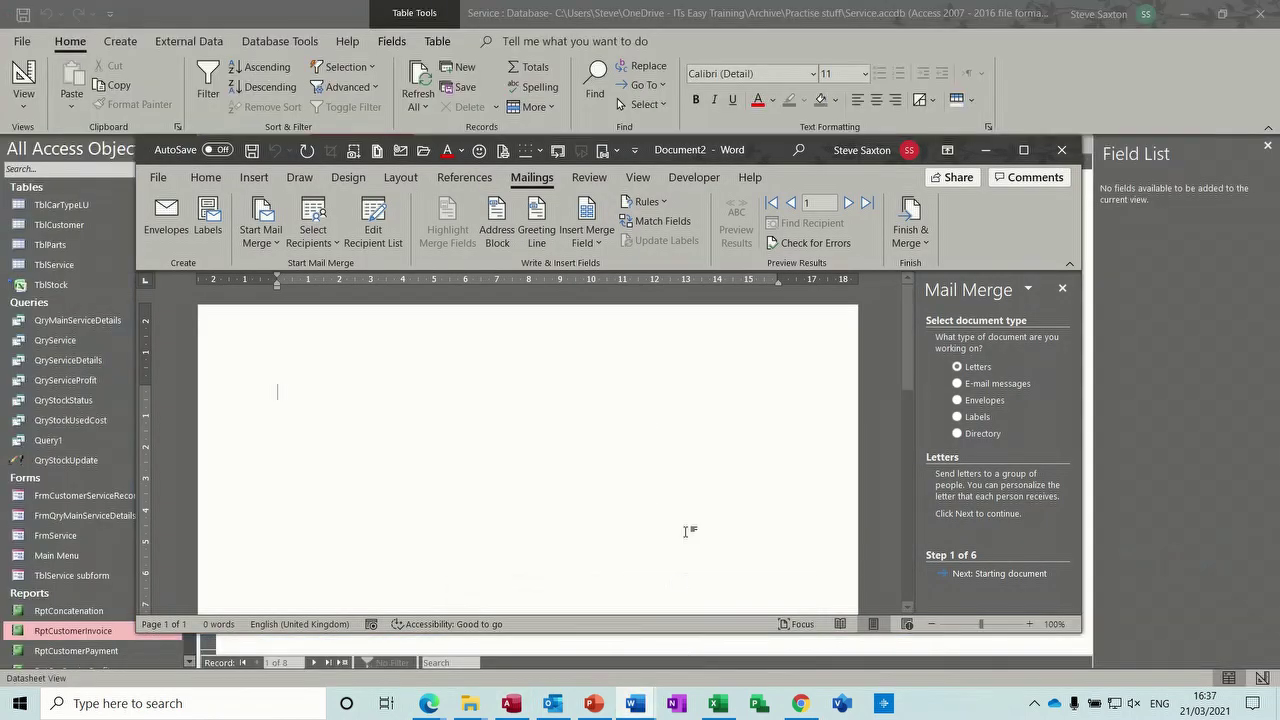
left_click(1024, 151)
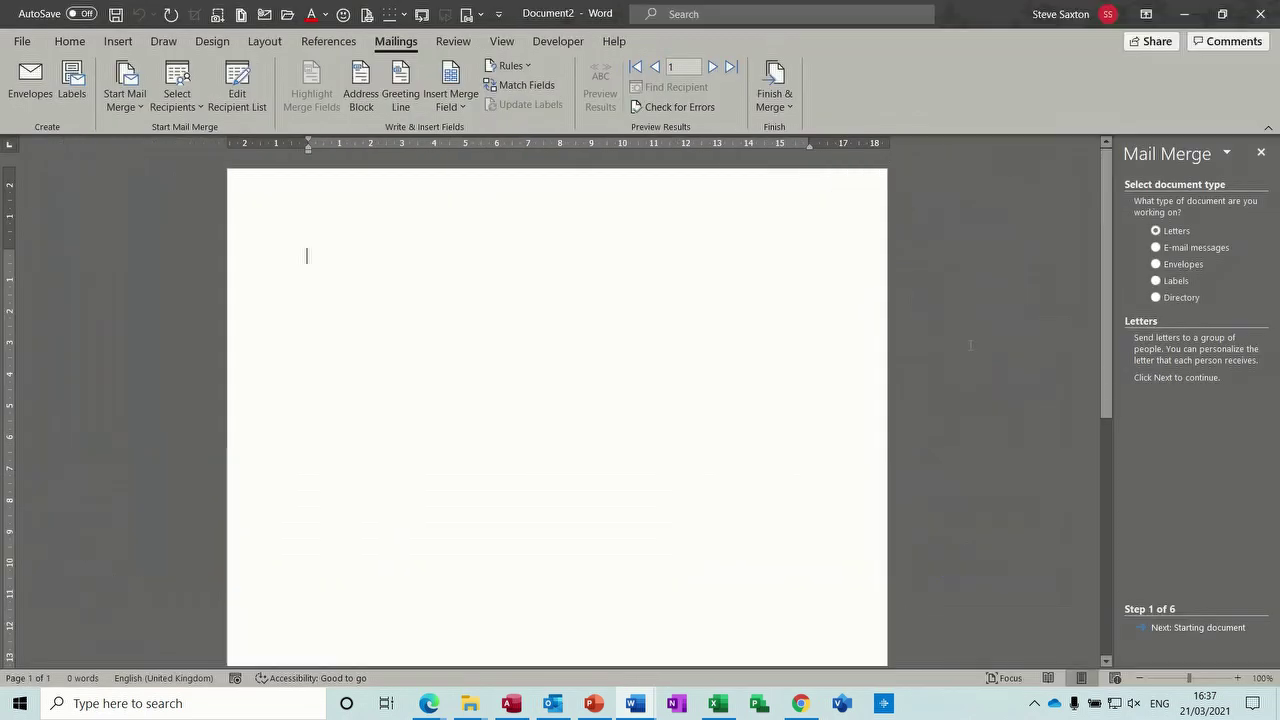
left_click(237, 83)
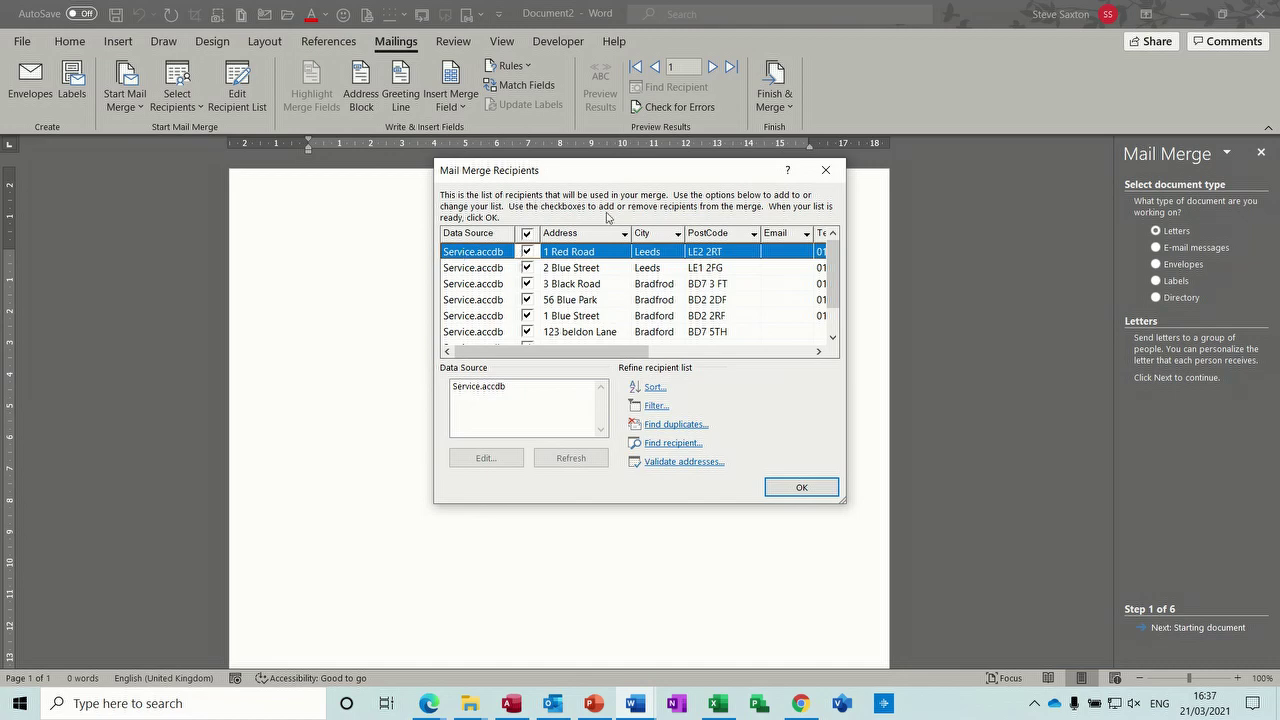
left_click(791, 494)
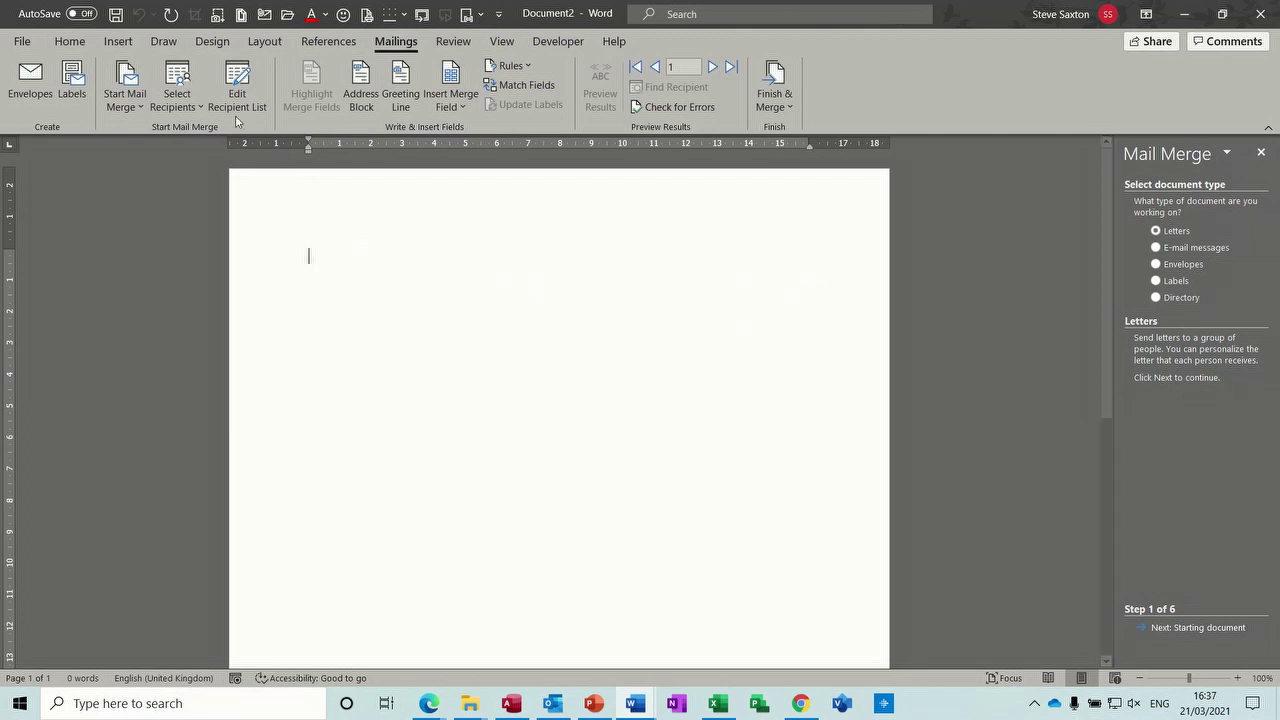
Step: Insert an «AddressBlock» field, then type 'Dear Sir/Madam' and begin the leaflet sentence below
left_click(360, 95)
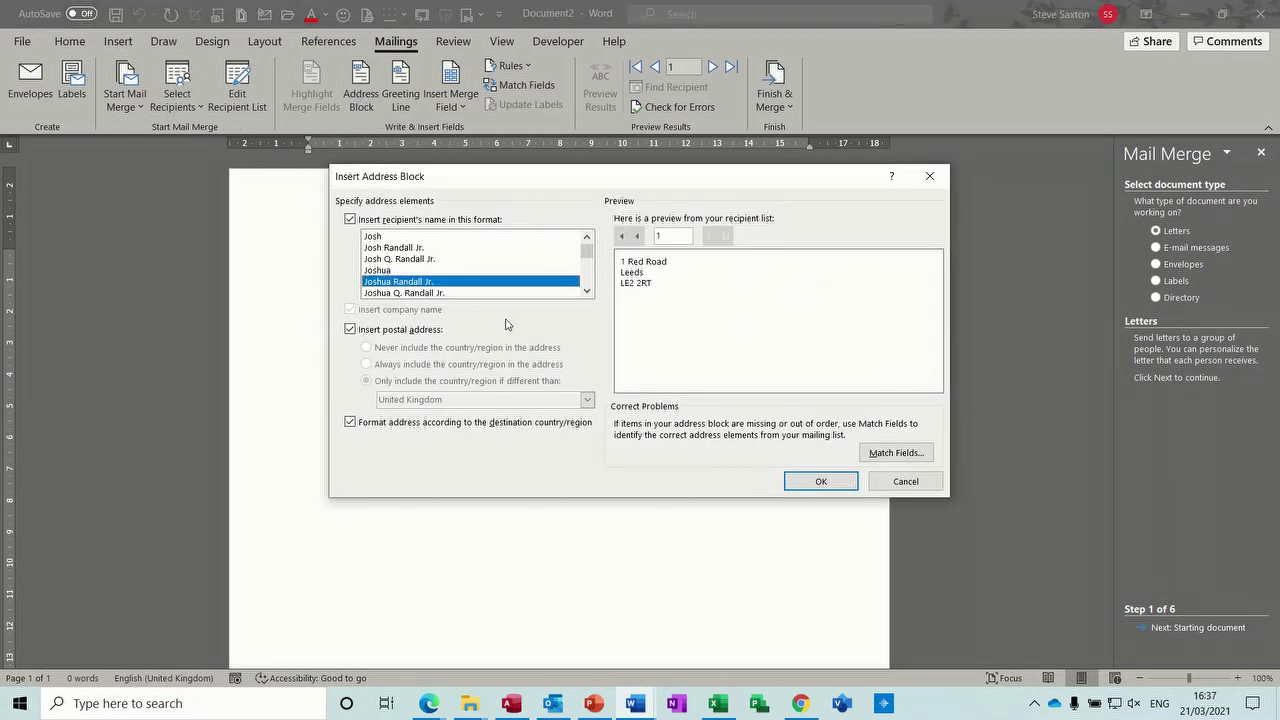
left_click(820, 481)
key("Return")
type("d")
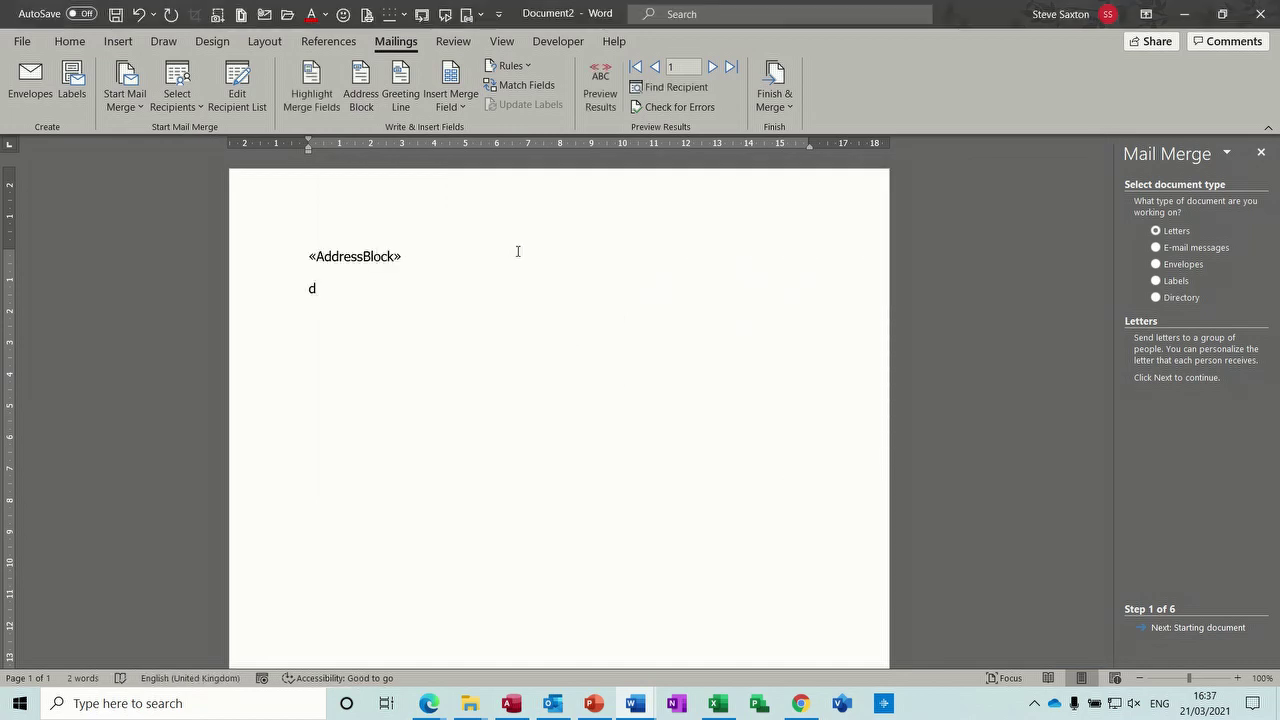
key("BackSpace")
type("Dear Sir/MadamH")
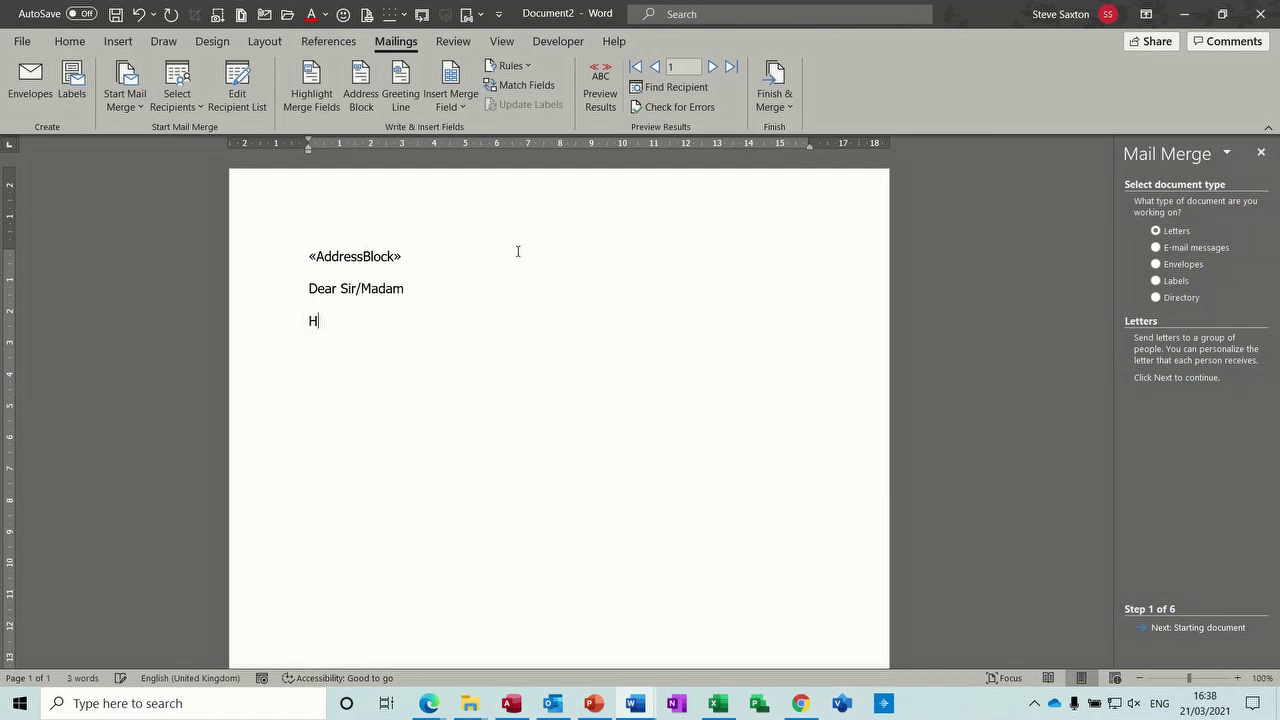
type("ere is your")
type(" b")
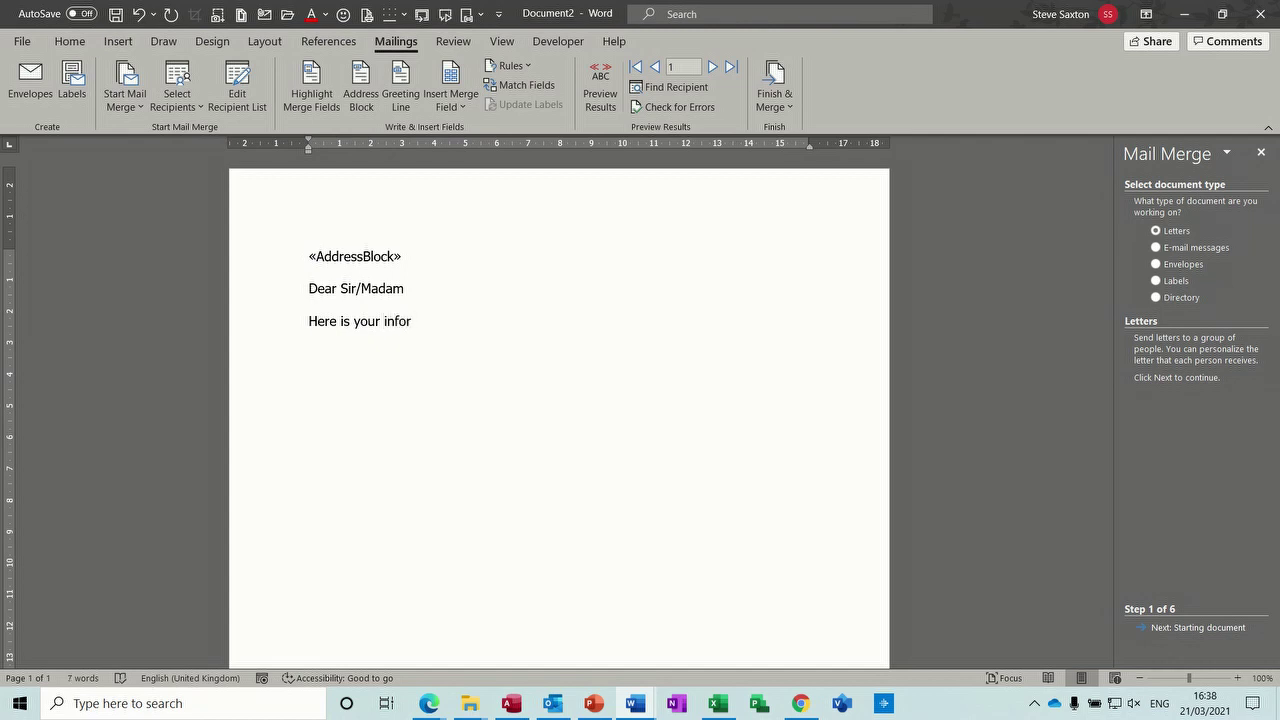
type("nformation leaflet.")
Step: Preview the merged letter and step forward to recipient 5
left_click(600, 90)
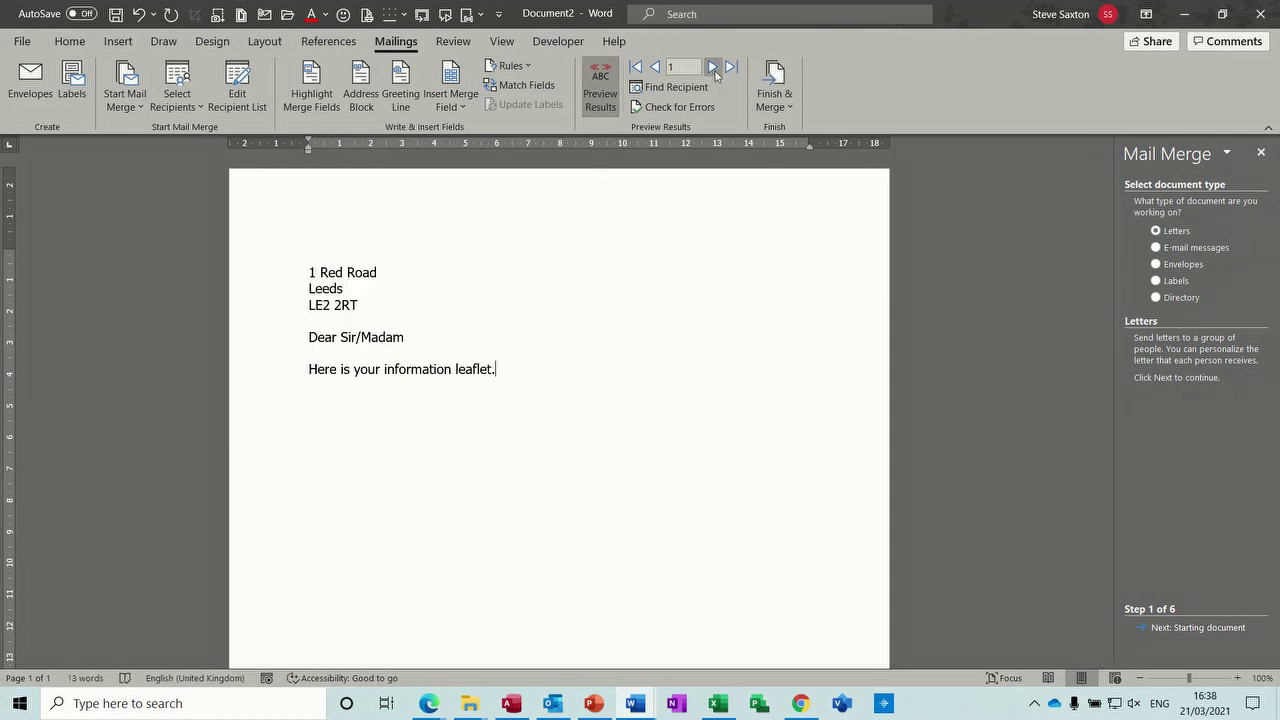
left_click(712, 67)
left_click(712, 67)
left_click(712, 67)
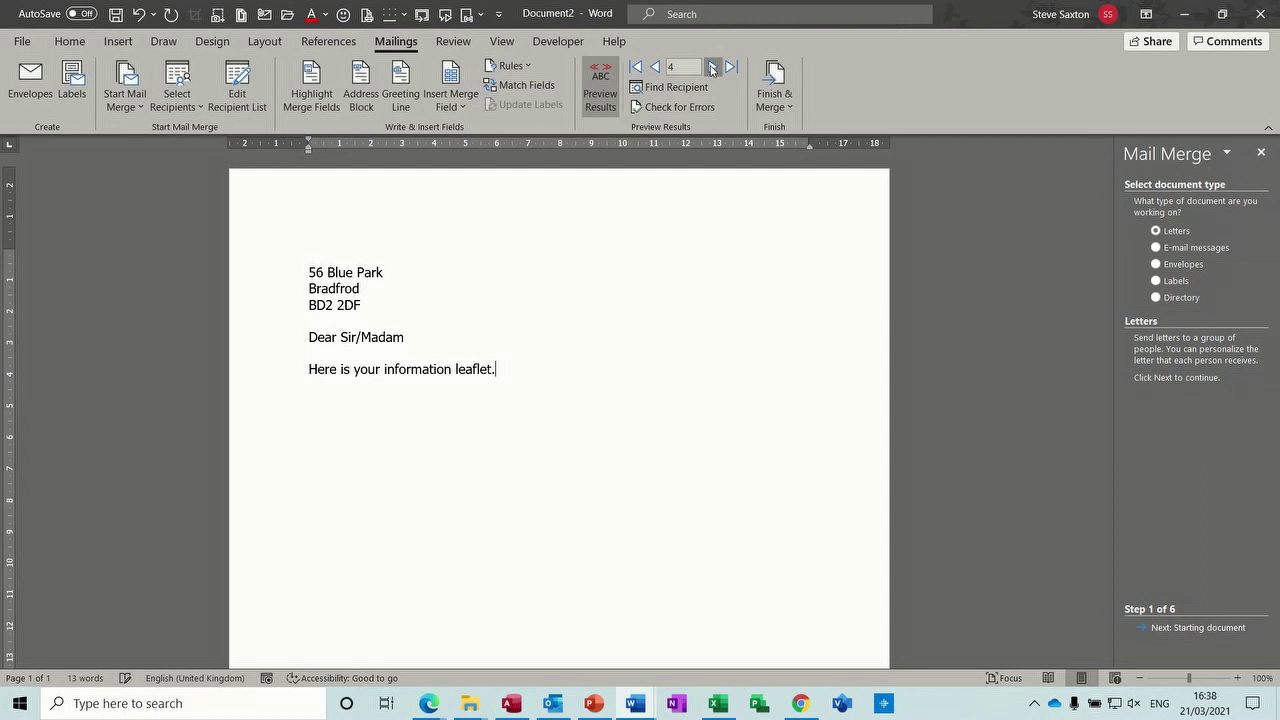
left_click(712, 67)
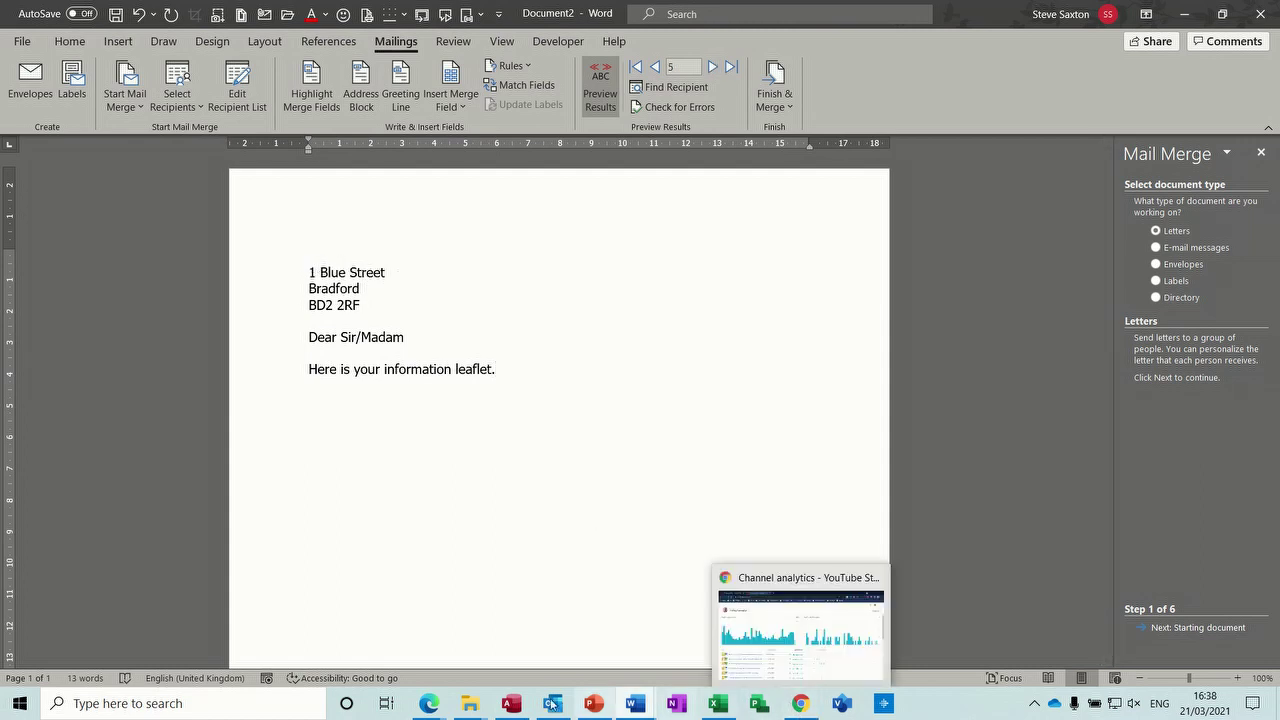
Step: In Access, widen TblCustomer's CustomerName column to fit its heading, then return toward Word
left_click(516, 630)
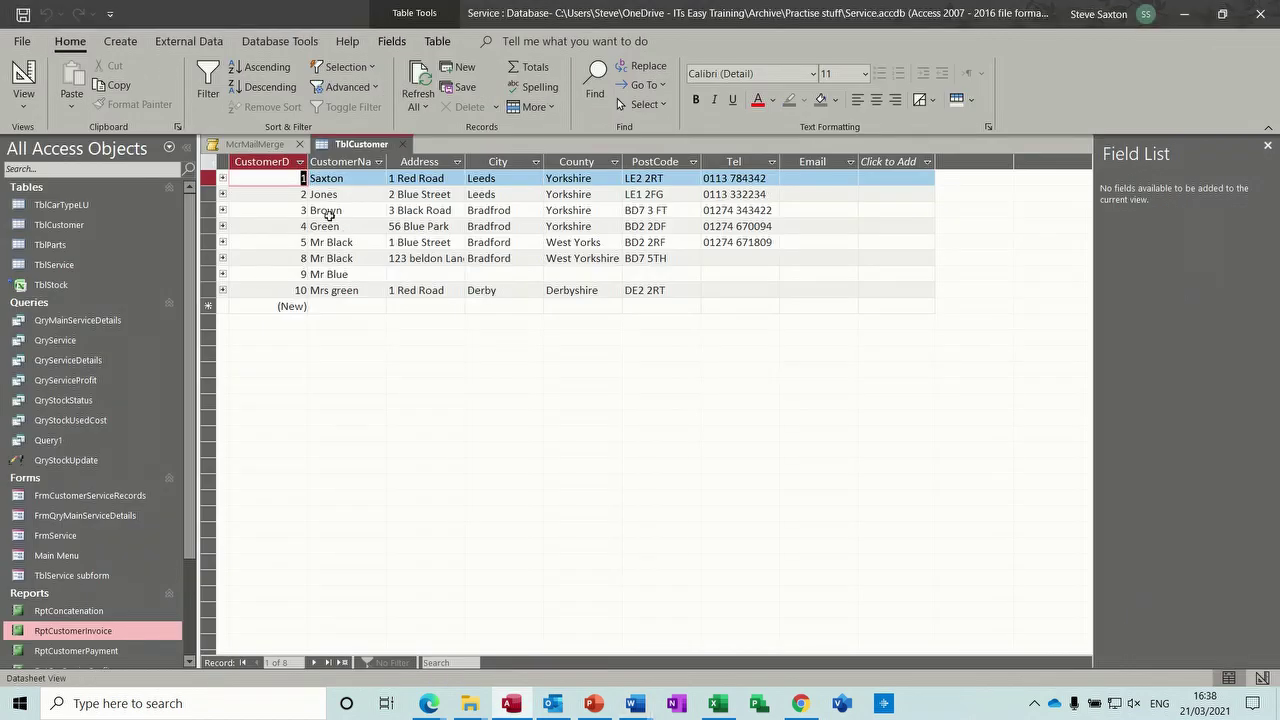
left_click(361, 180)
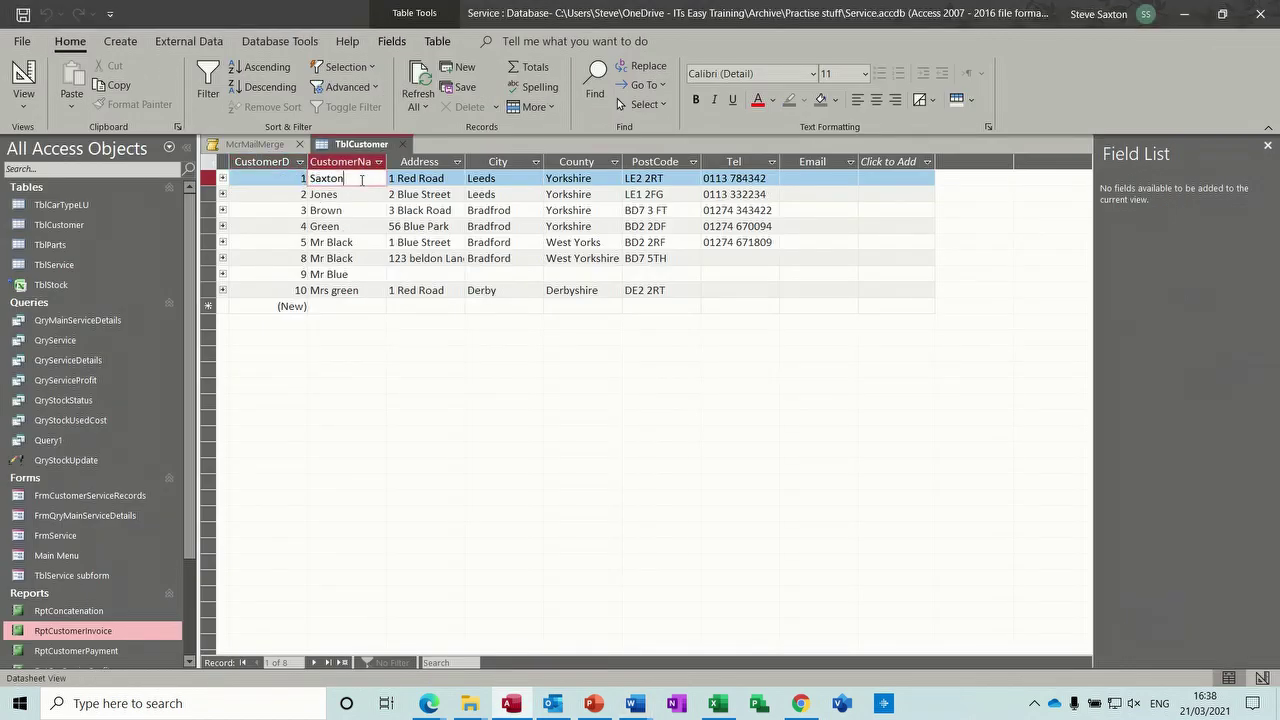
double_click(386, 161)
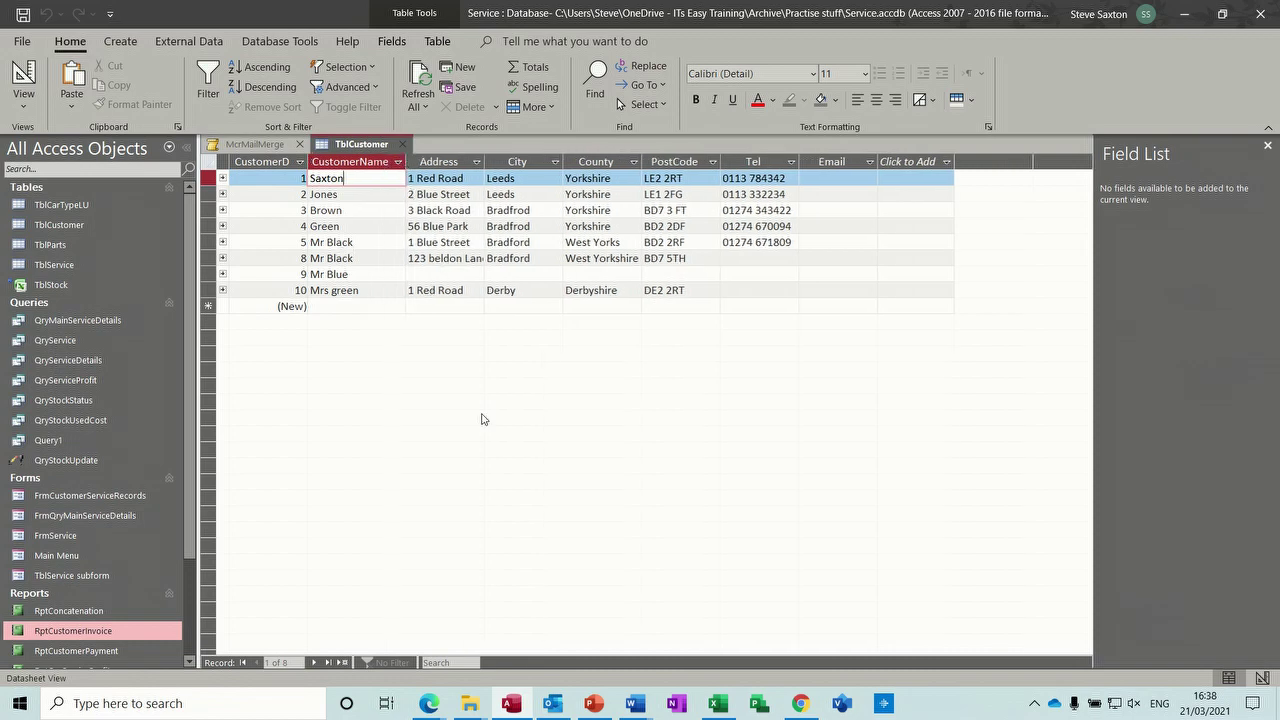
left_click(635, 703)
Step: Delete the typed address lines and insert the CustomerName merge field on its own line
left_click(705, 668)
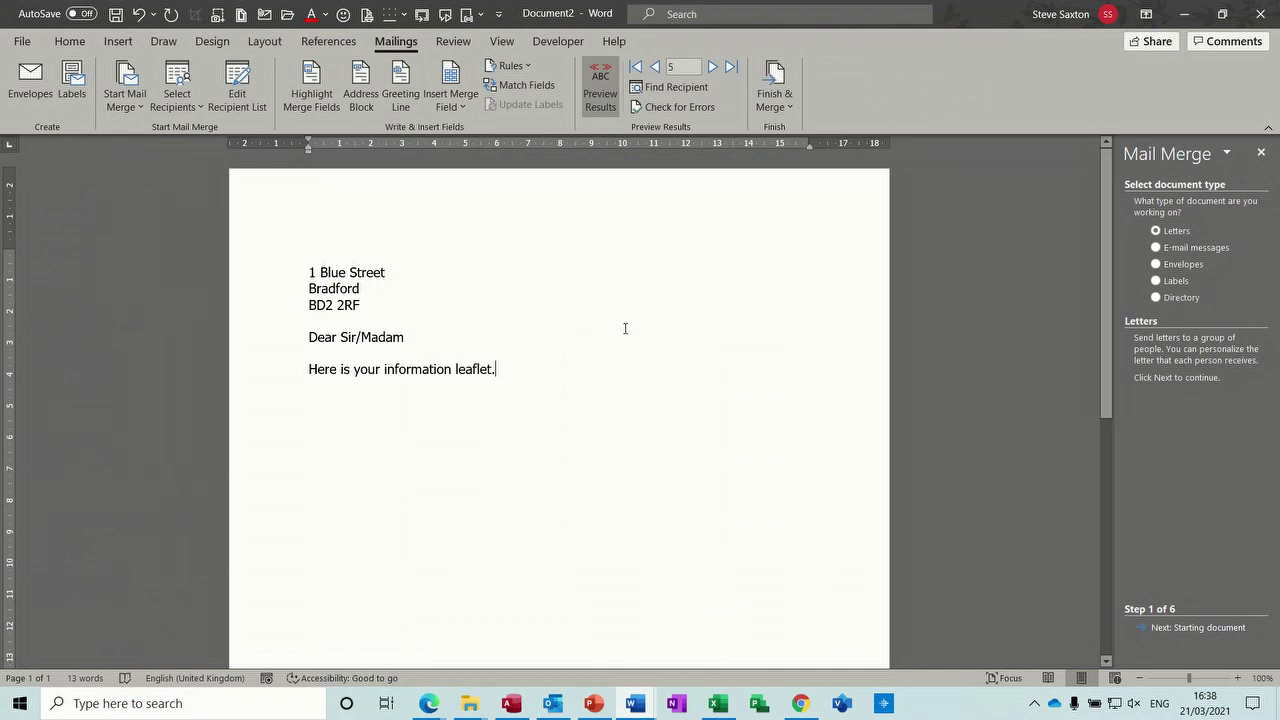
left_click_drag(292, 305, 286, 274)
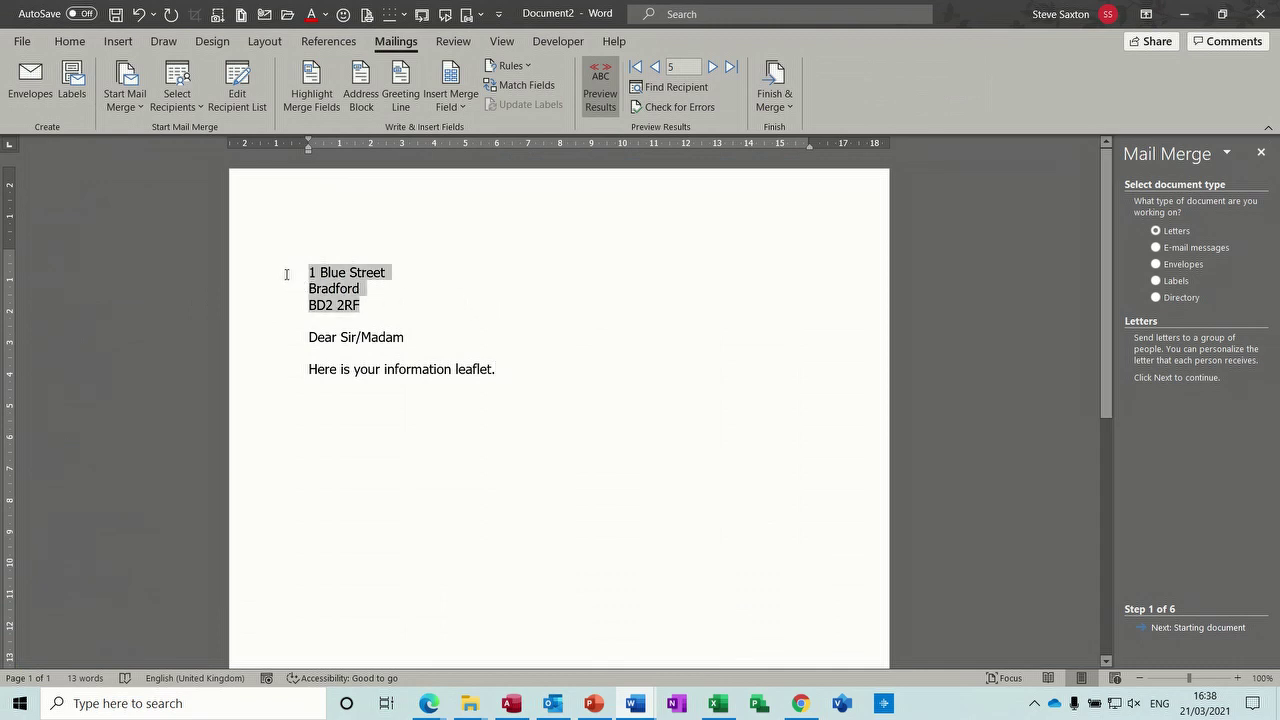
key("Delete")
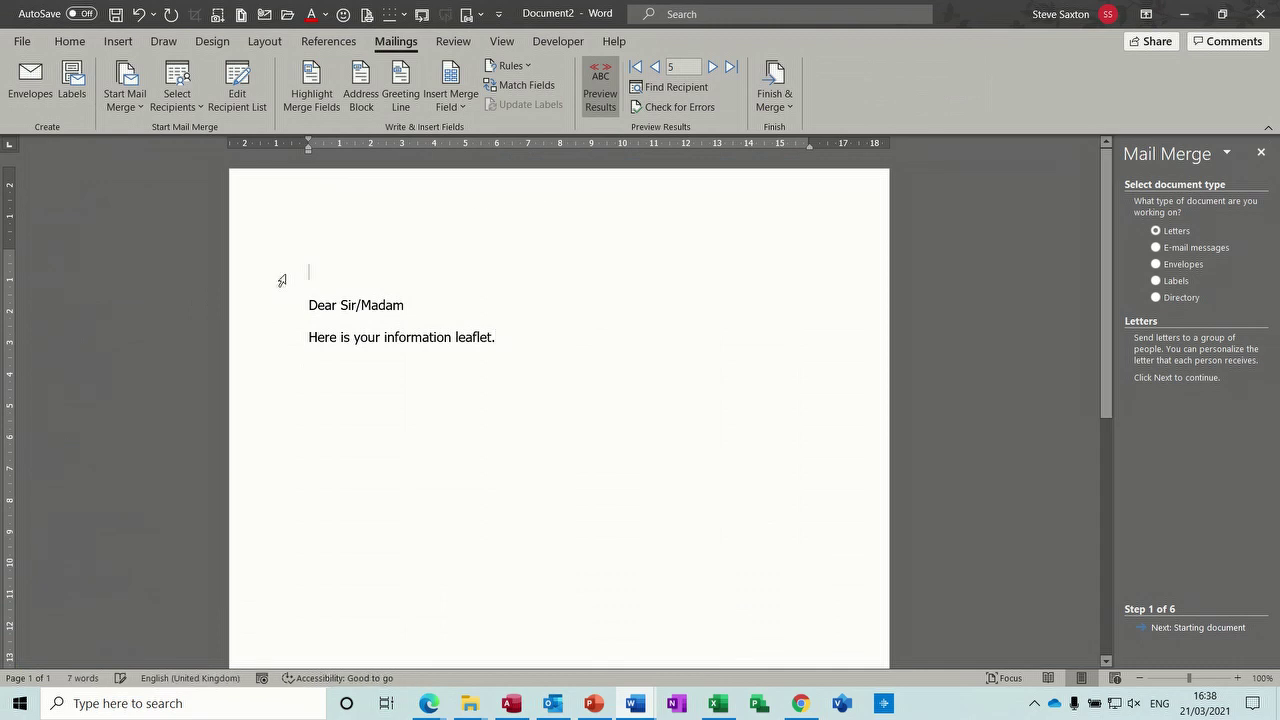
left_click(468, 112)
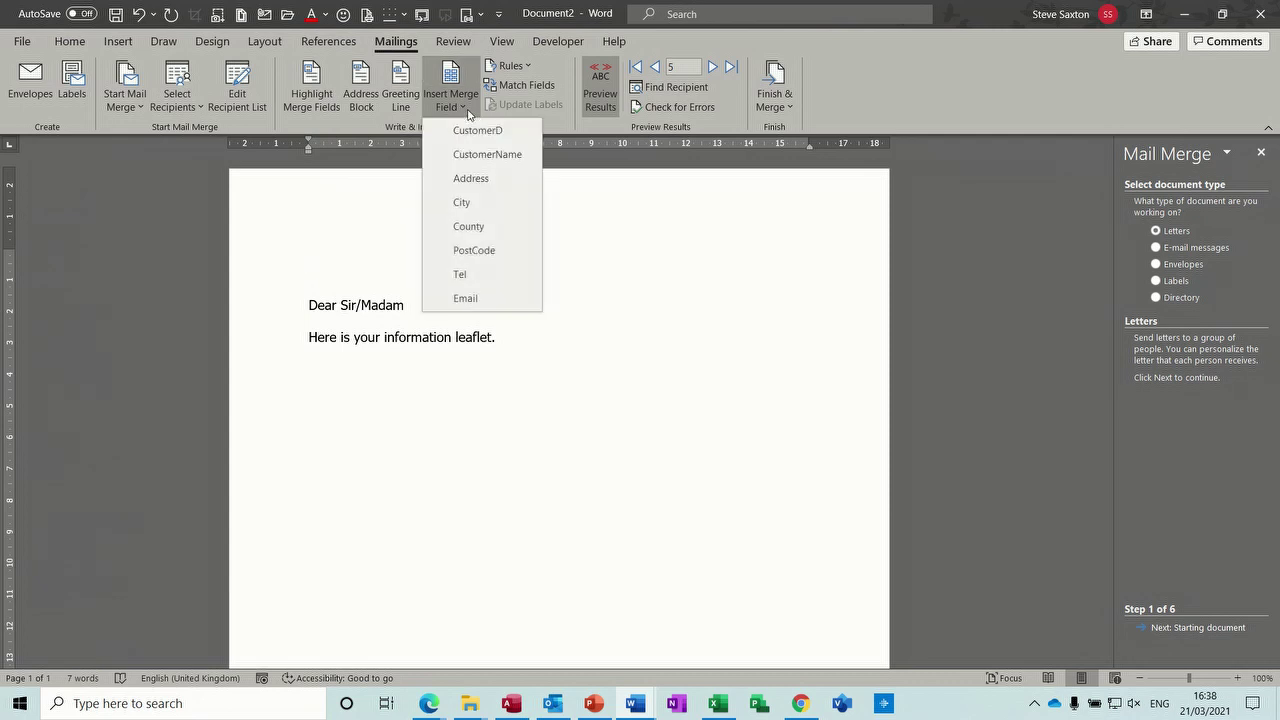
left_click(473, 156)
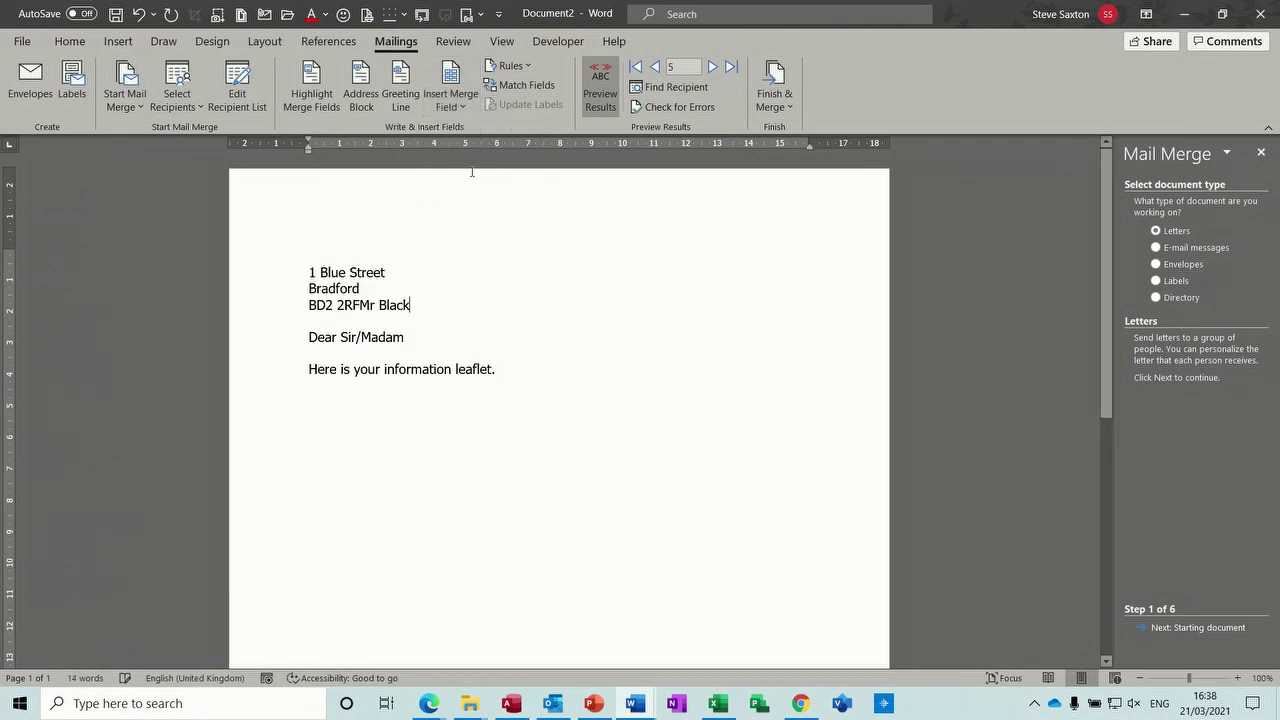
left_click(358, 305)
key("ctrl+shift+Home")
key("Delete")
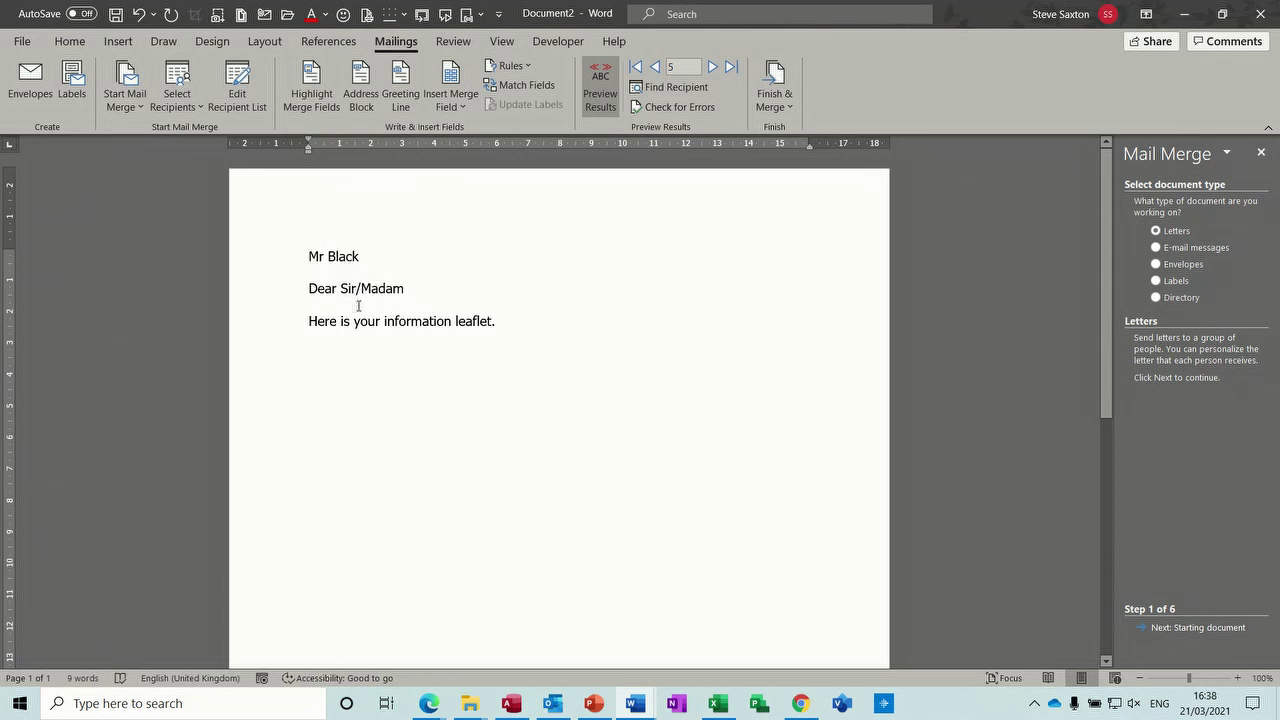
left_click(377, 262)
key("shift+Return")
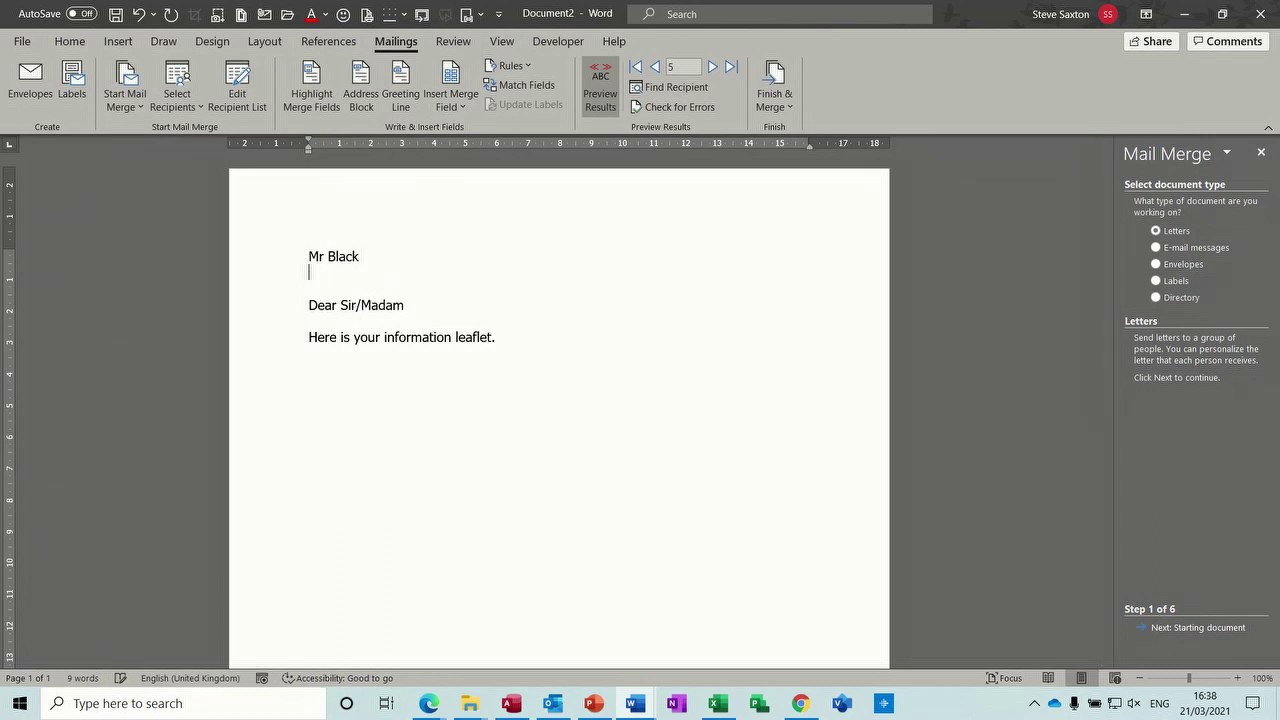
Step: Add Address, City, County and PostCode merge fields, one per line
left_click(450, 107)
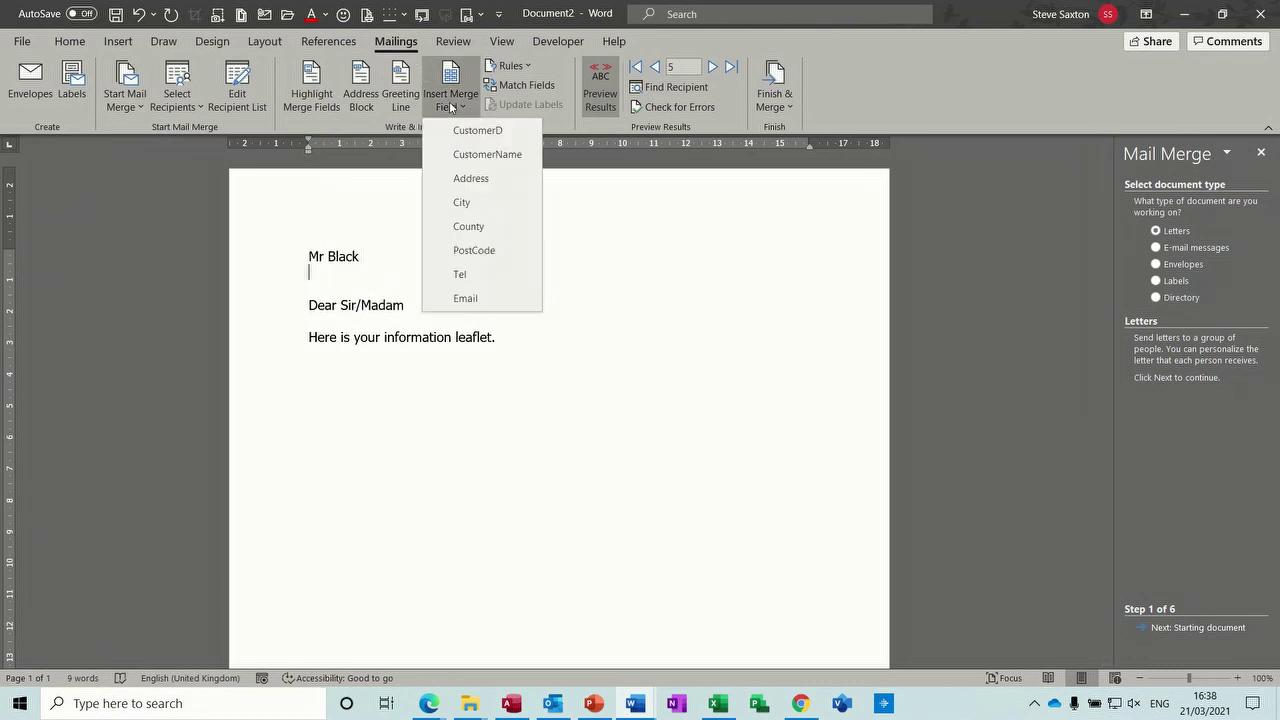
left_click(471, 178)
key("shift+Return")
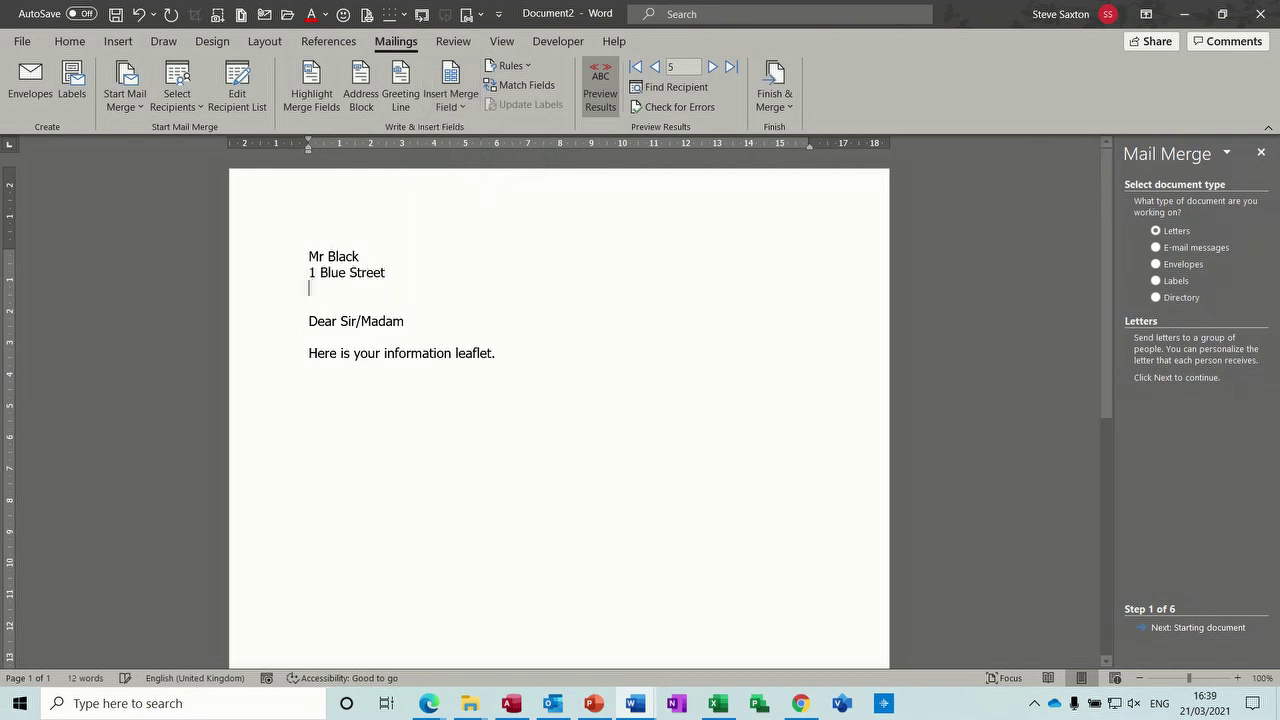
left_click(453, 108)
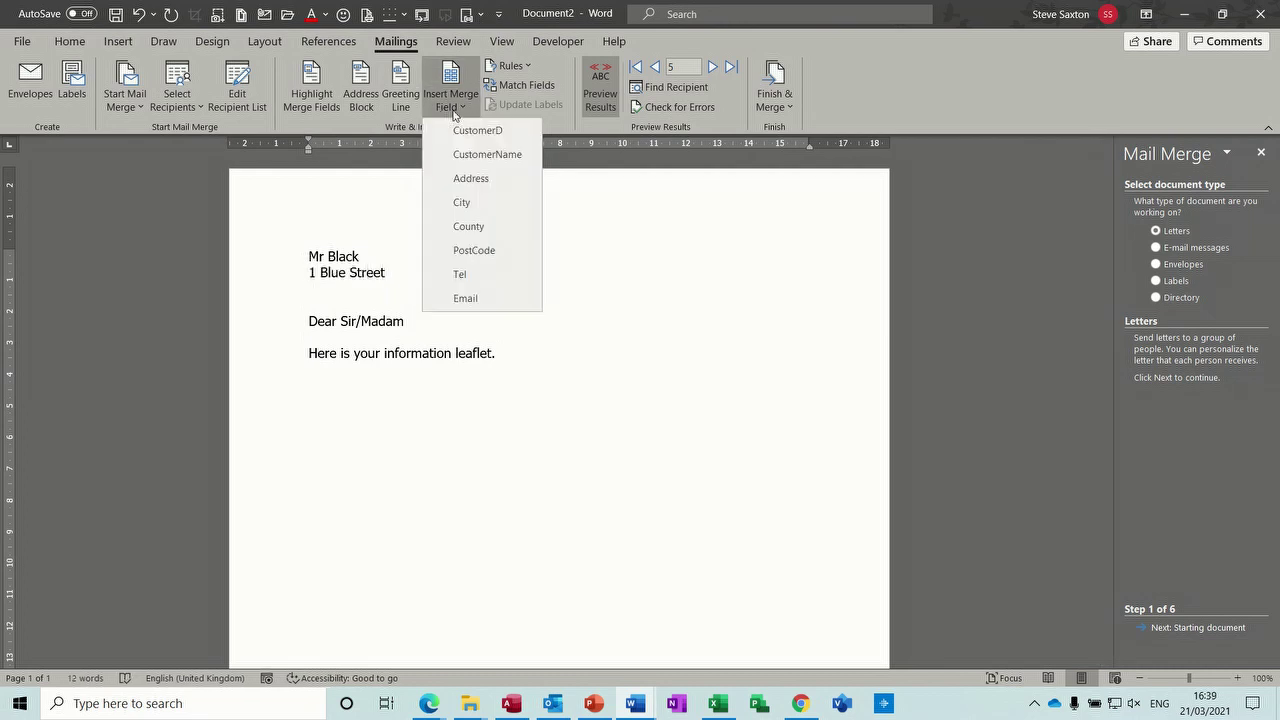
left_click(469, 202)
key("shift+Return")
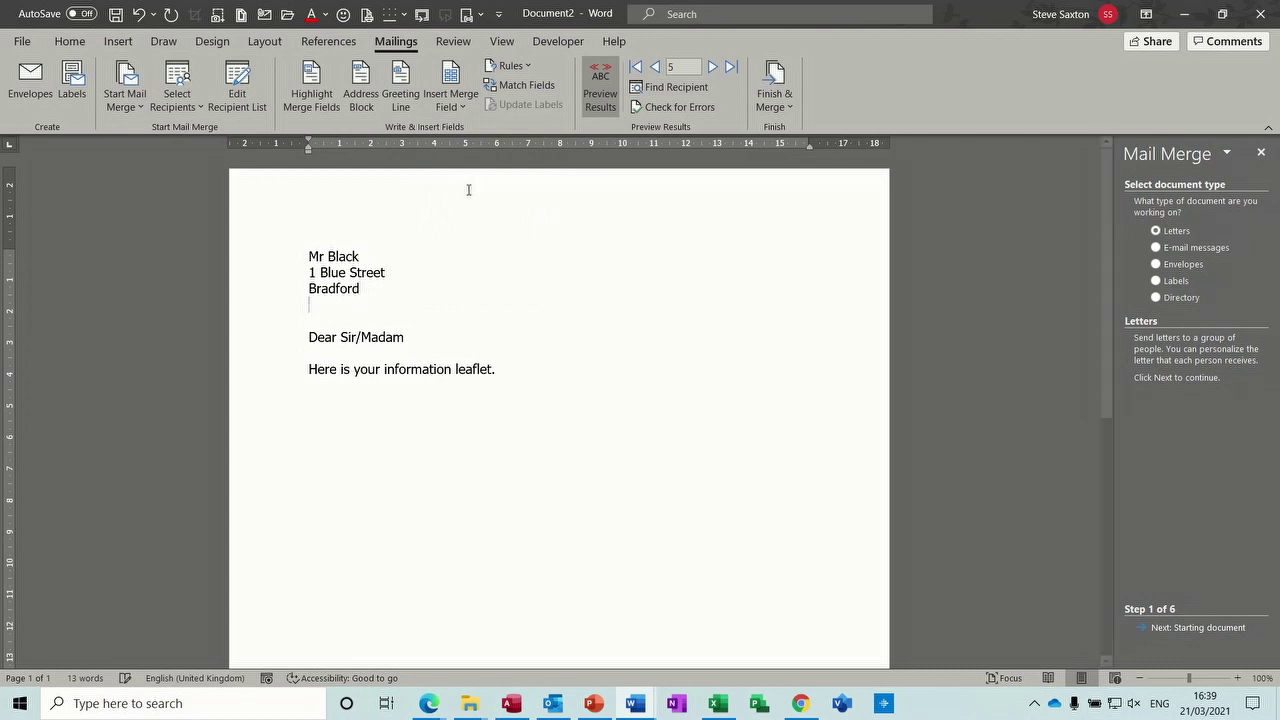
left_click(458, 110)
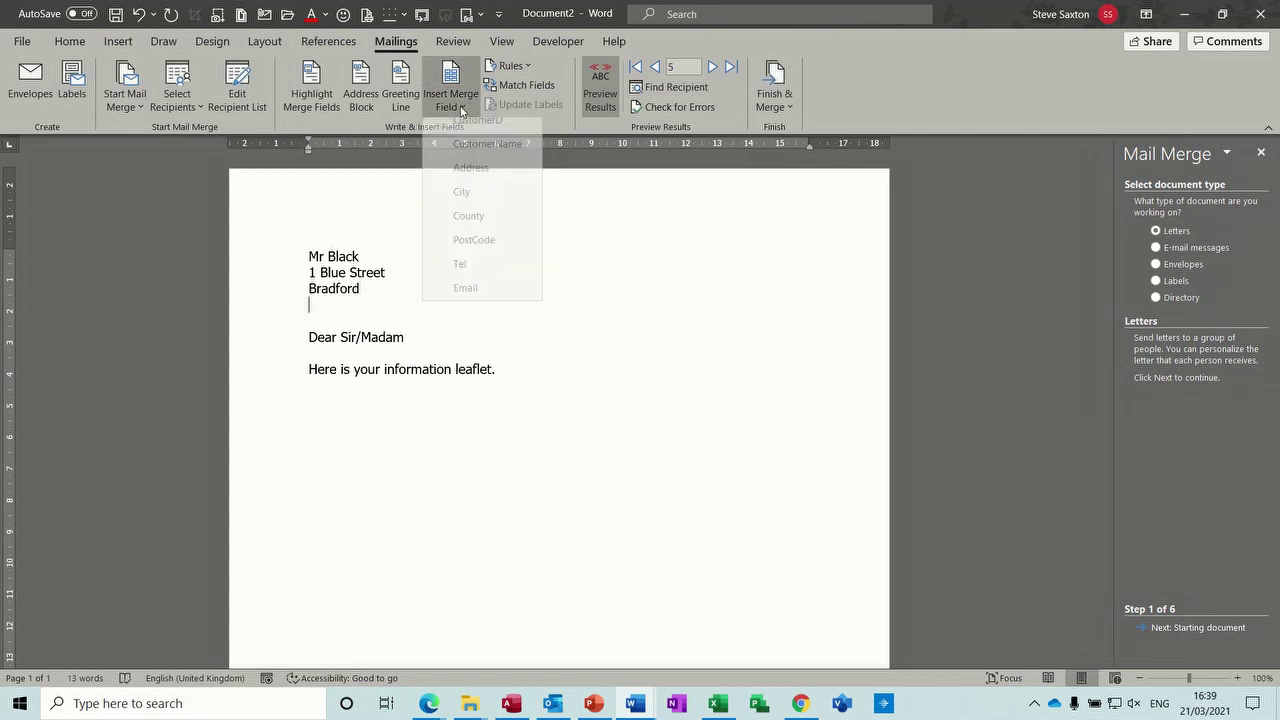
left_click(469, 226)
key("shift+Return")
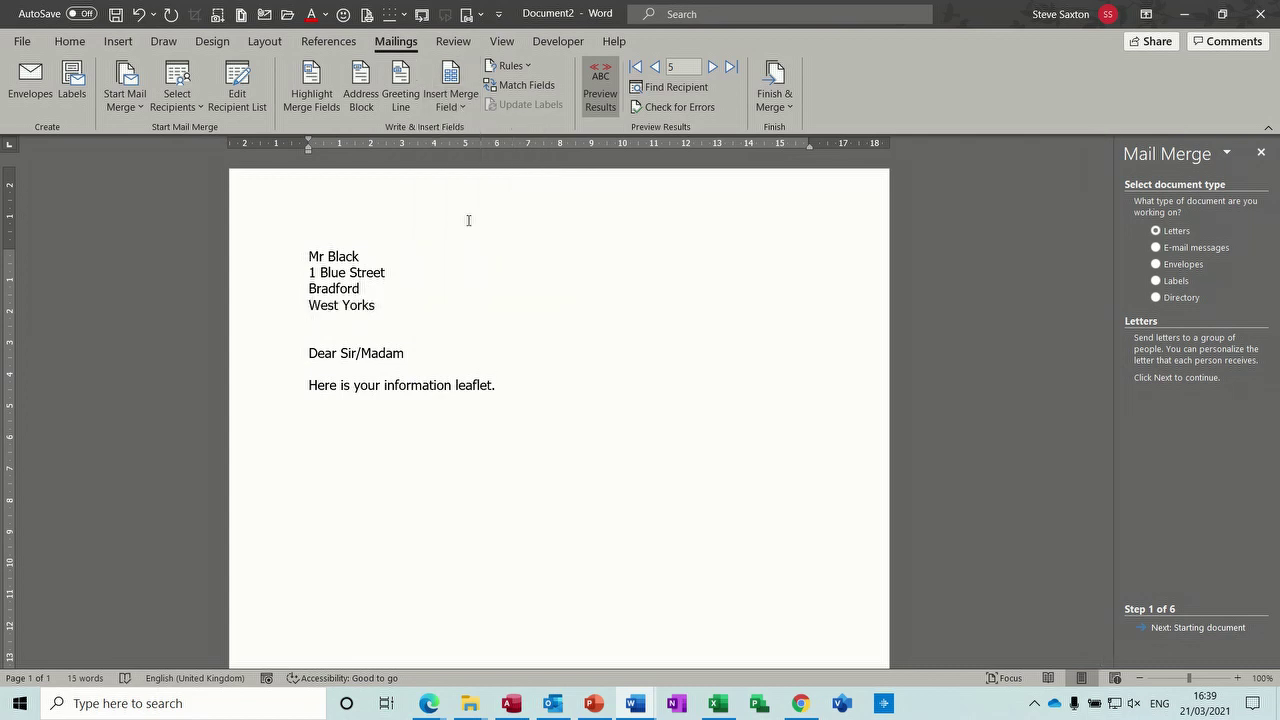
left_click(458, 105)
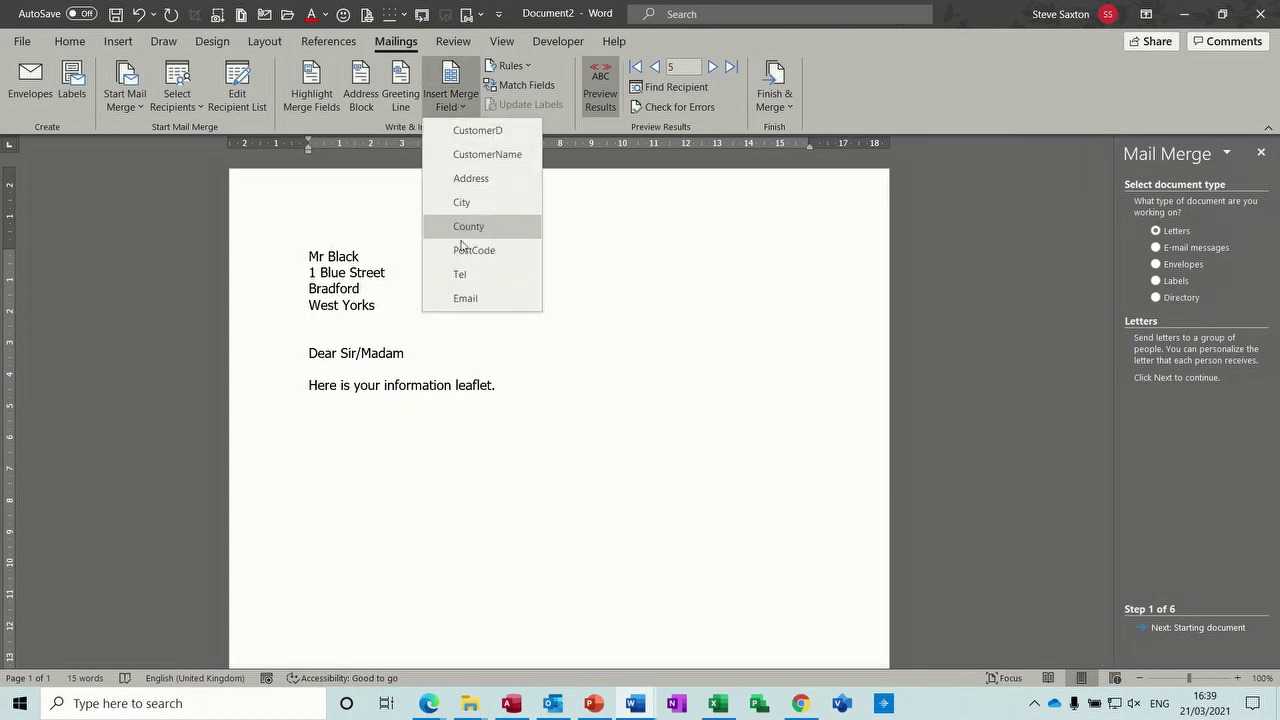
left_click(463, 249)
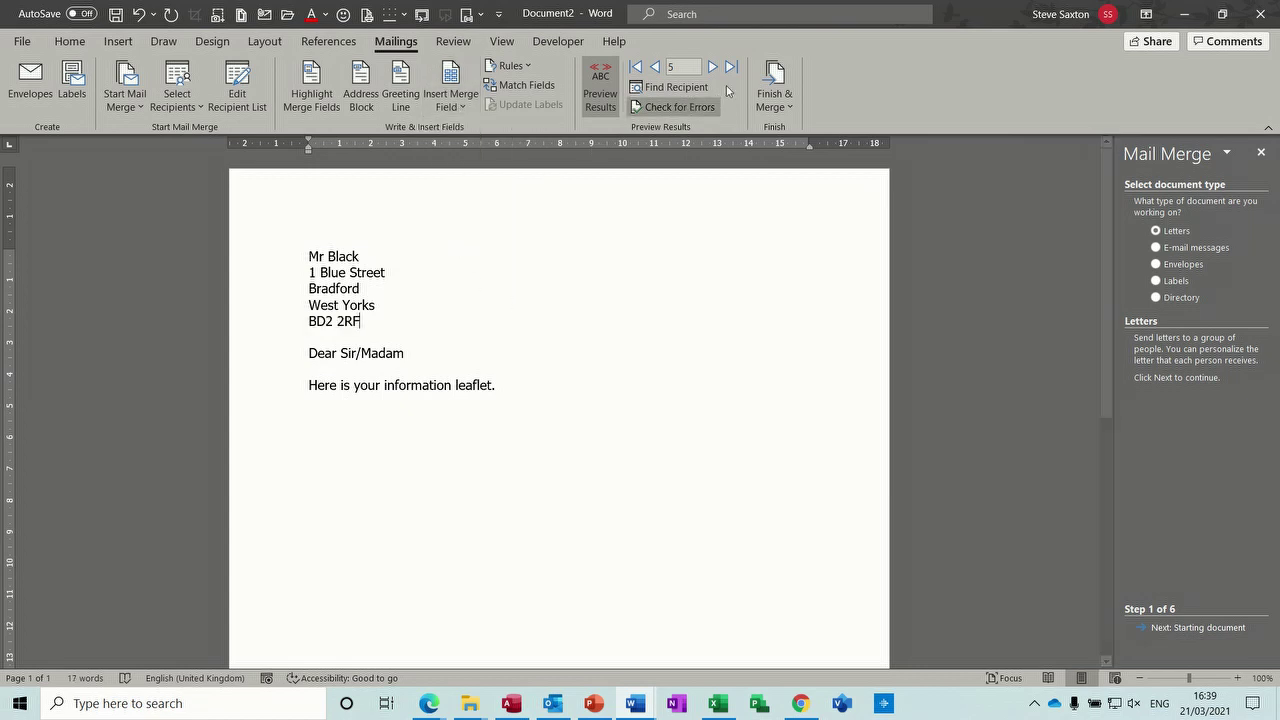
Step: Step through the Word merge preview to spot recipients missing a title or address
left_click(713, 67)
left_click(713, 67)
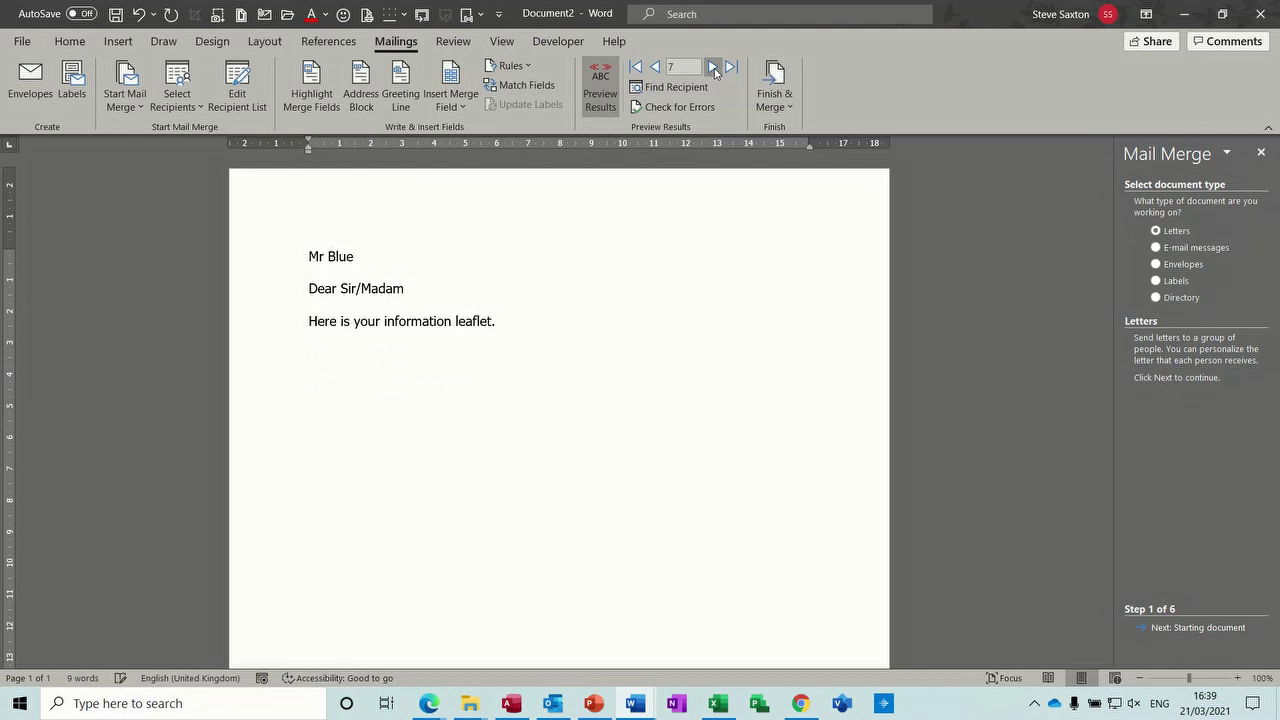
left_click(654, 67)
left_click(654, 67)
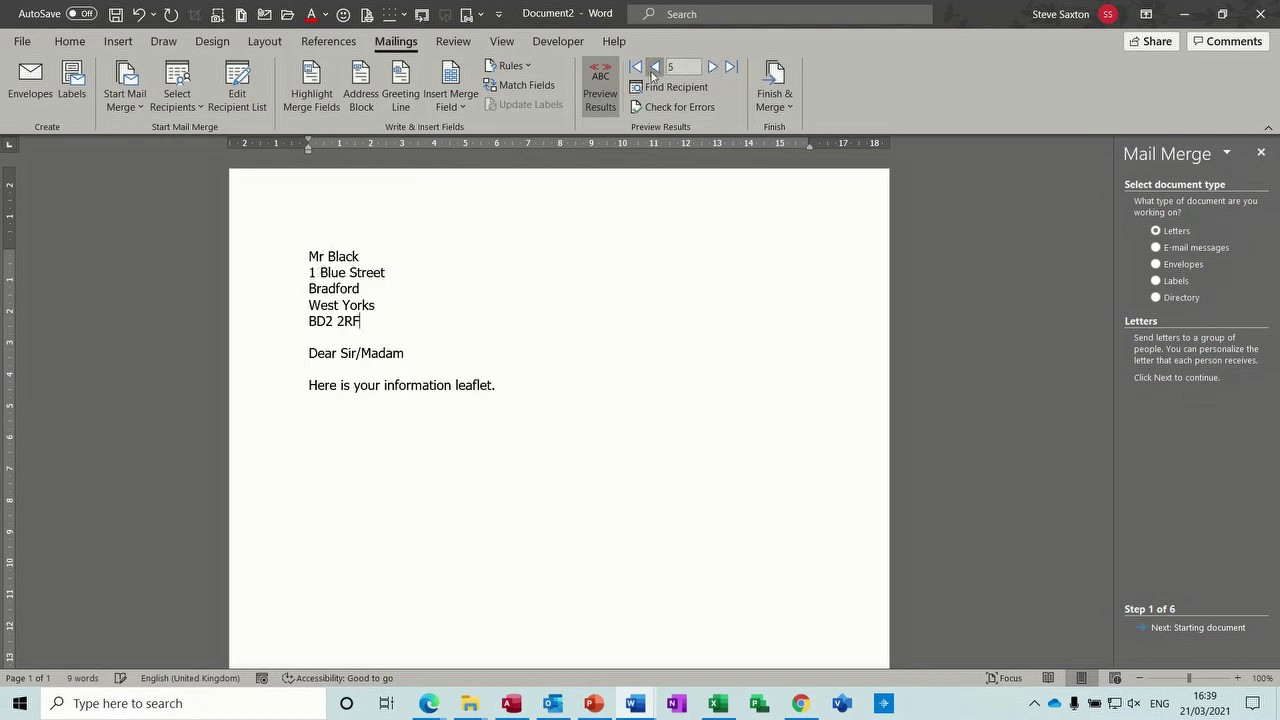
left_click(654, 67)
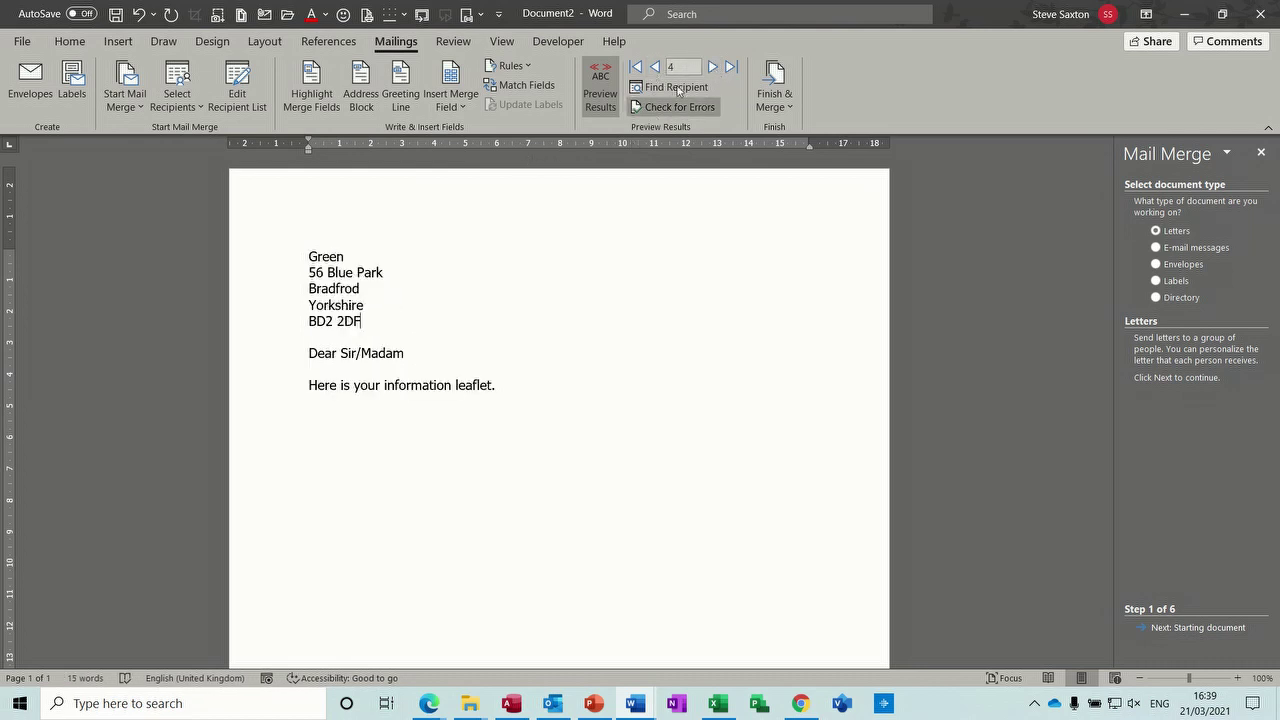
left_click(713, 67)
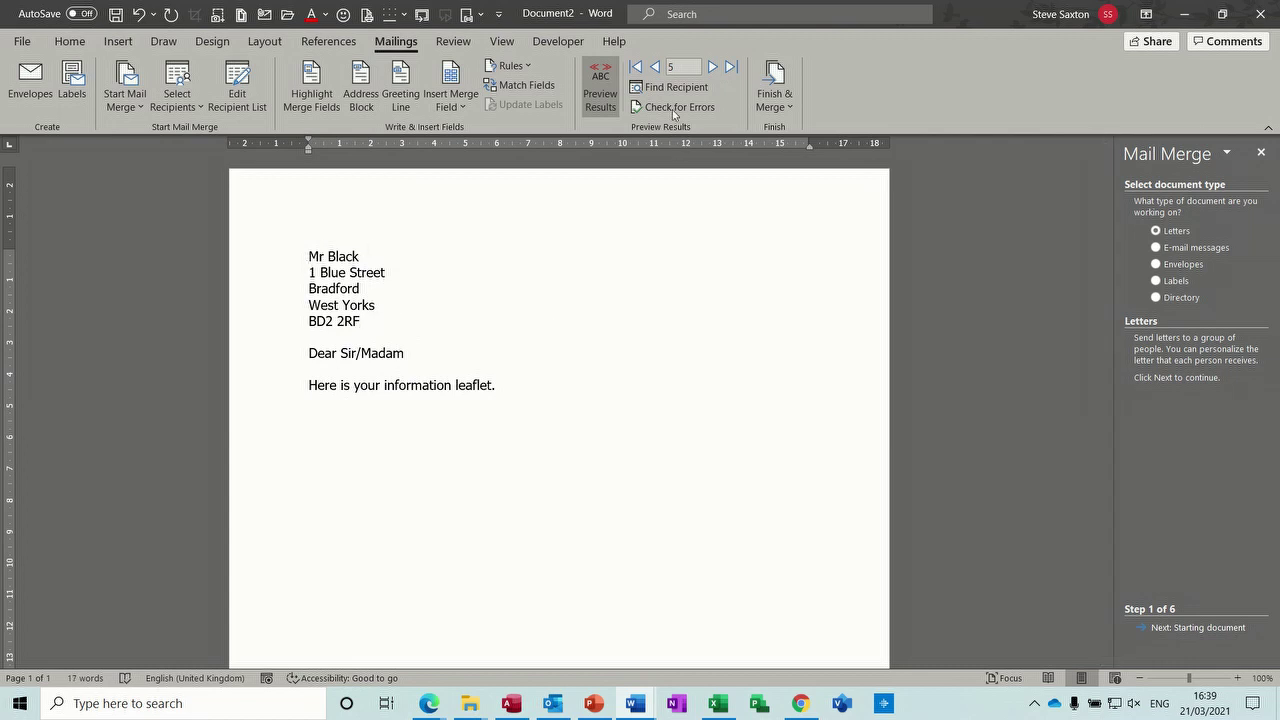
left_click(655, 67)
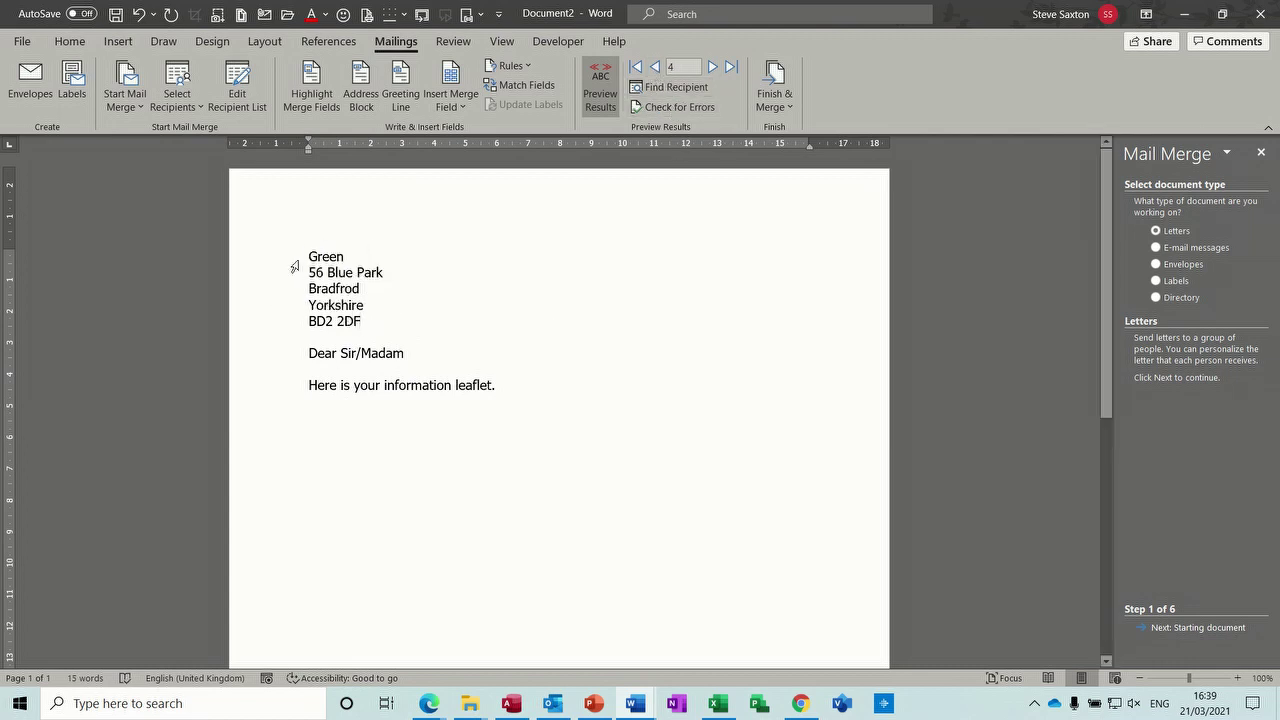
Step: In the Access customer table, prefix names: record 4 'Mr', 3 'Mrs', 2 'Mr J', 1 'Mrs'
left_click(511, 704)
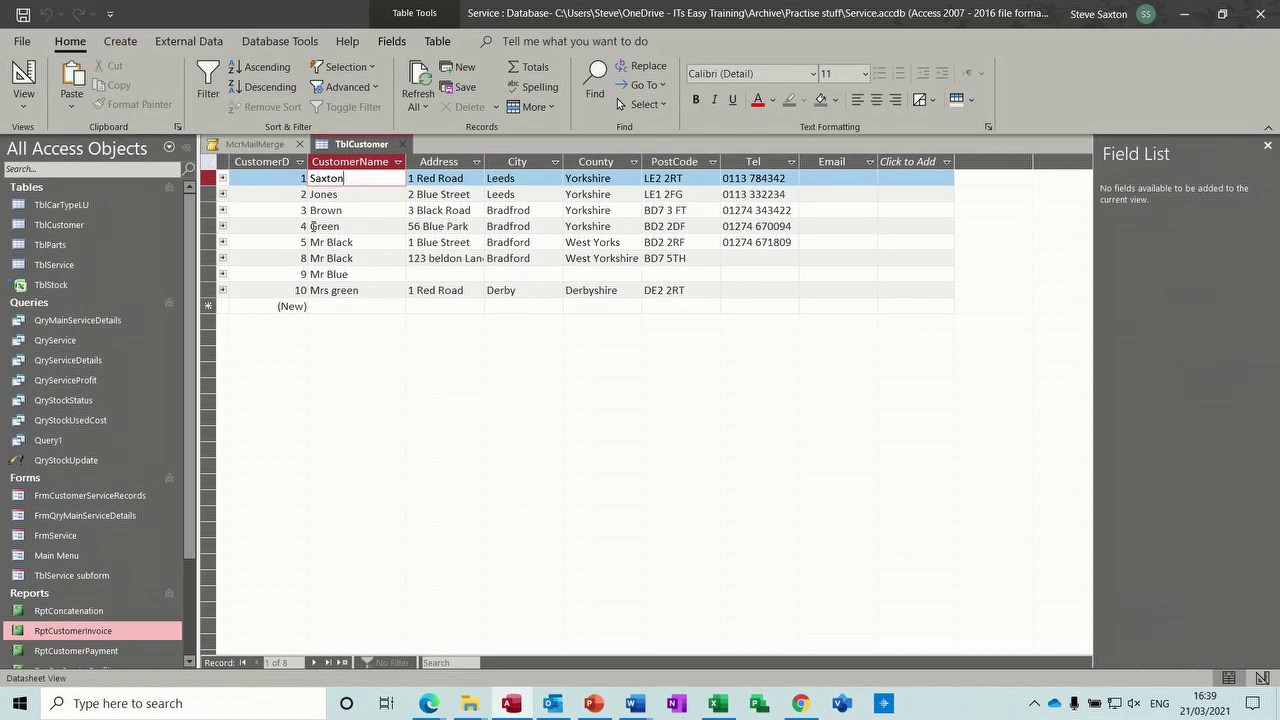
left_click(313, 226)
type("Mr")
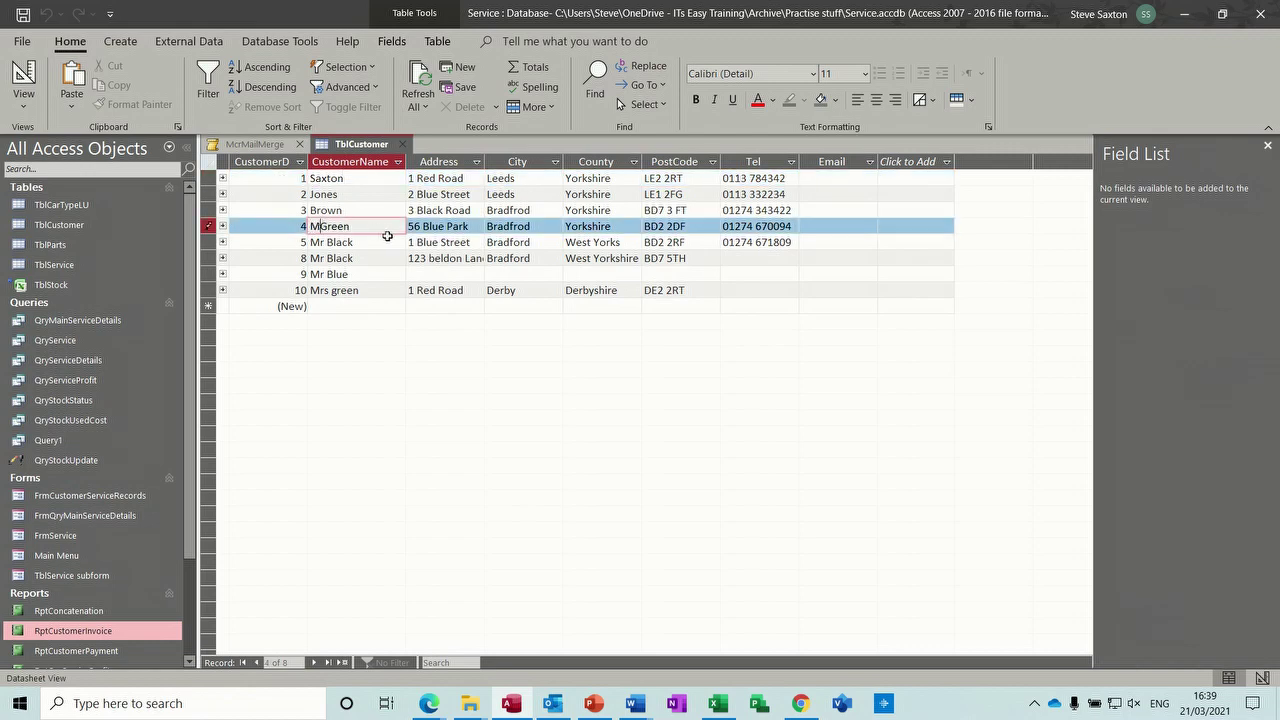
left_click(311, 210)
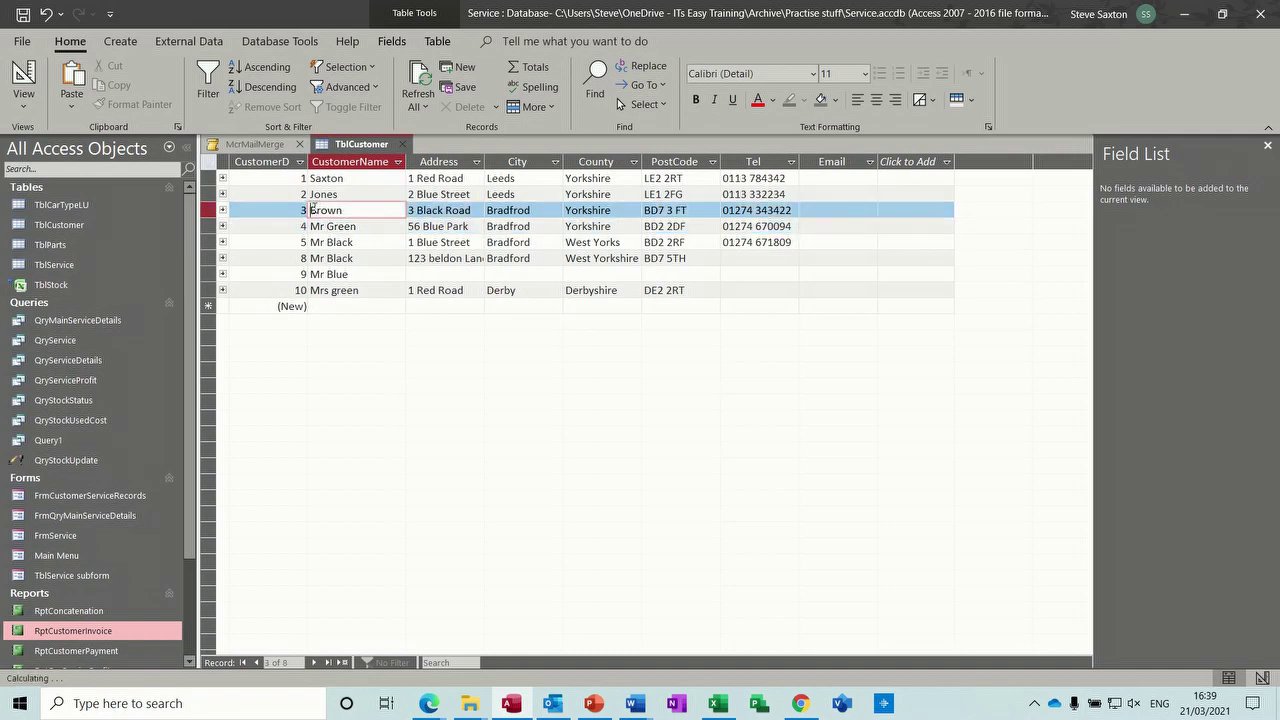
type("Mrs")
left_click(313, 194)
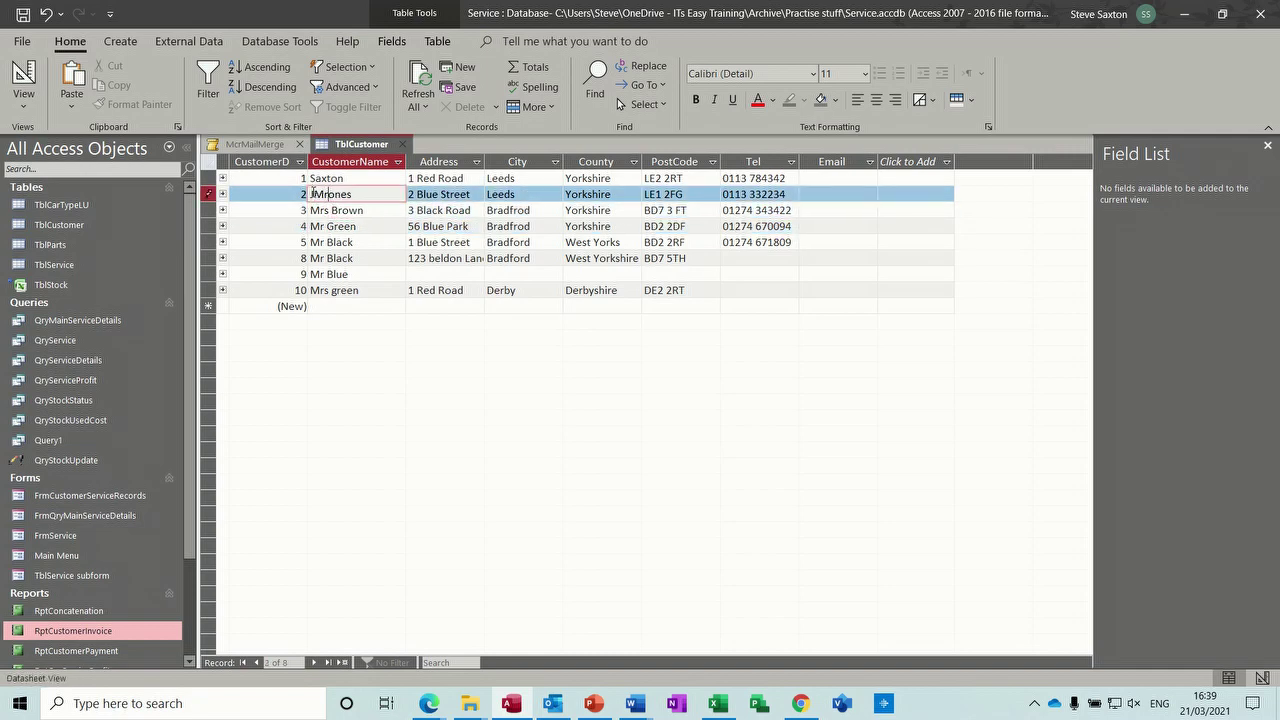
key("Delete")
key("Delete")
key("Delete")
type("Mr J")
left_click(313, 178)
type("M")
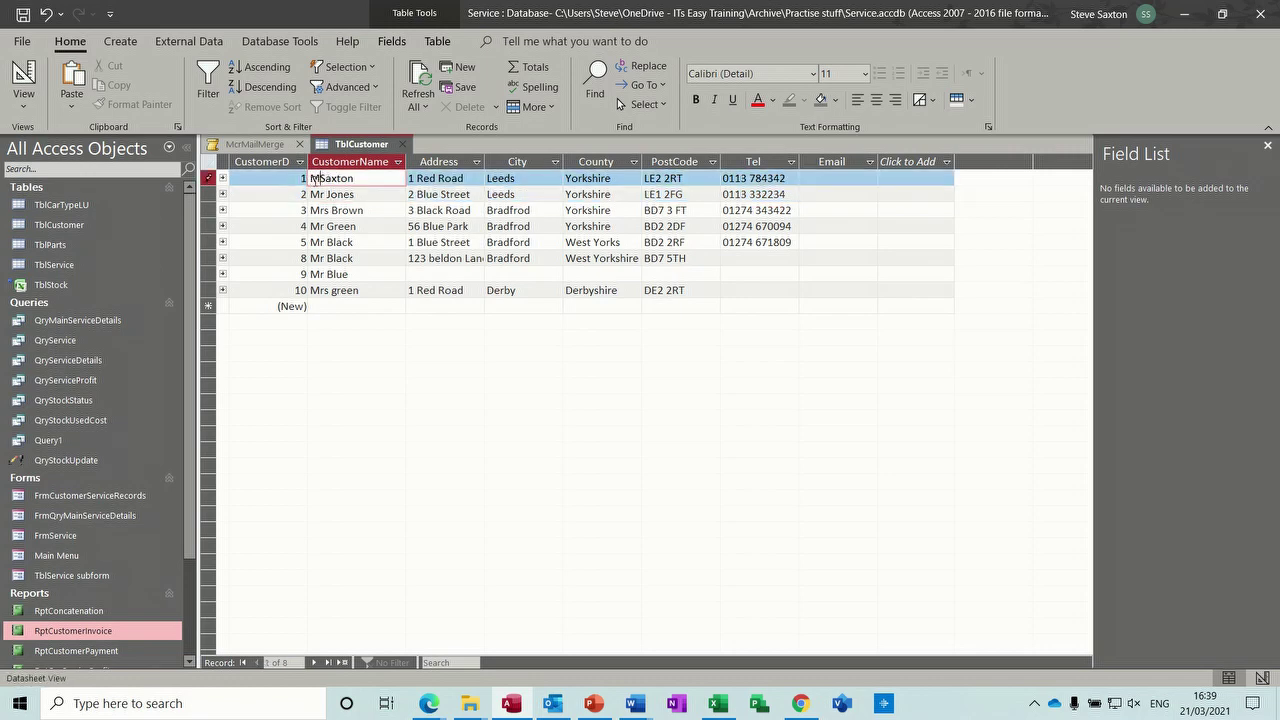
type("rs")
Step: Fill record 9's address: 1 Red Road, Brad, West Yorkshire, BD3 2RT
left_click(422, 273)
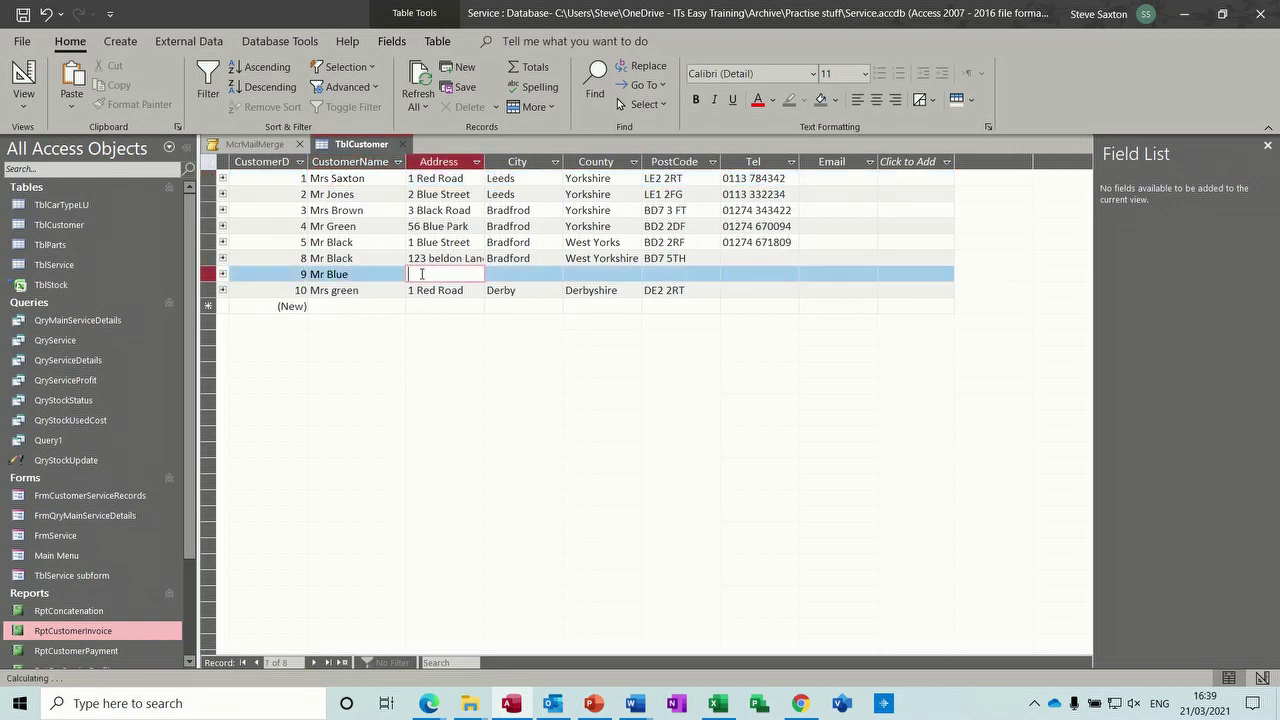
type("1 Red Road")
left_click(502, 272)
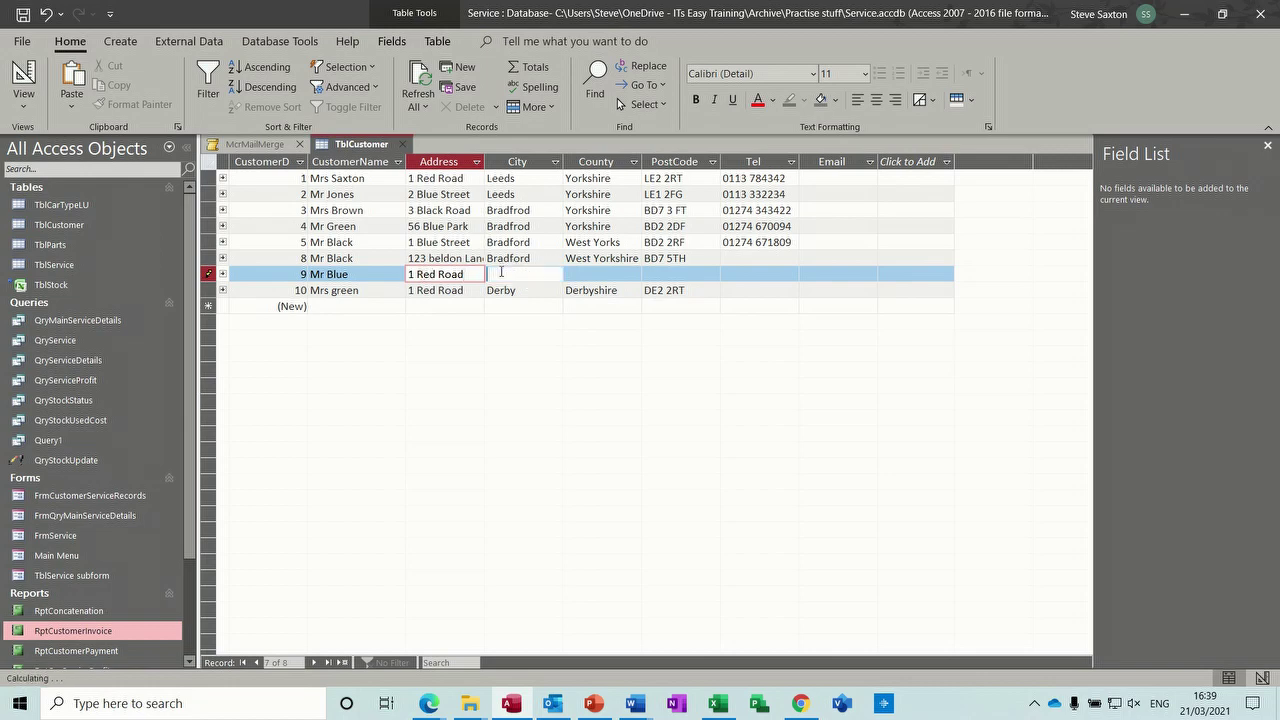
type("Bradford")
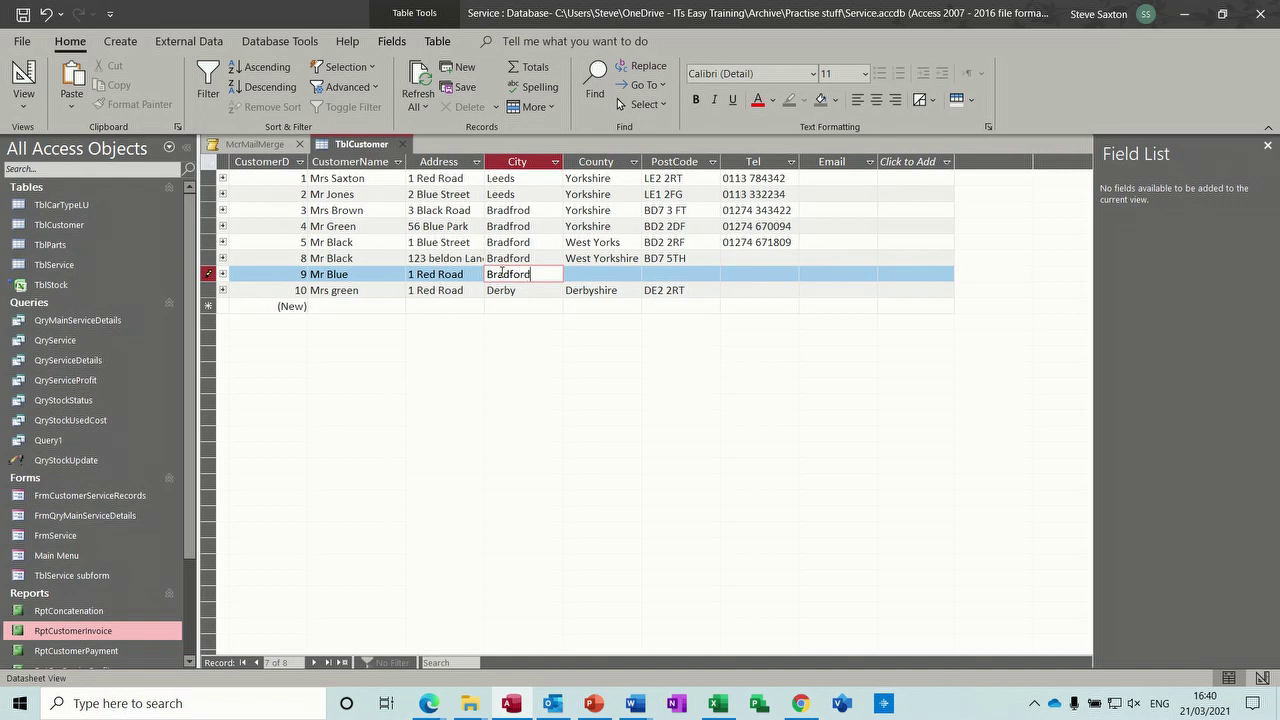
key("Tab")
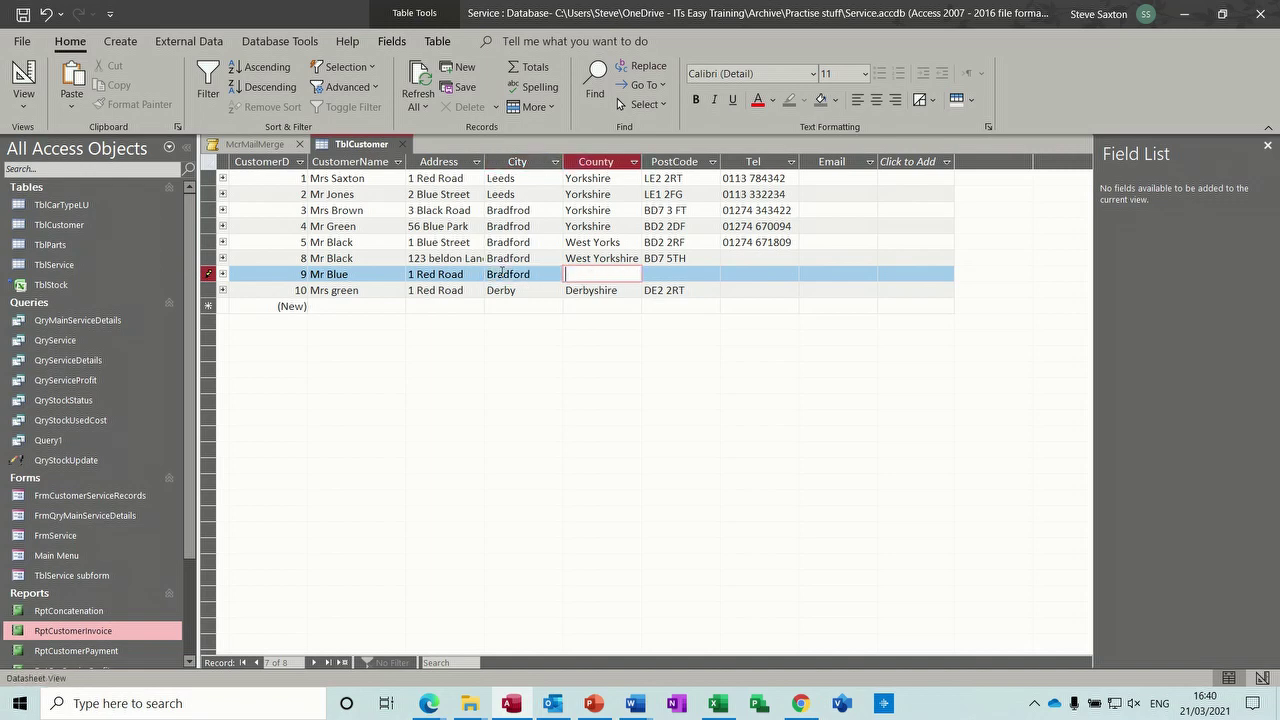
type("West Yorkshire")
key("Tab")
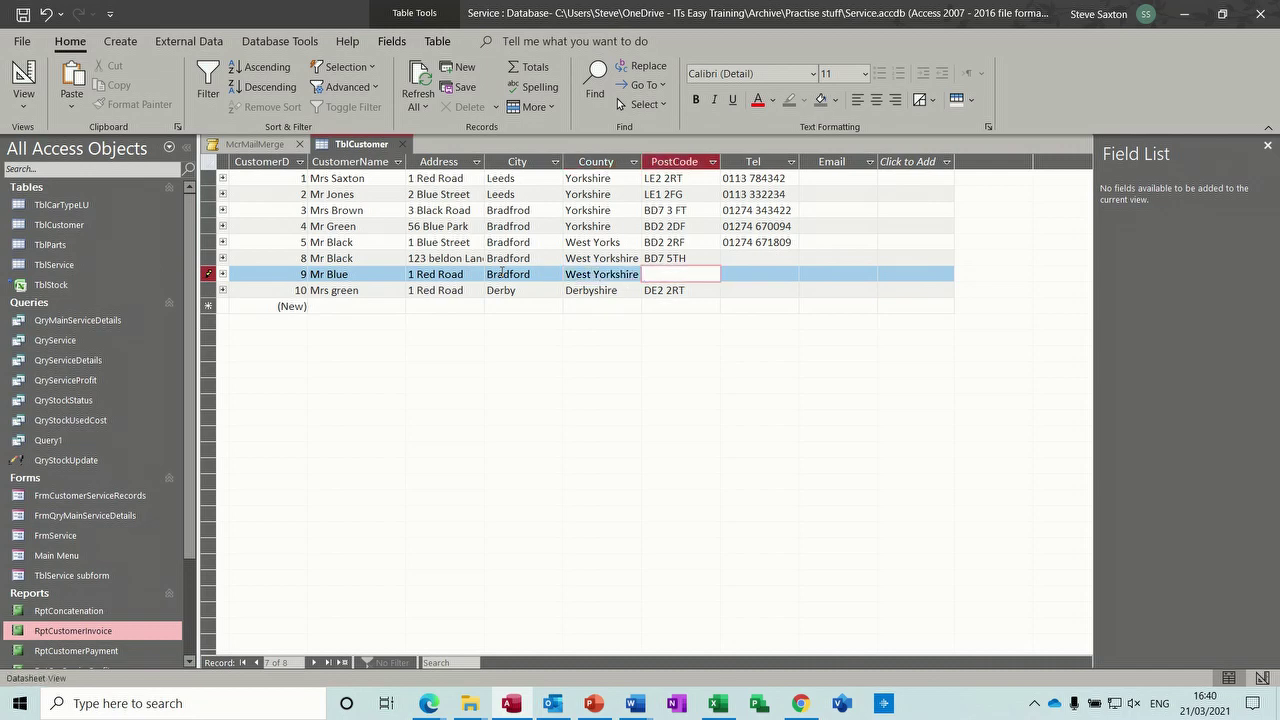
type("N")
key("BackSpace")
type("BD3 2RT")
left_click(753, 273)
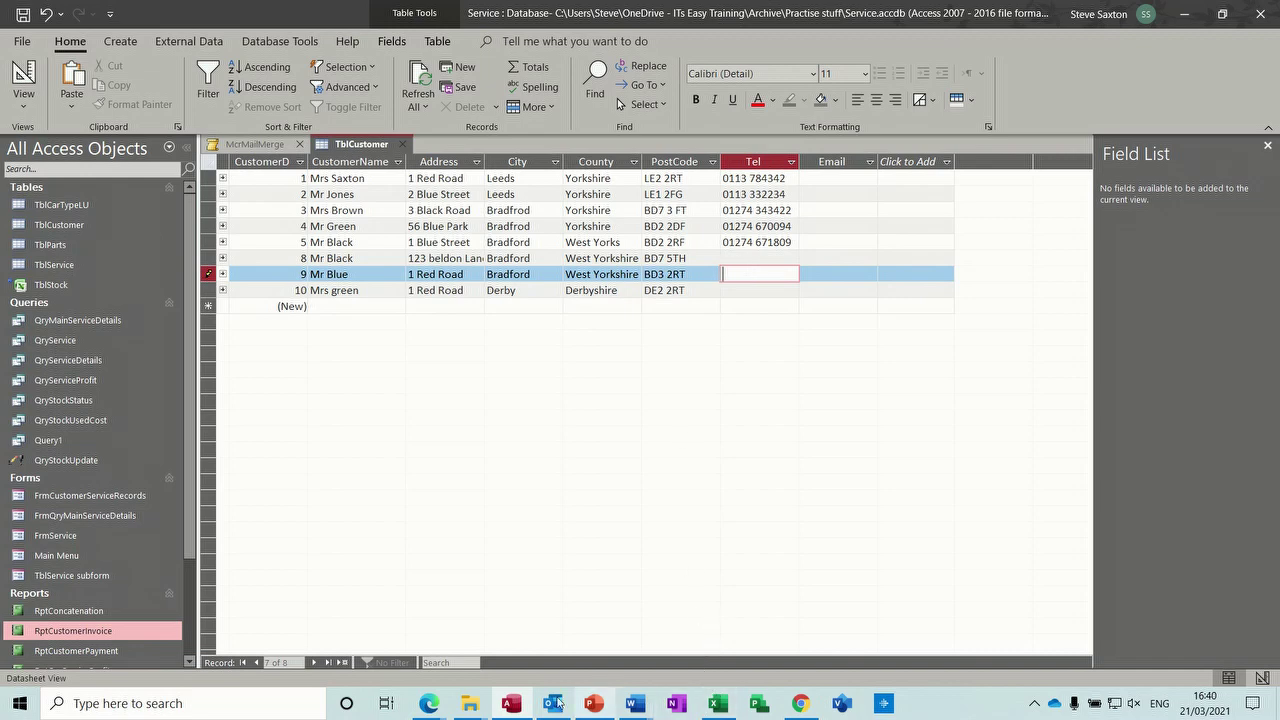
left_click(633, 703)
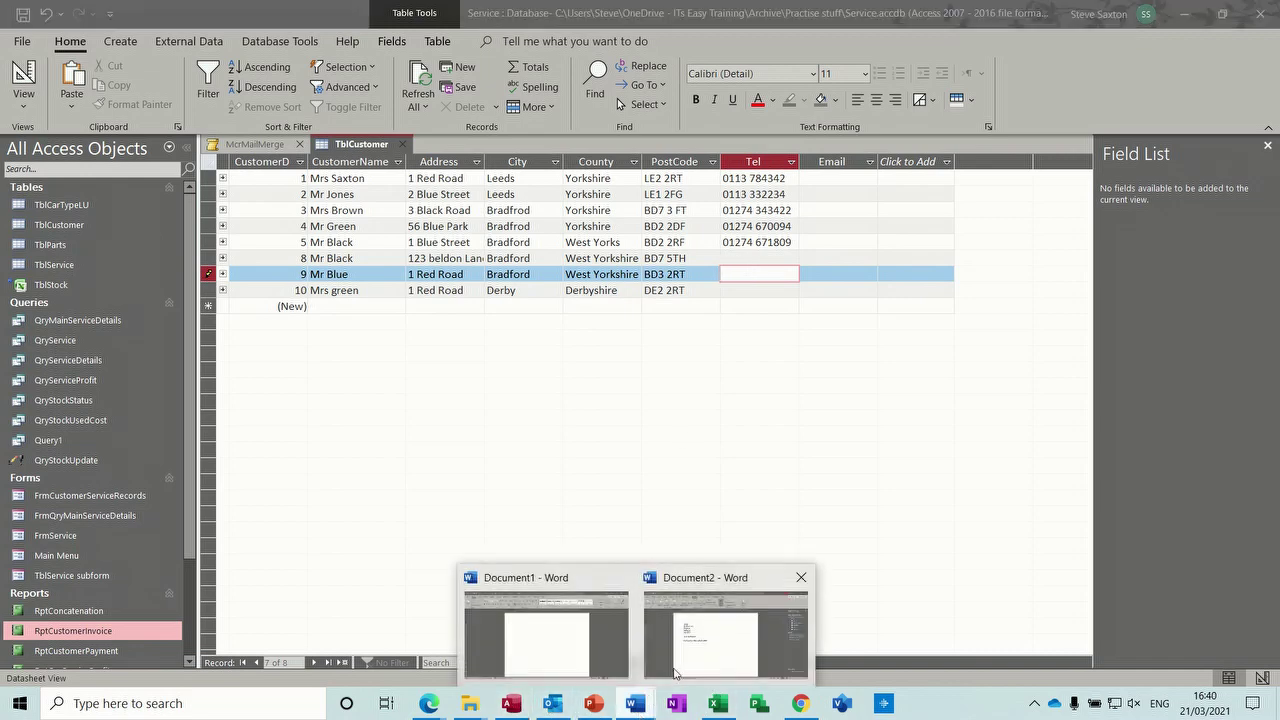
Step: Advance Document2's preview to record 8 and locate the lowercase 'Mrs green', then return to Access
left_click(716, 655)
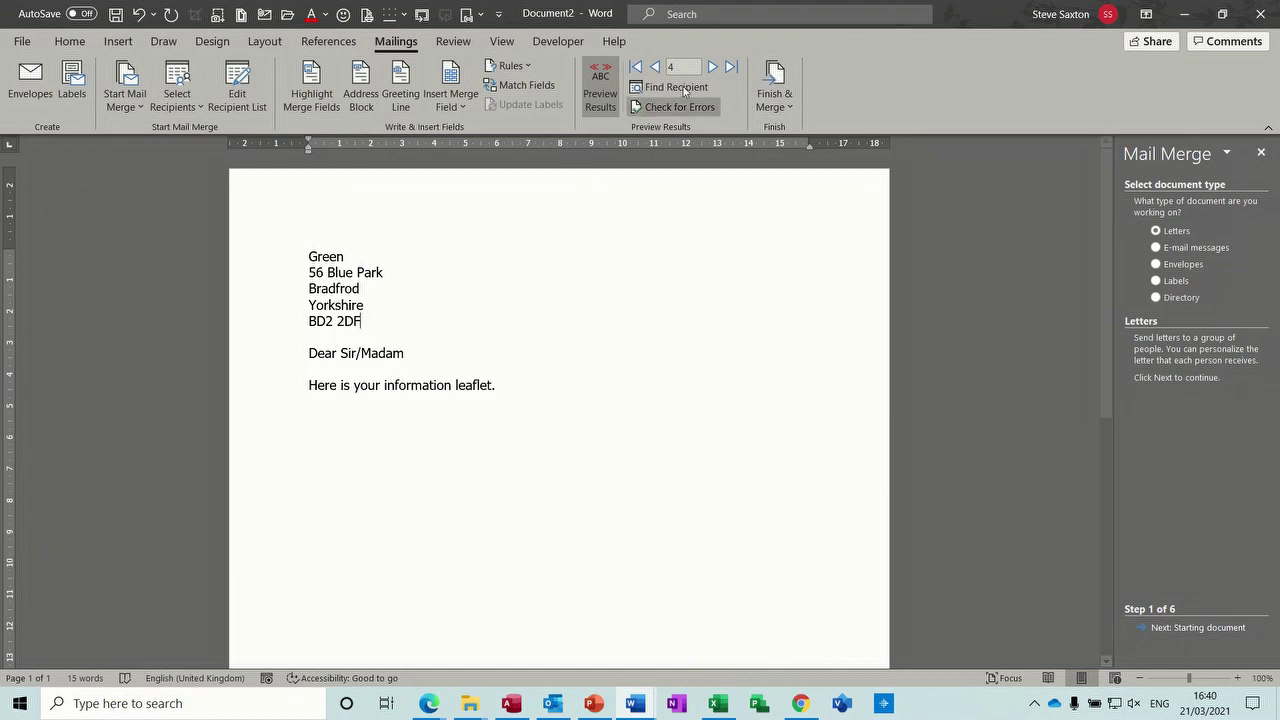
left_click(712, 67)
left_click(712, 67)
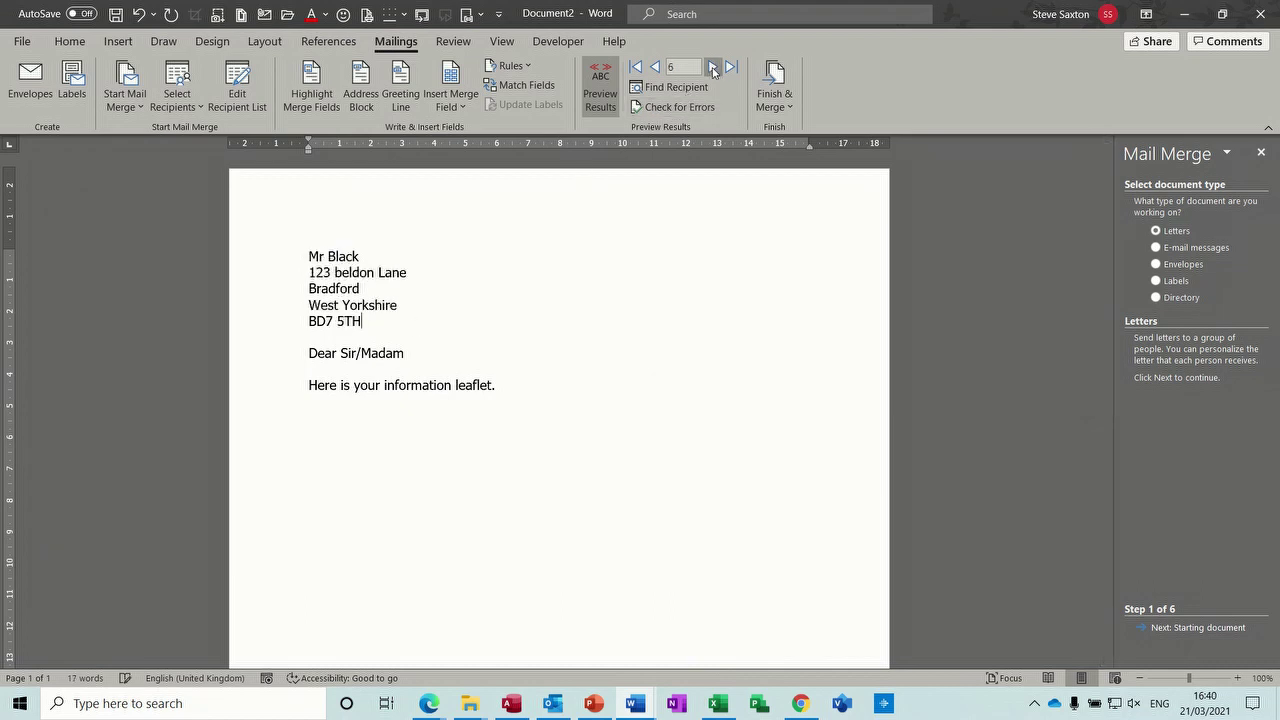
left_click(712, 67)
left_click(712, 67)
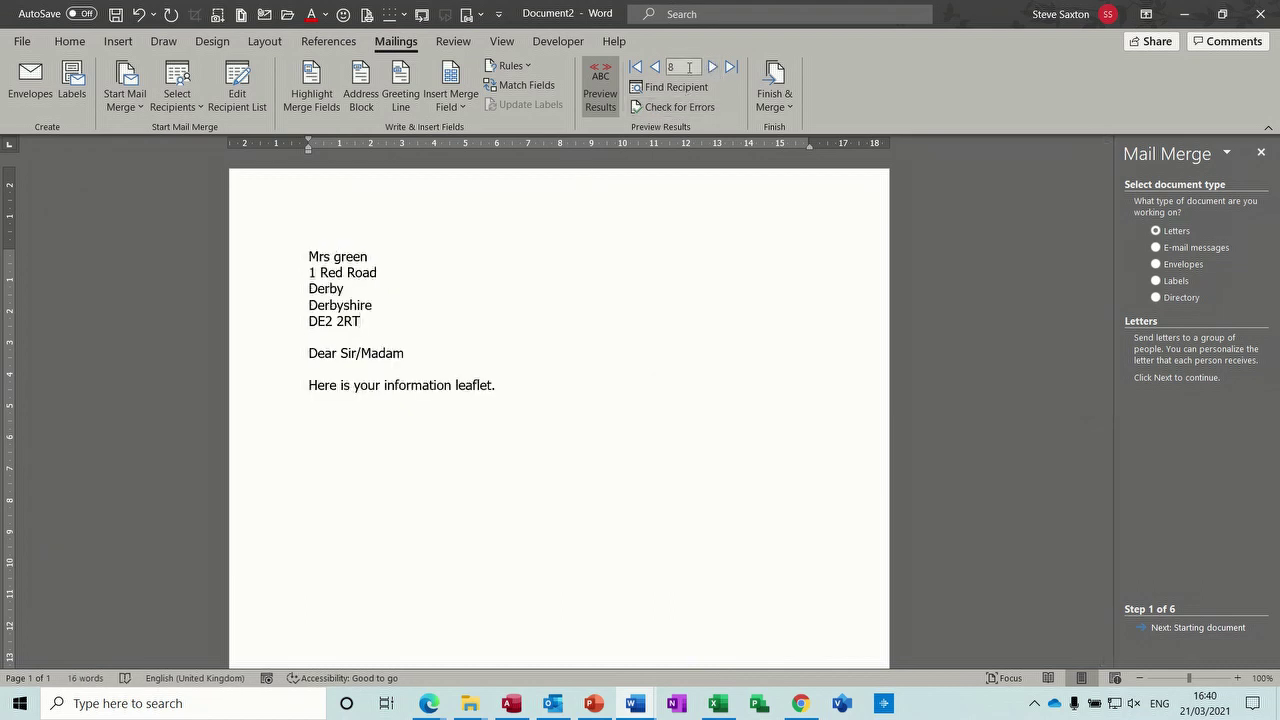
left_click(339, 257)
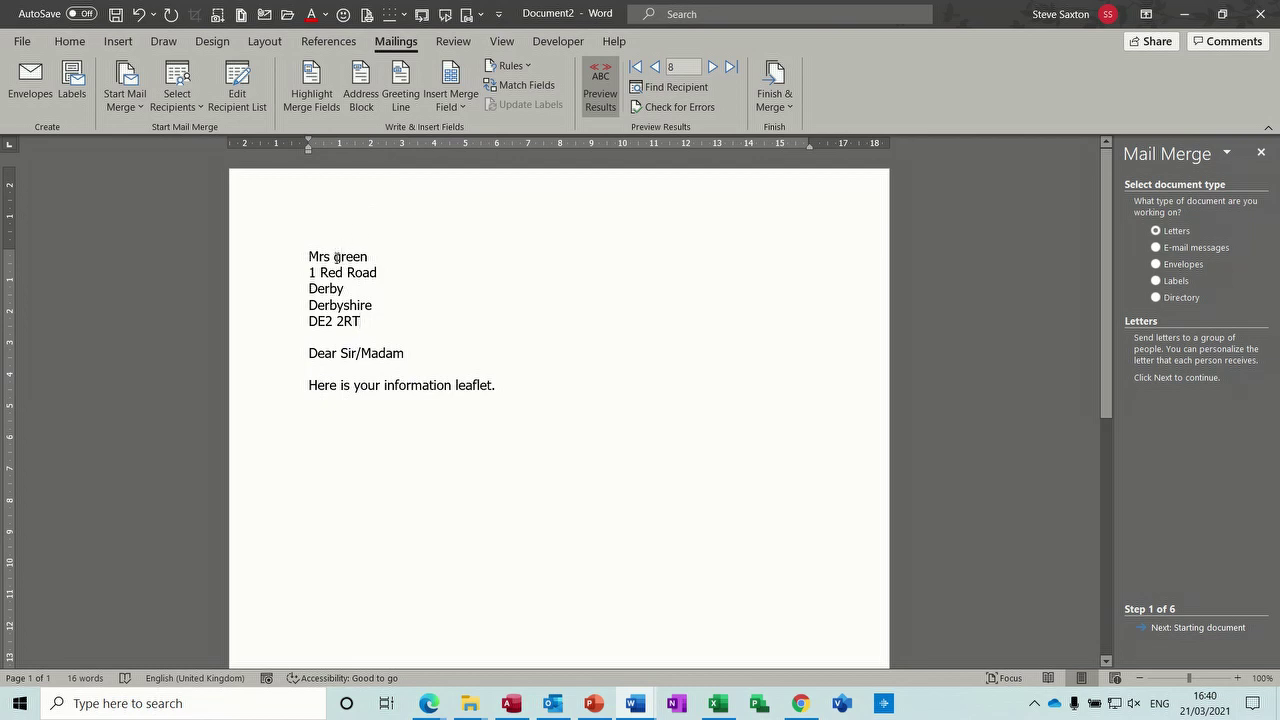
left_click(511, 703)
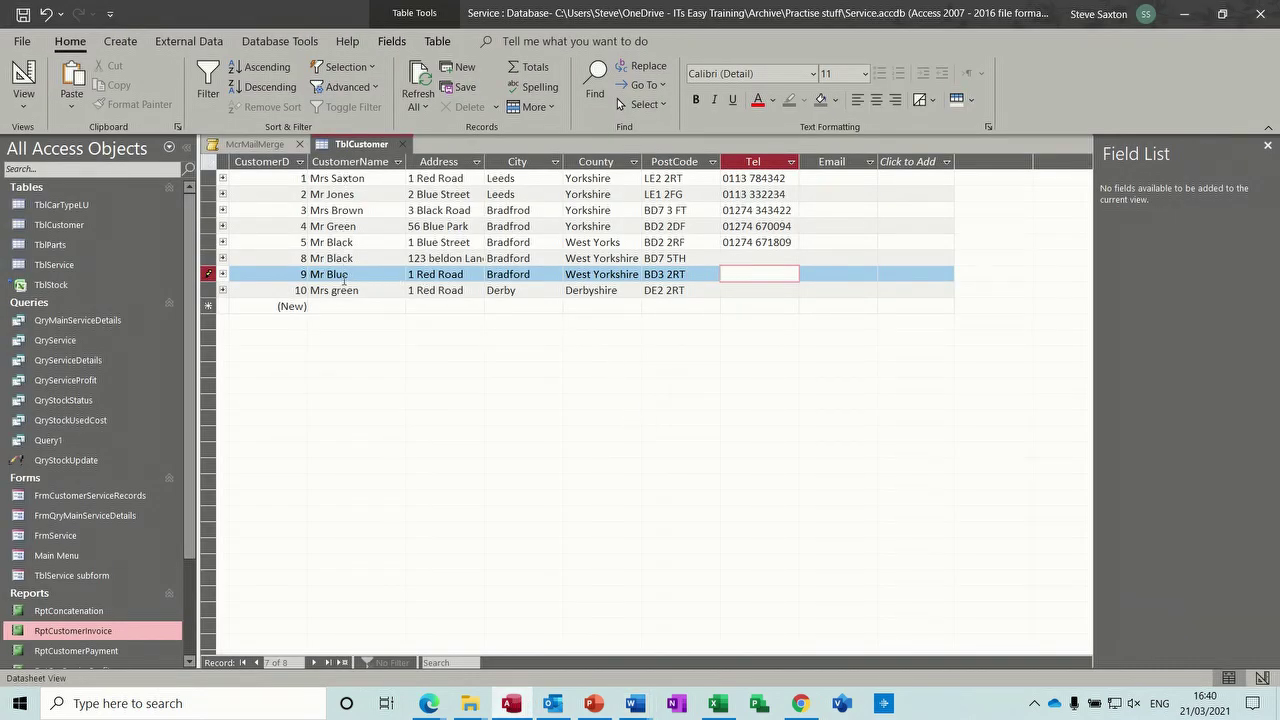
Step: Capitalise record 10's name so it reads 'Mrs Green'
left_click(339, 290)
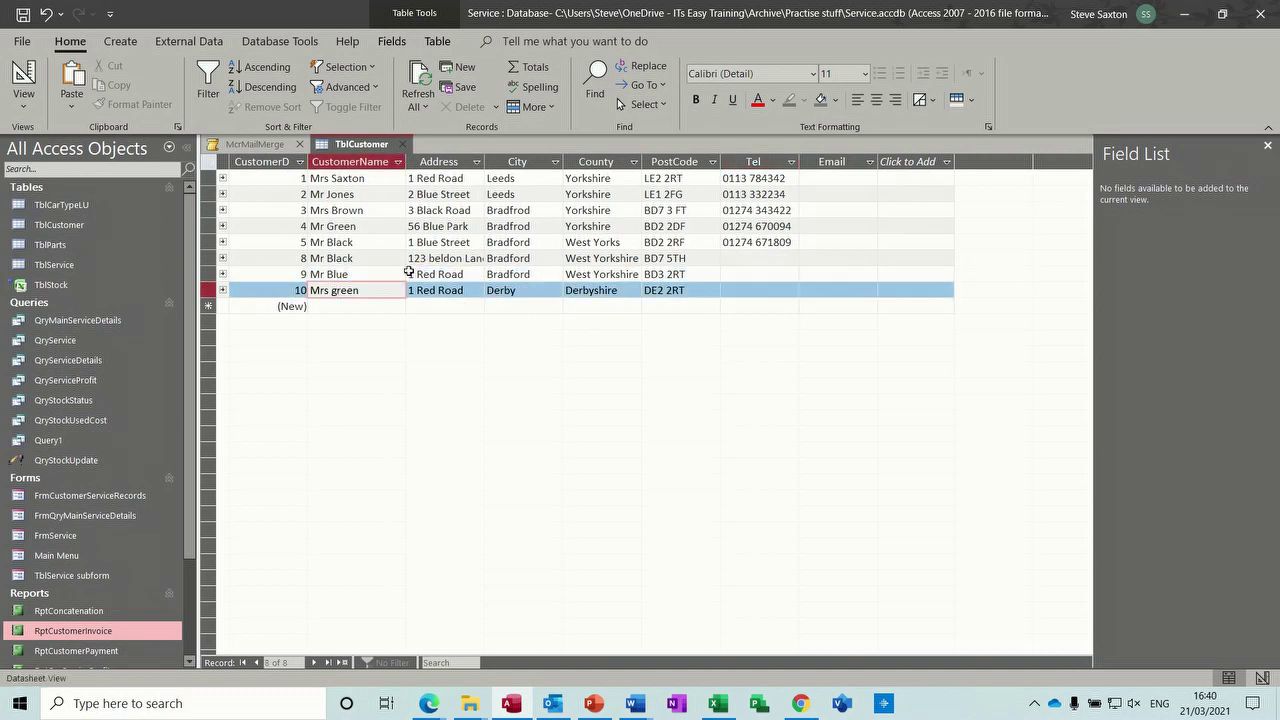
key("BackSpace")
type("G")
Step: Save and close TblCustomer, close the mail merge macro, and return to Document2 in Word
left_click(402, 145)
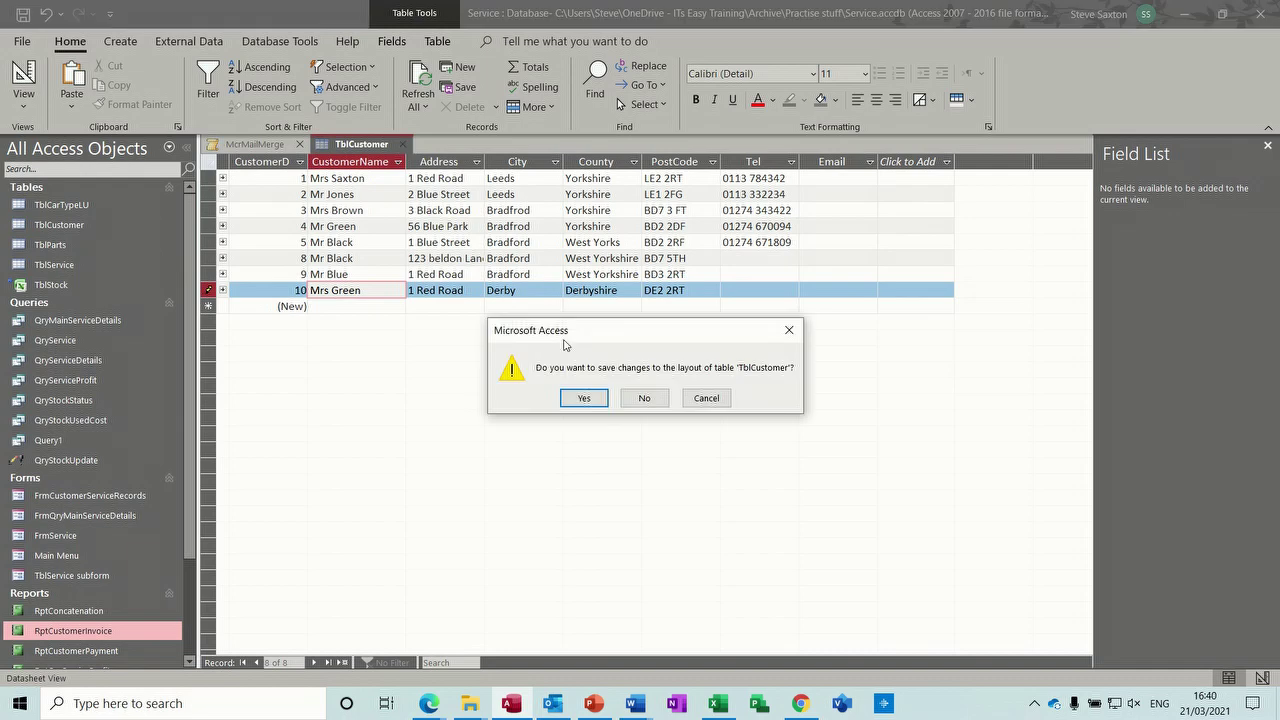
left_click(583, 399)
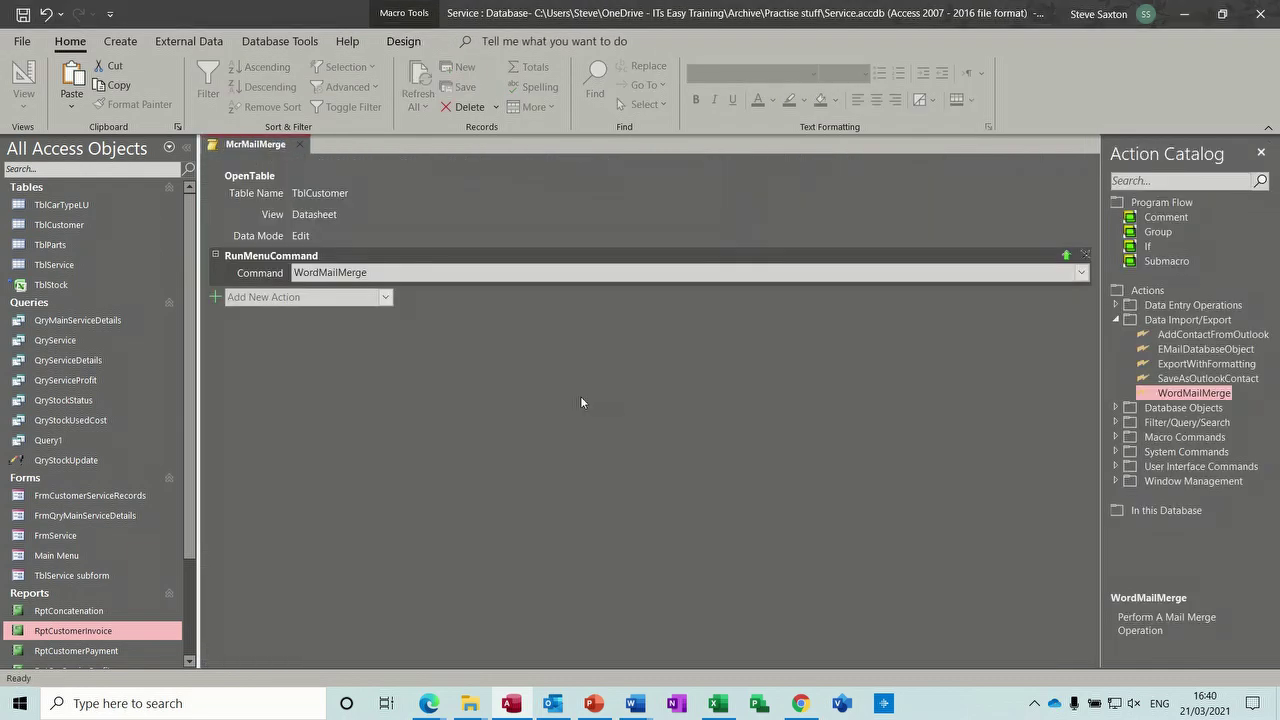
left_click(304, 146)
left_click(634, 703)
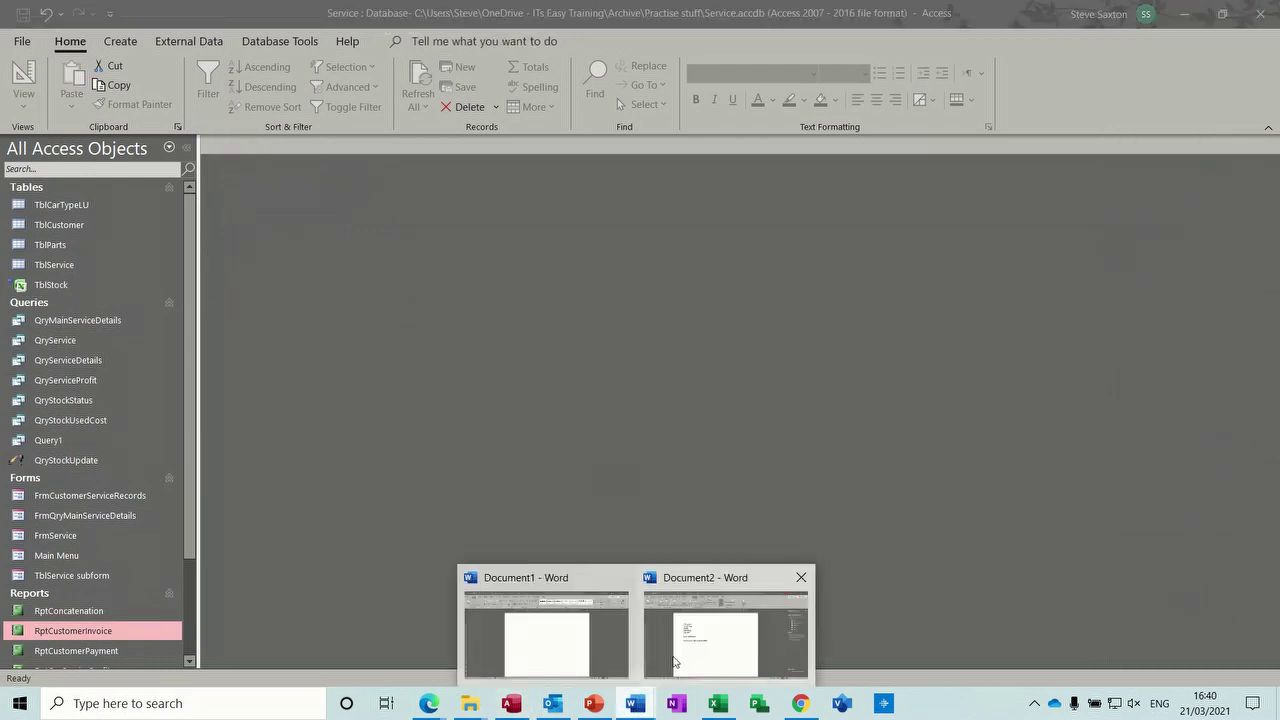
left_click(674, 662)
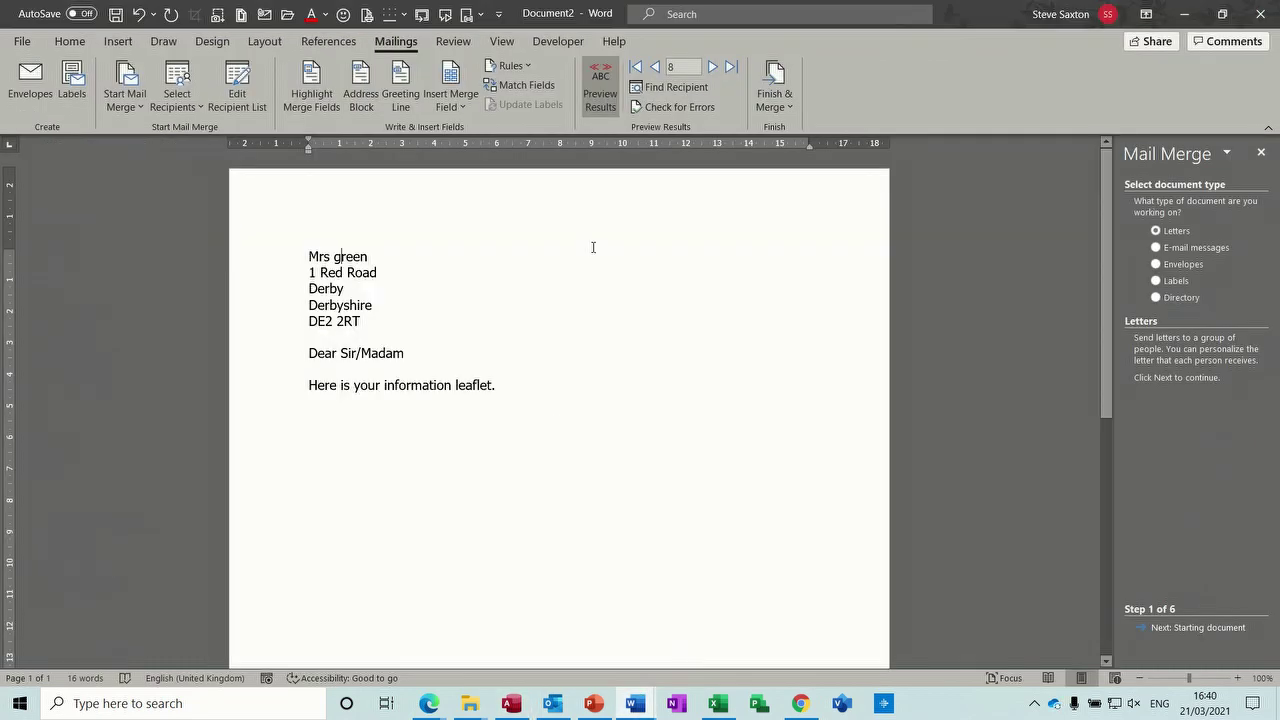
Step: Confirm the preview shows 'Mrs Green', then page back to the first recipient
left_click(712, 67)
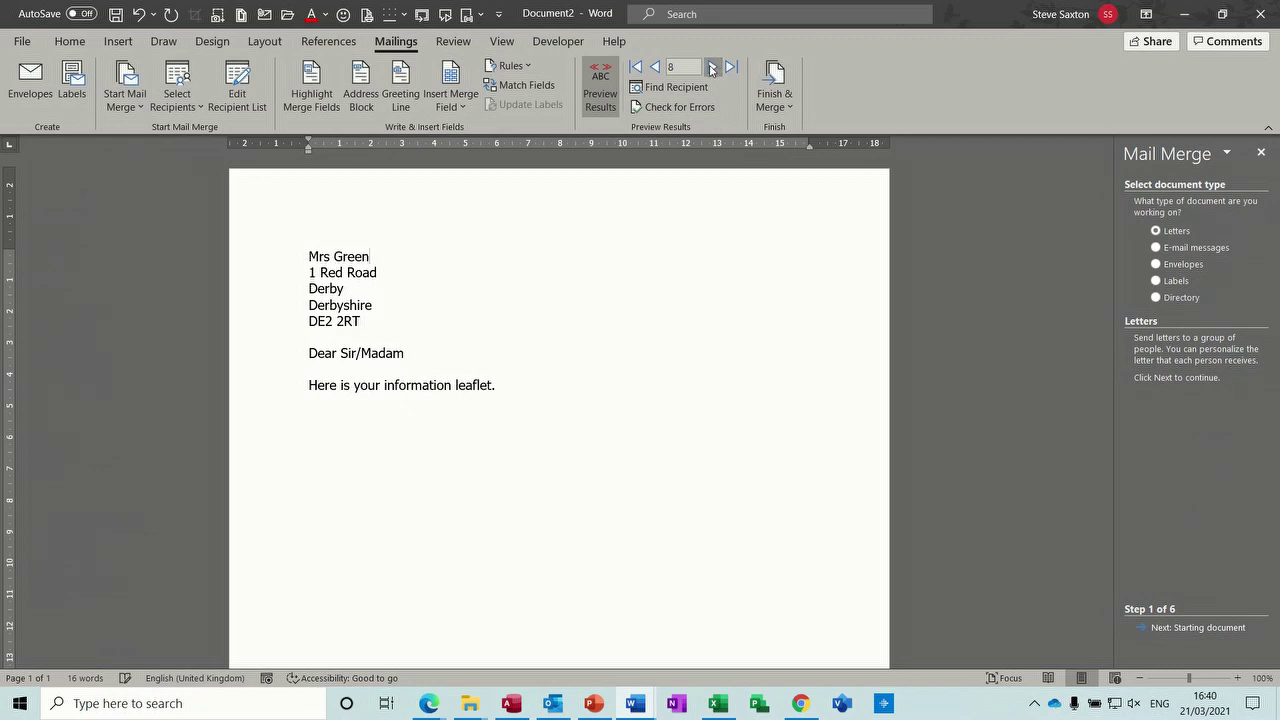
left_click(655, 67)
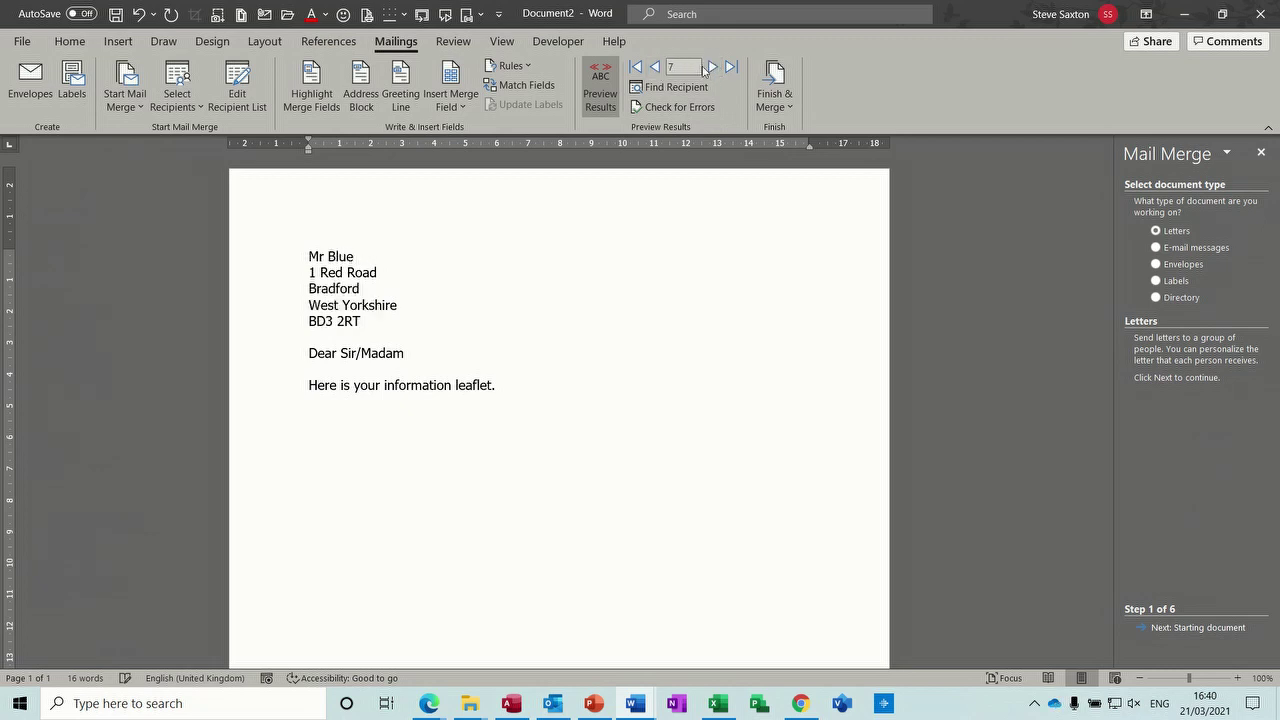
left_click(711, 67)
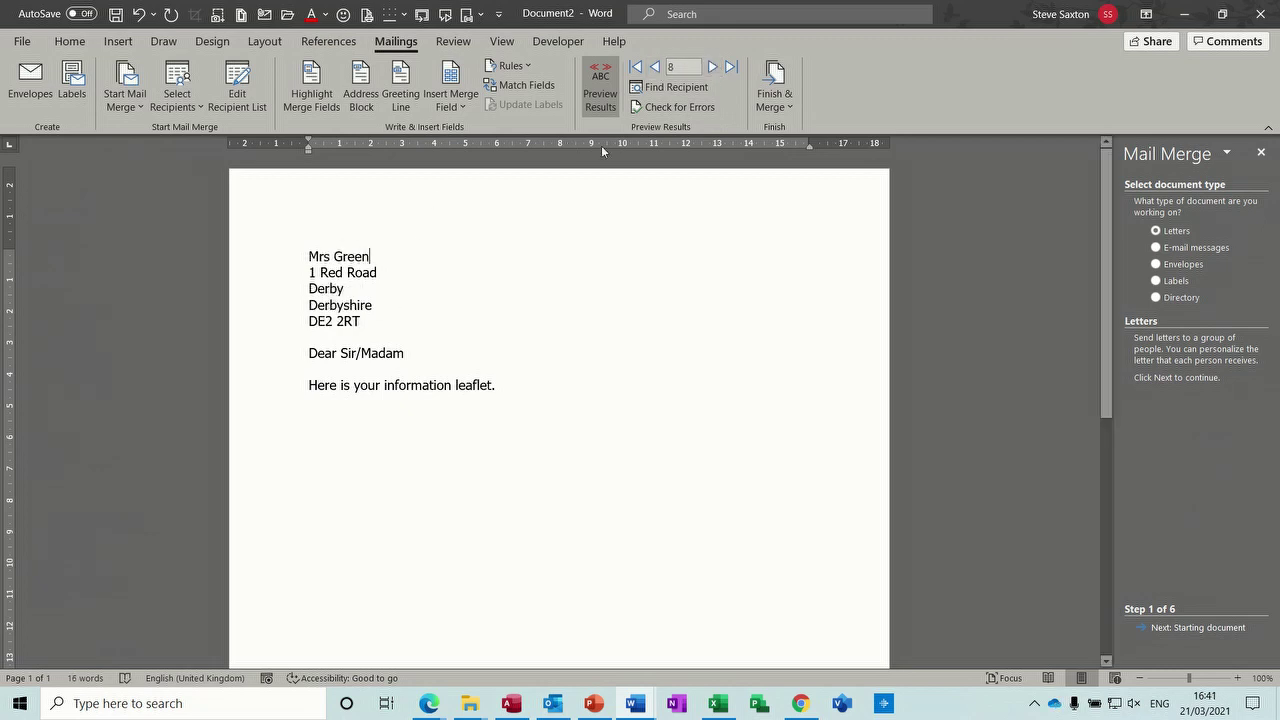
left_click(656, 67)
left_click(656, 67)
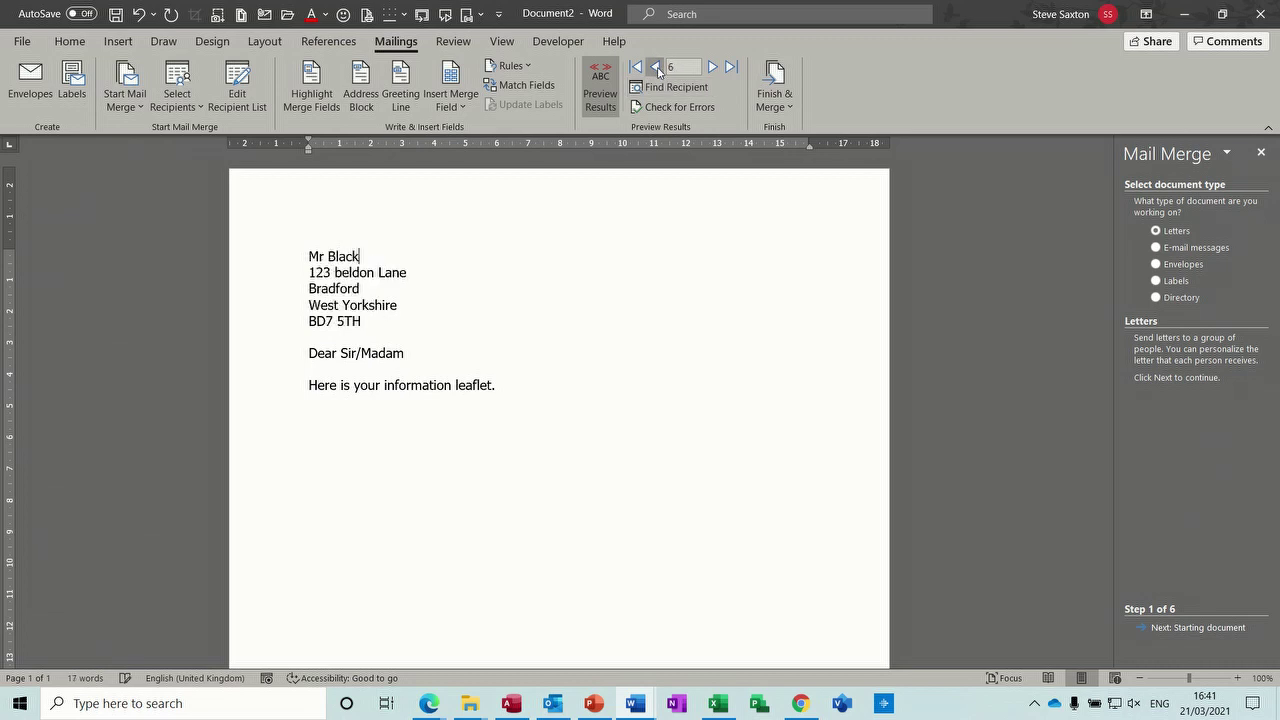
left_click(656, 67)
left_click(656, 67)
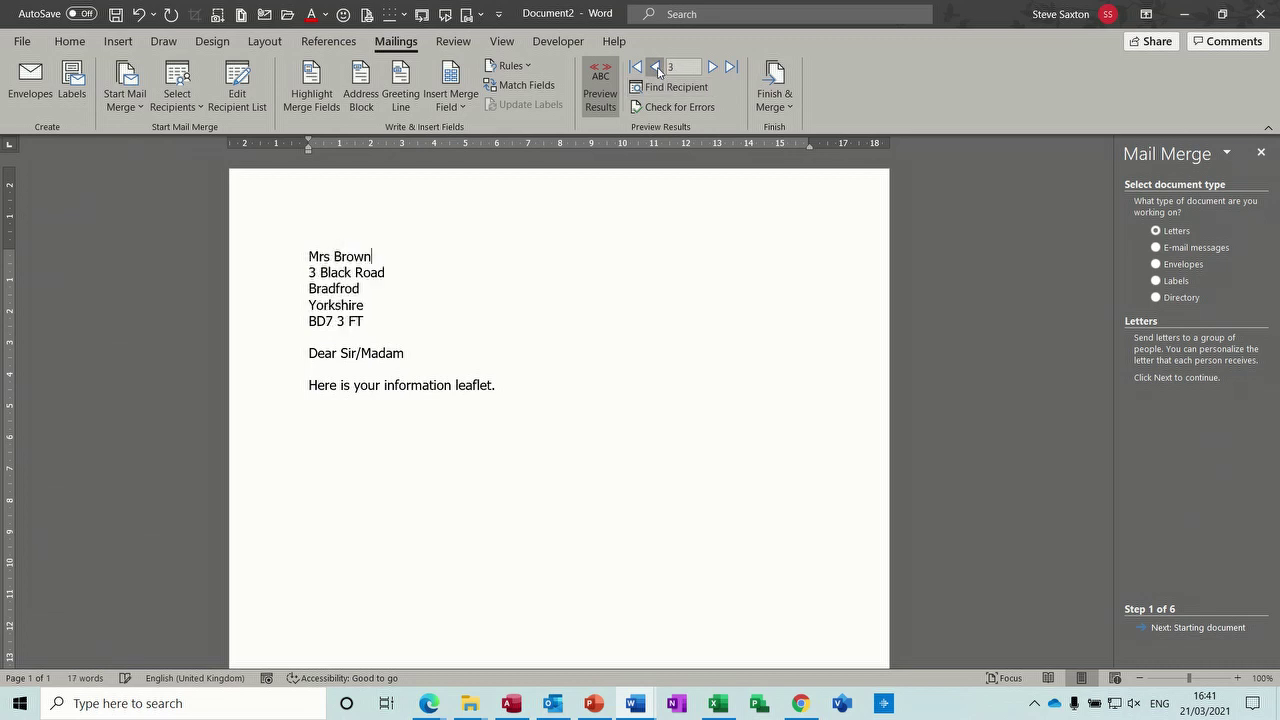
left_click(656, 67)
left_click(656, 67)
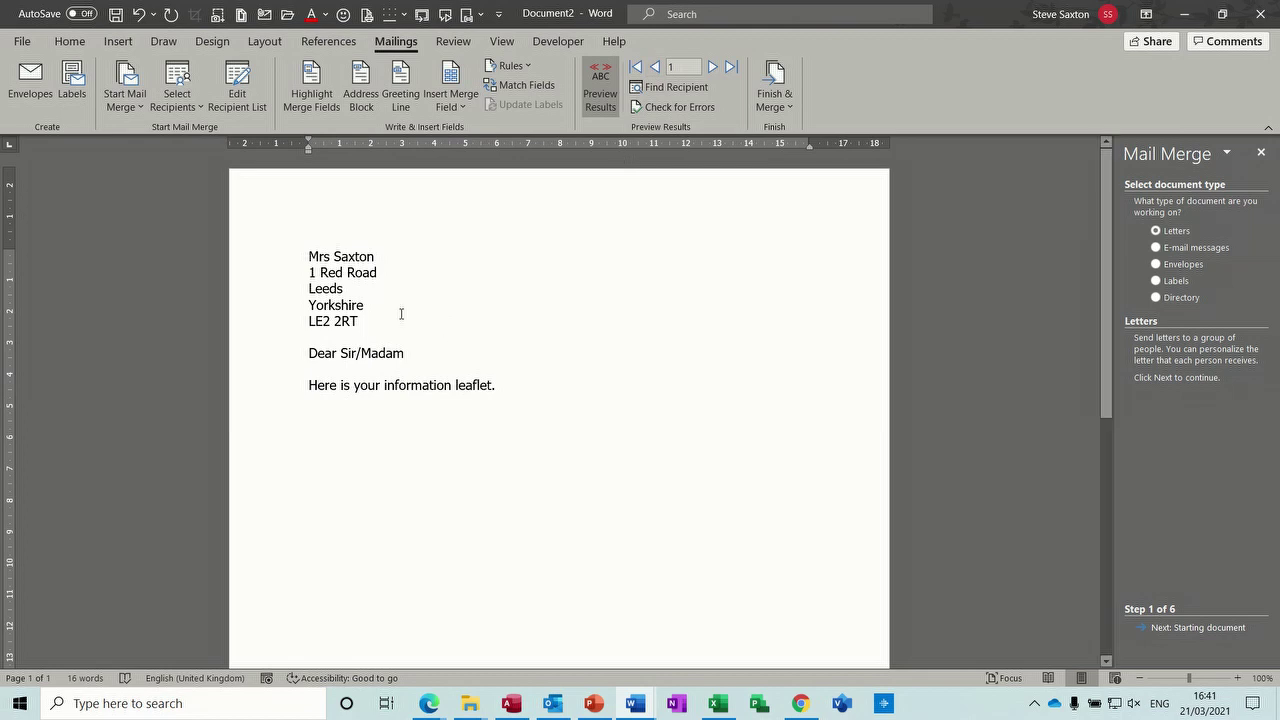
Step: Choose Finish & Merge > Edit Individual Documents
left_click(772, 100)
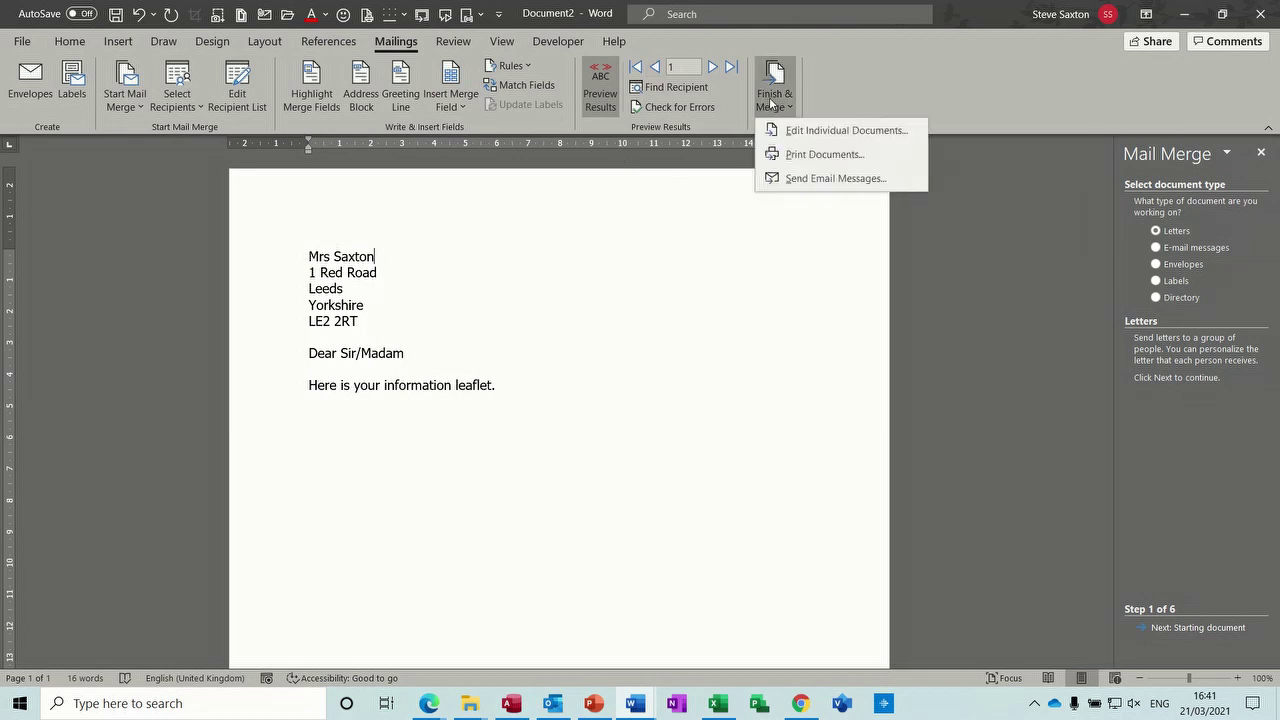
key("Down")
key("Return")
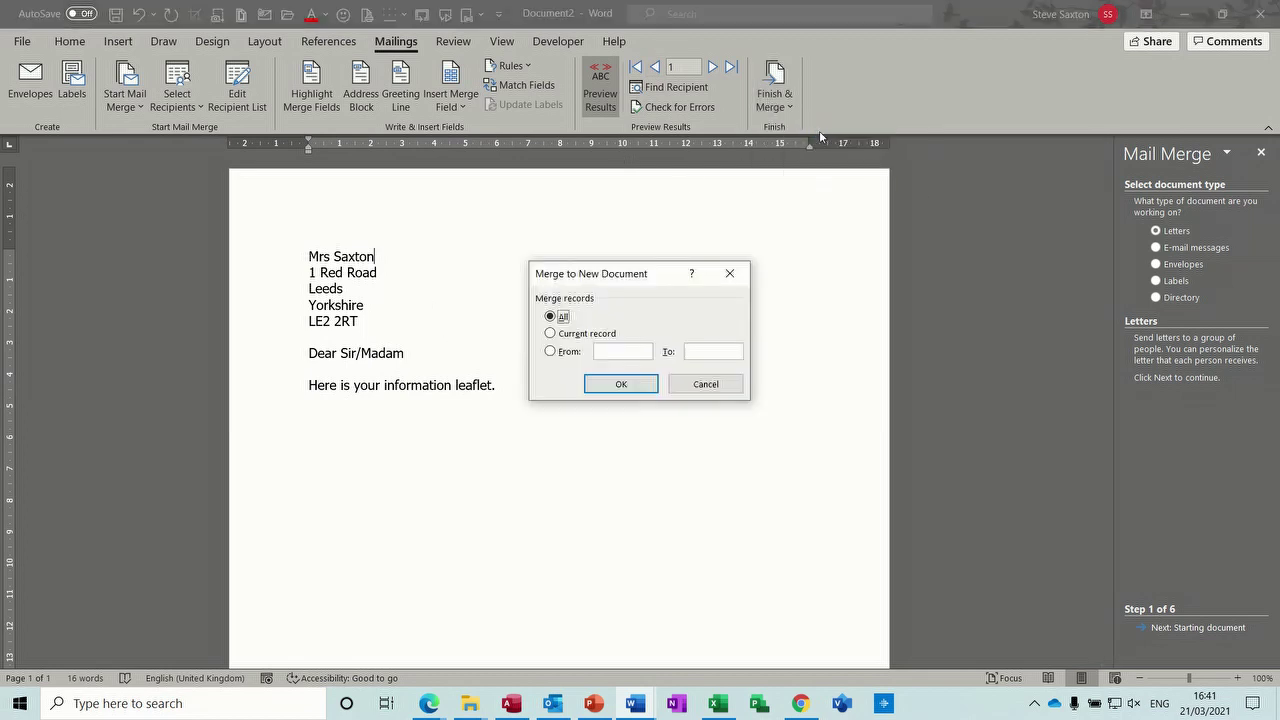
Step: Merge all records into Letters1 and zoom out to view the eight letters
left_click(615, 388)
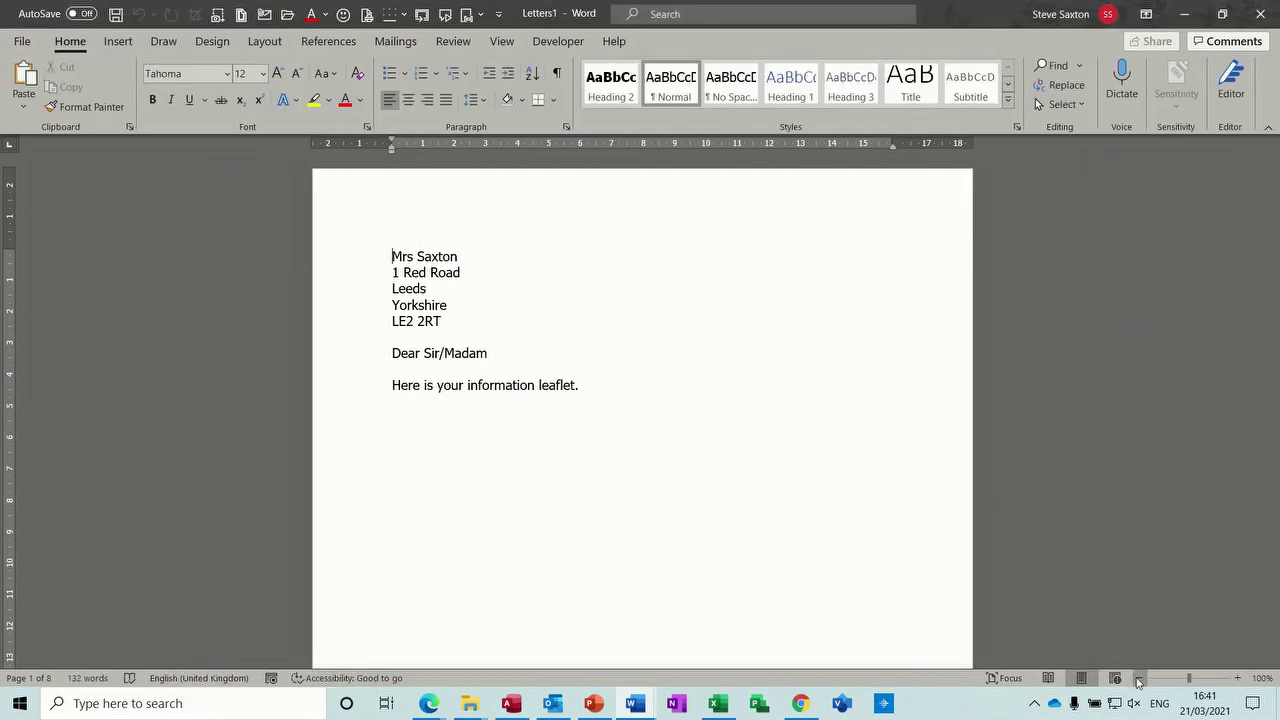
left_click(1139, 678)
left_click(1139, 678)
left_click(1139, 678)
left_click(1139, 678)
left_click(1139, 678)
left_click(1139, 679)
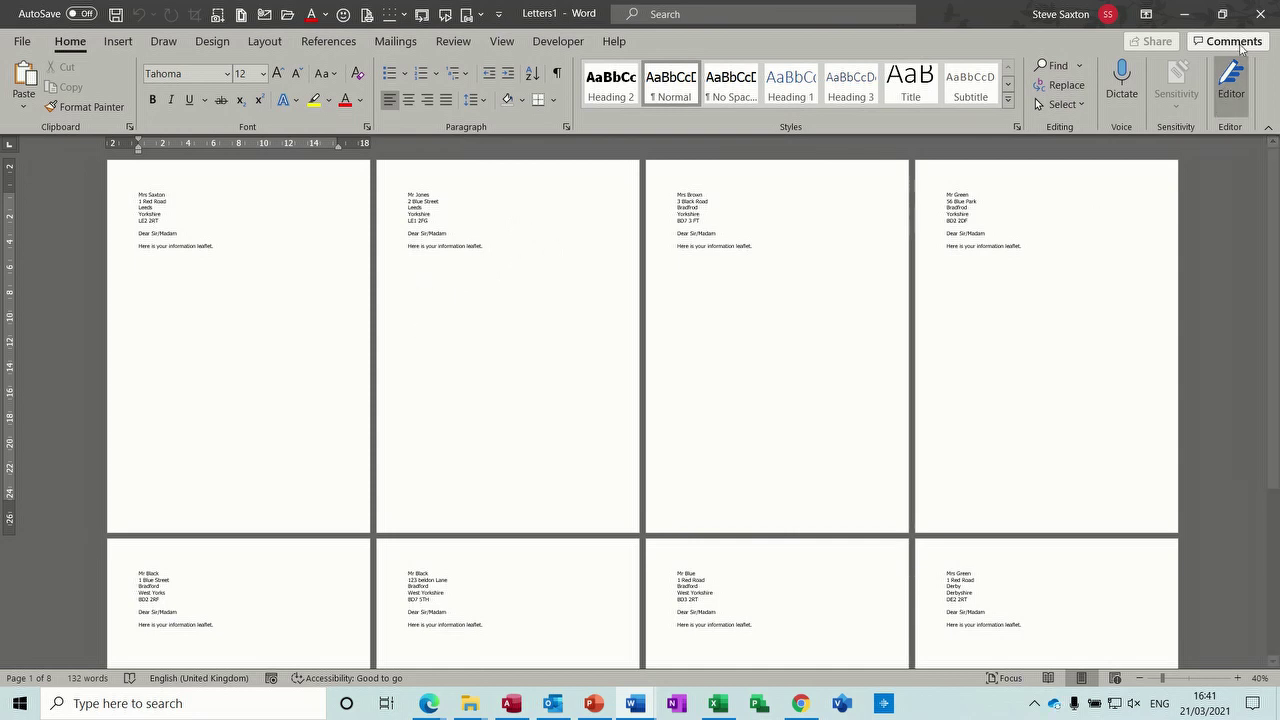
Step: Close Letters1 and Document2 without saving
left_click(1262, 13)
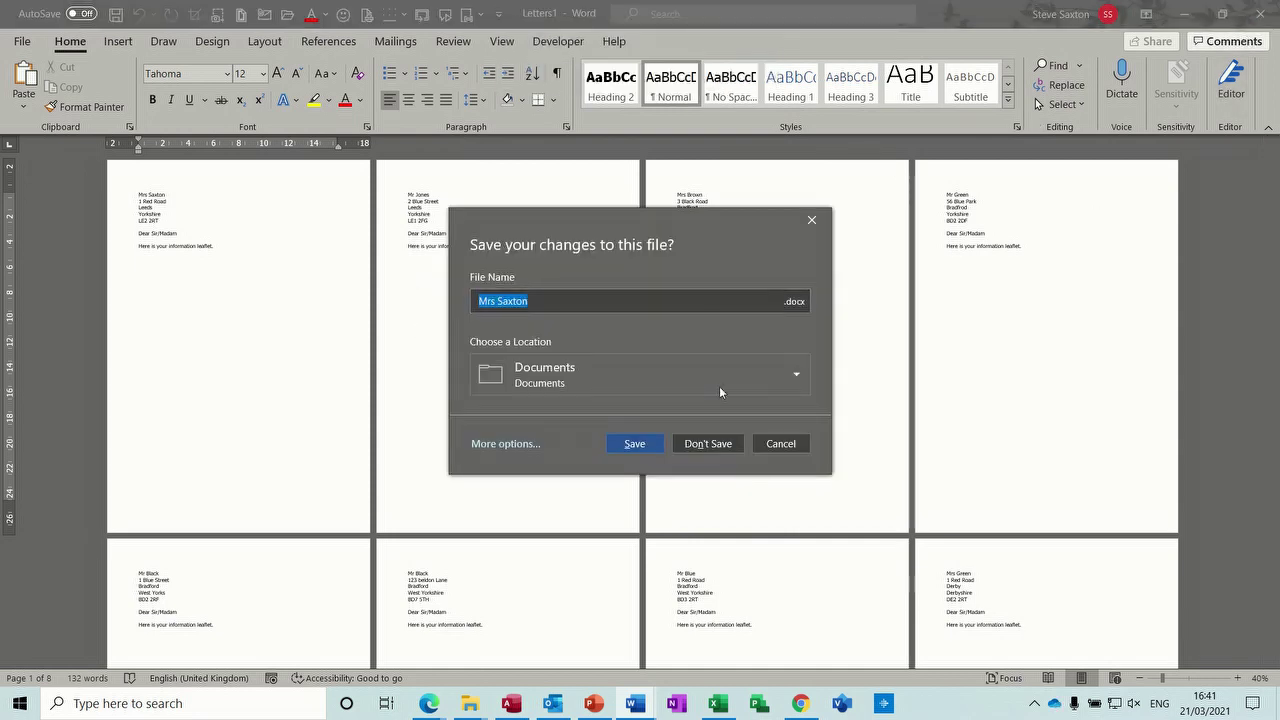
left_click(710, 442)
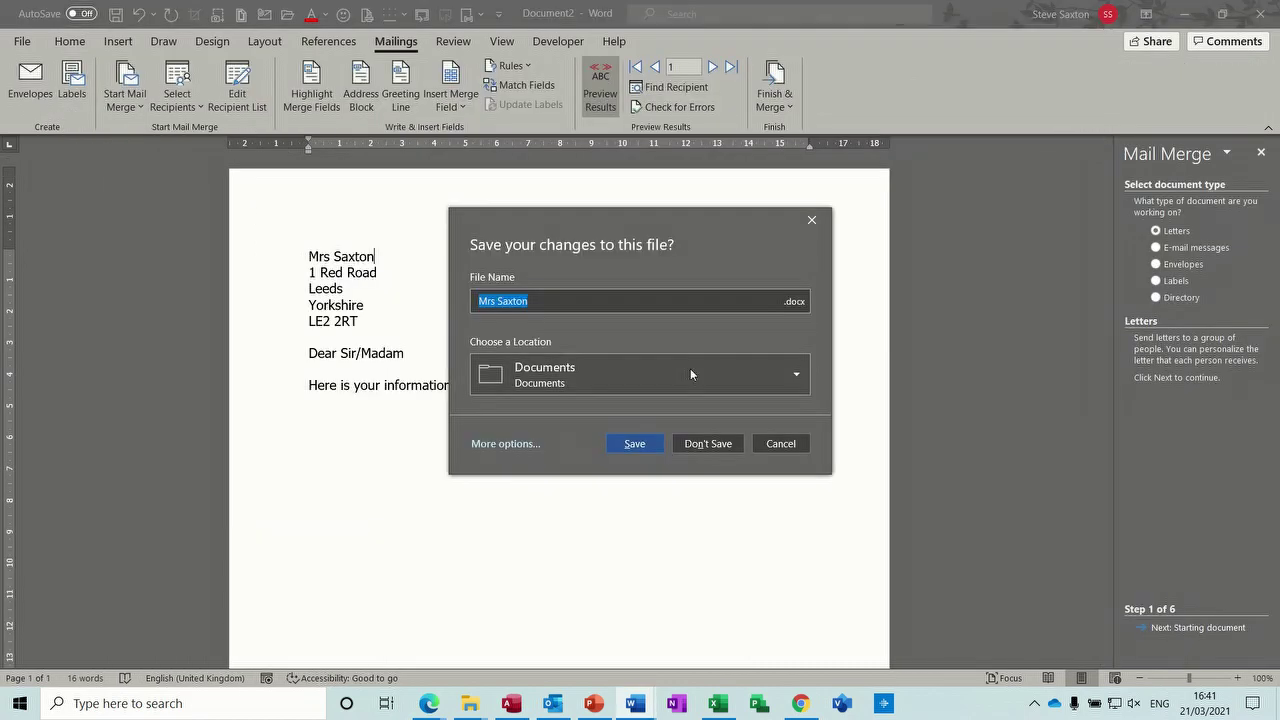
left_click(715, 447)
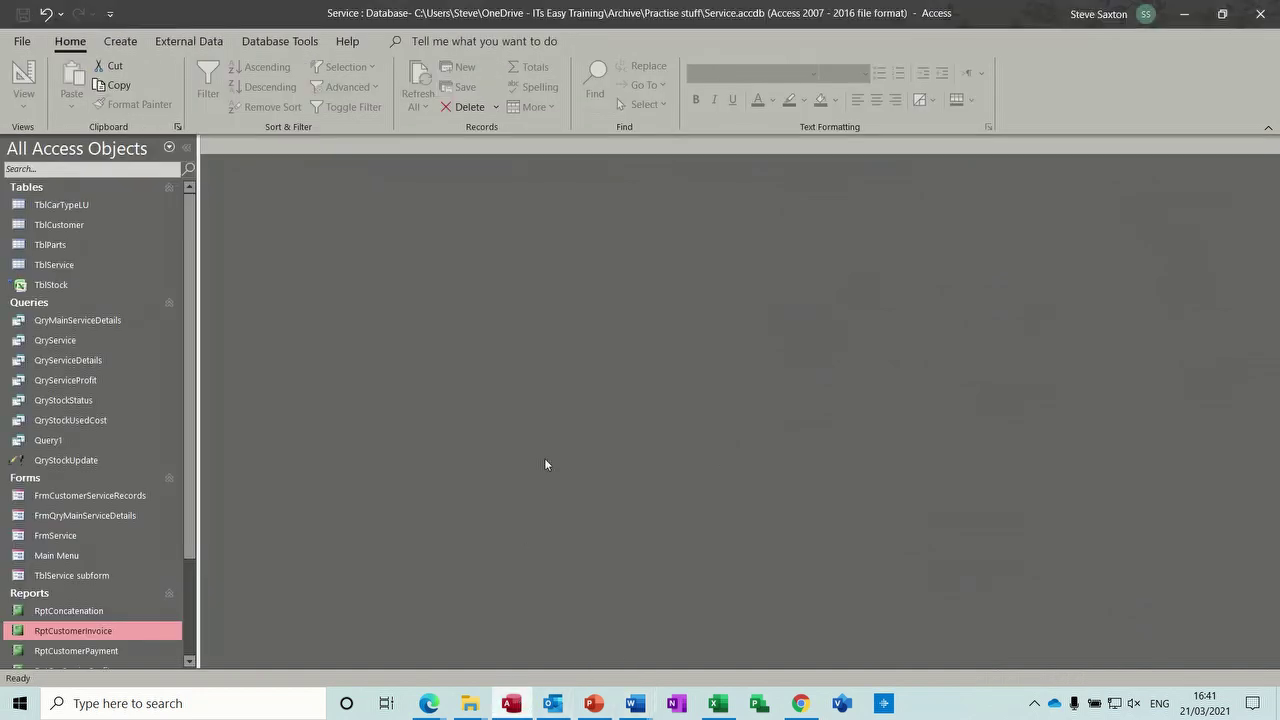
Step: Test-run McrMailMerge and cancel its wizard, then run McrEmailInvoice
left_click_drag(190, 537, 190, 632)
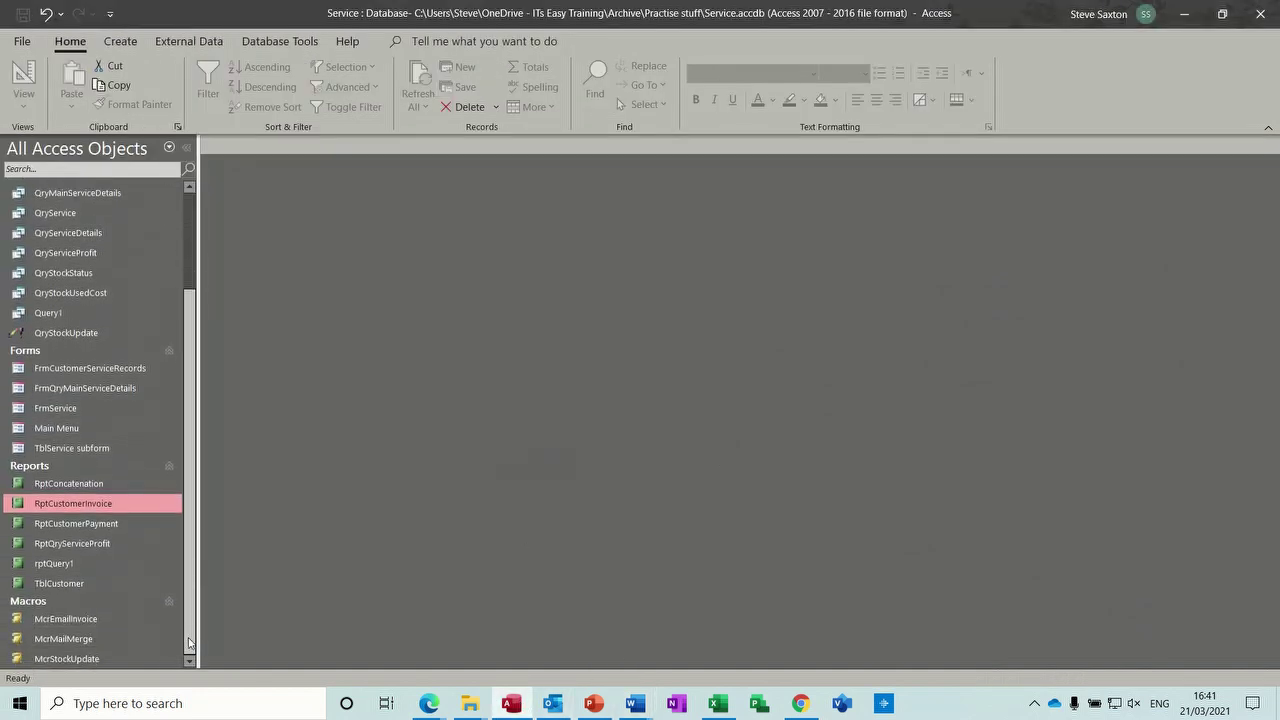
left_click(68, 642)
double_click(68, 642)
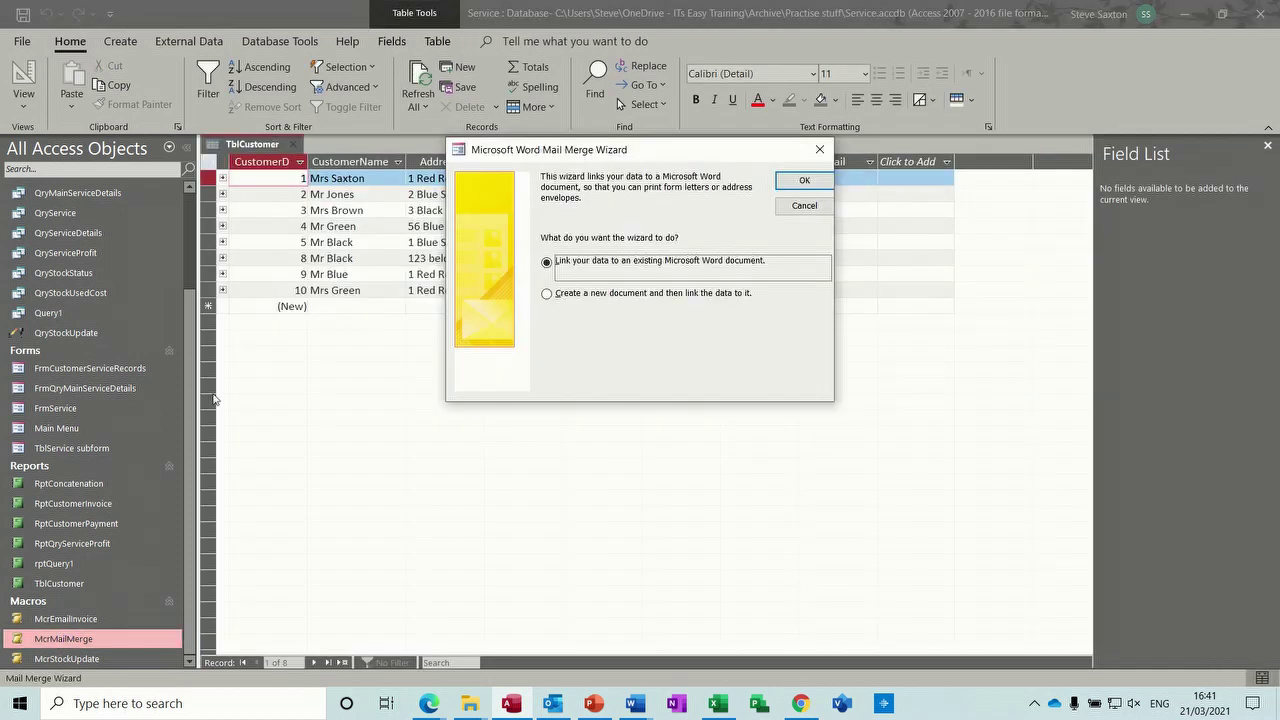
left_click(804, 206)
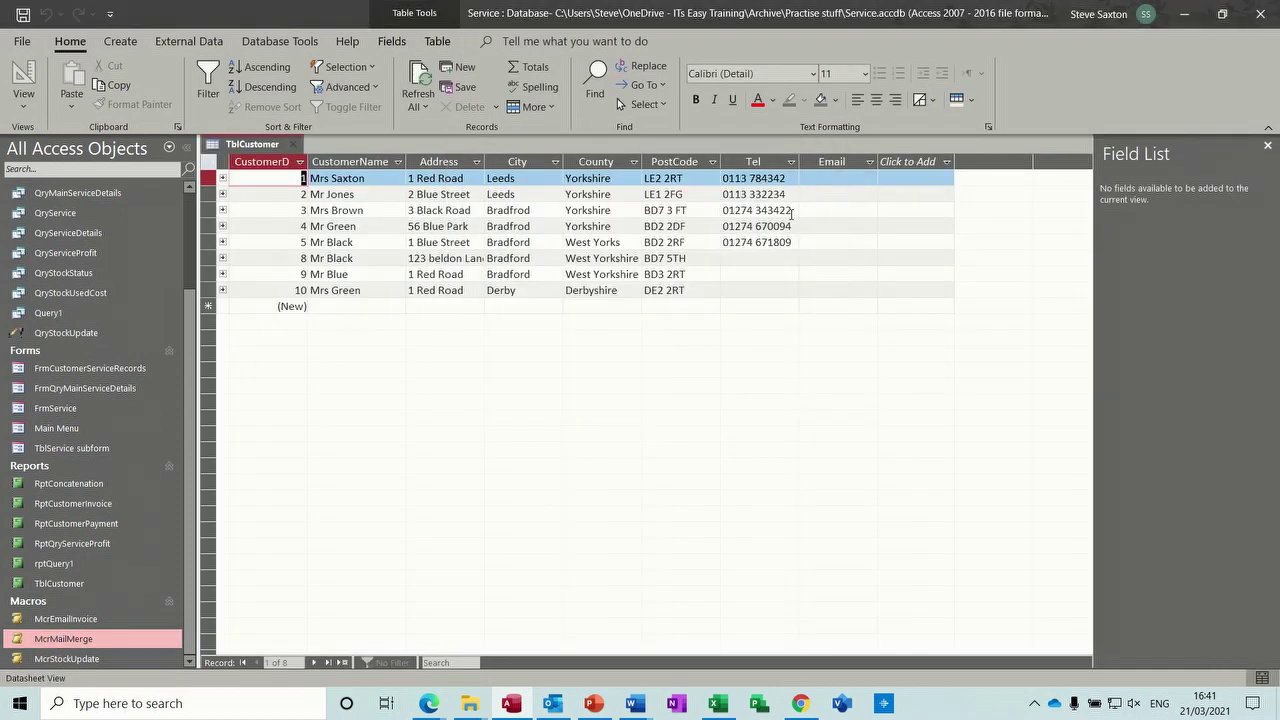
double_click(68, 620)
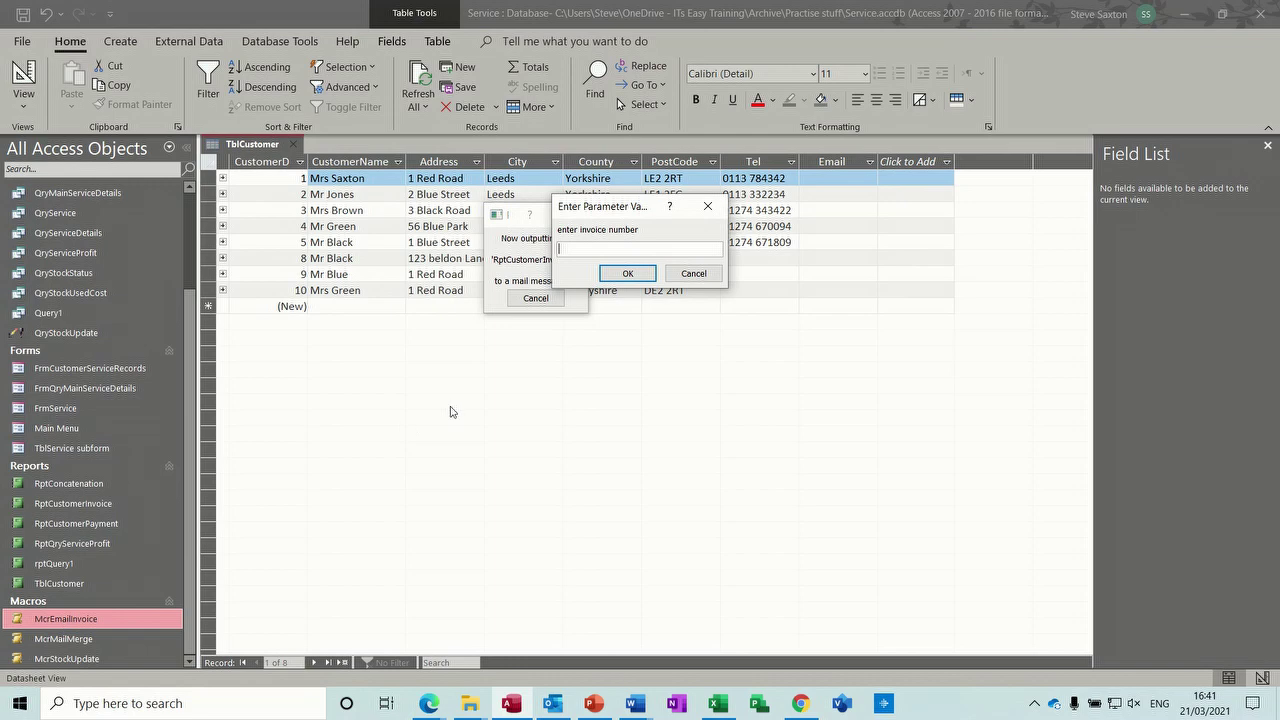
Step: Generate the email for invoice 1, then close the Outlook message and TblCustomer
type("1")
key("Return")
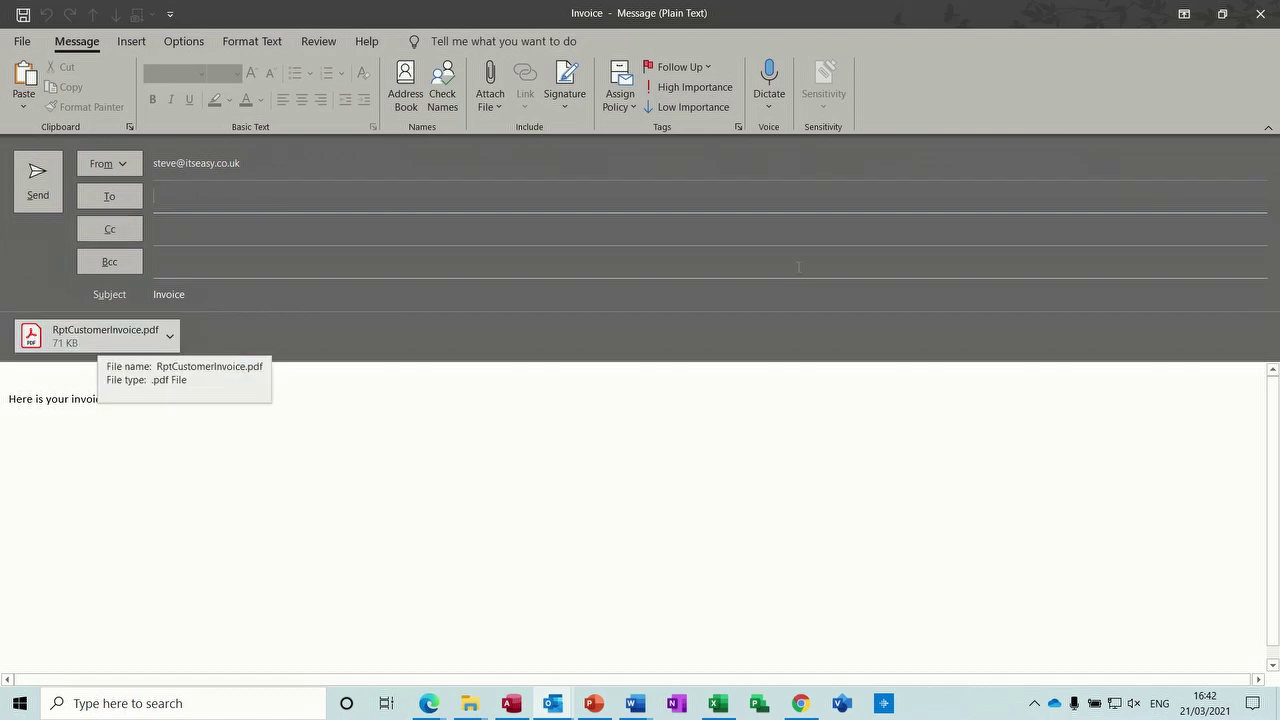
left_click(1260, 13)
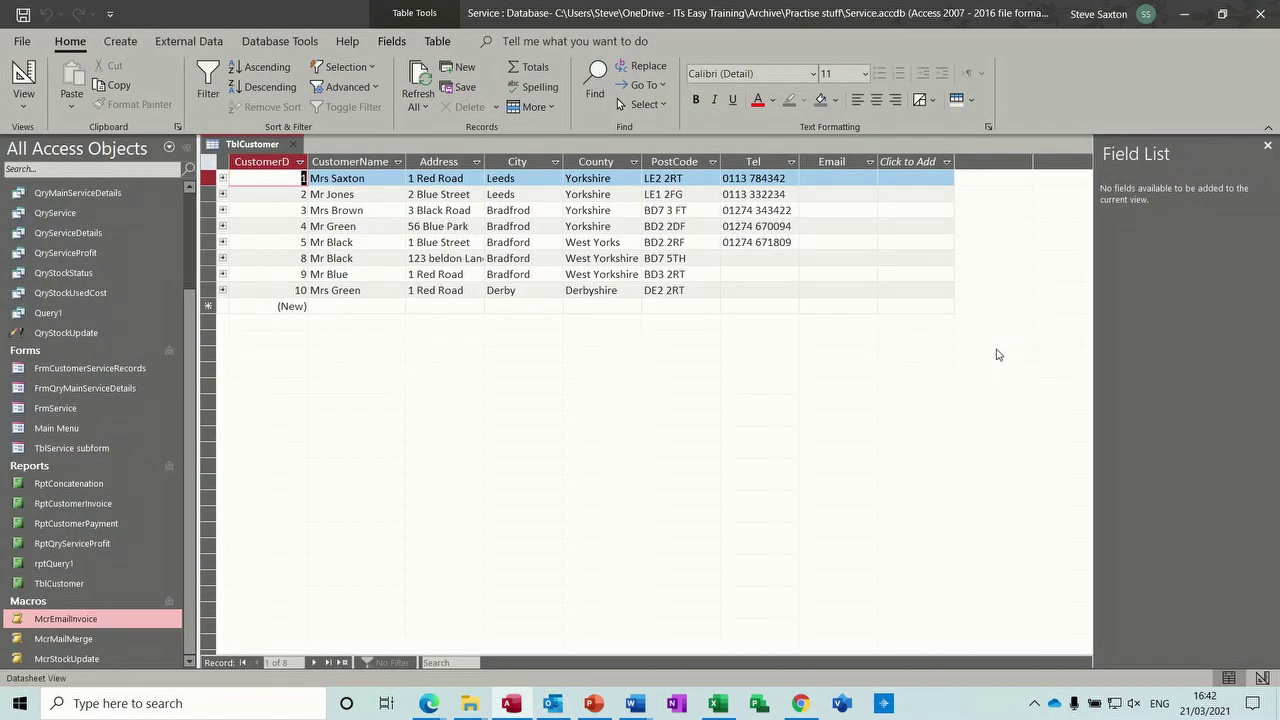
left_click(295, 148)
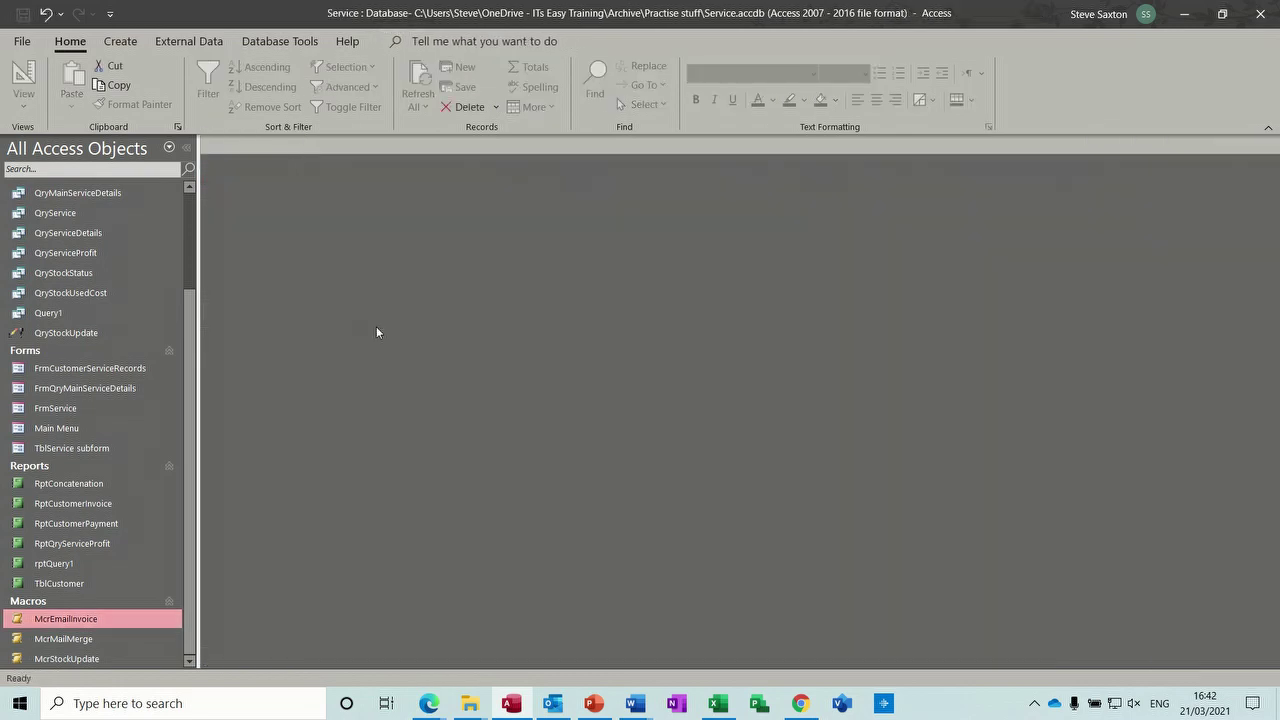